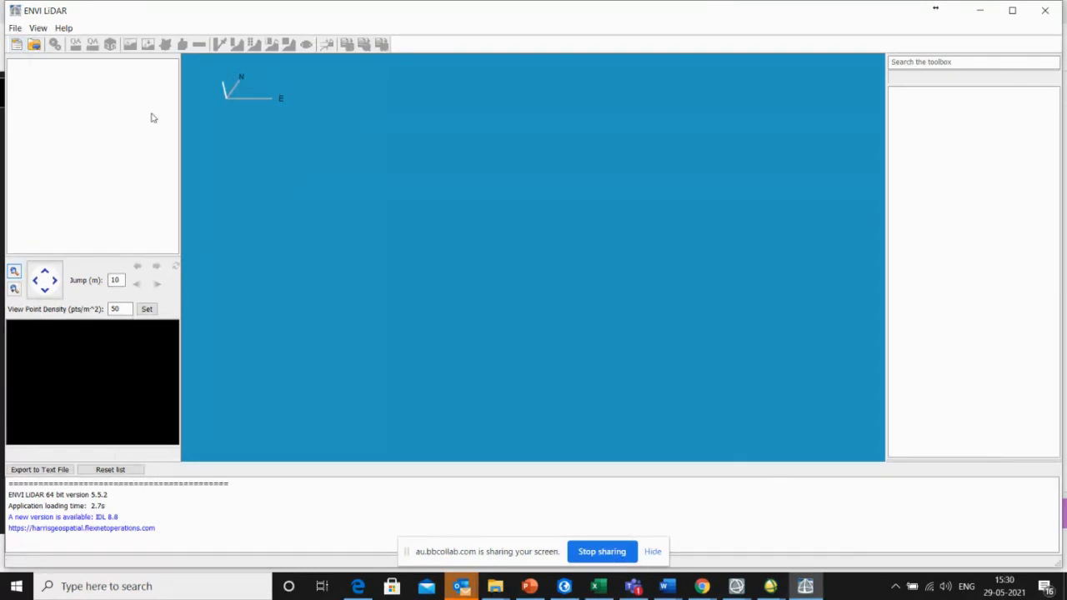
Start a new project and browse to the test_li folder under Tech support 2021\Soil on drive E as its save location.
click(14, 29)
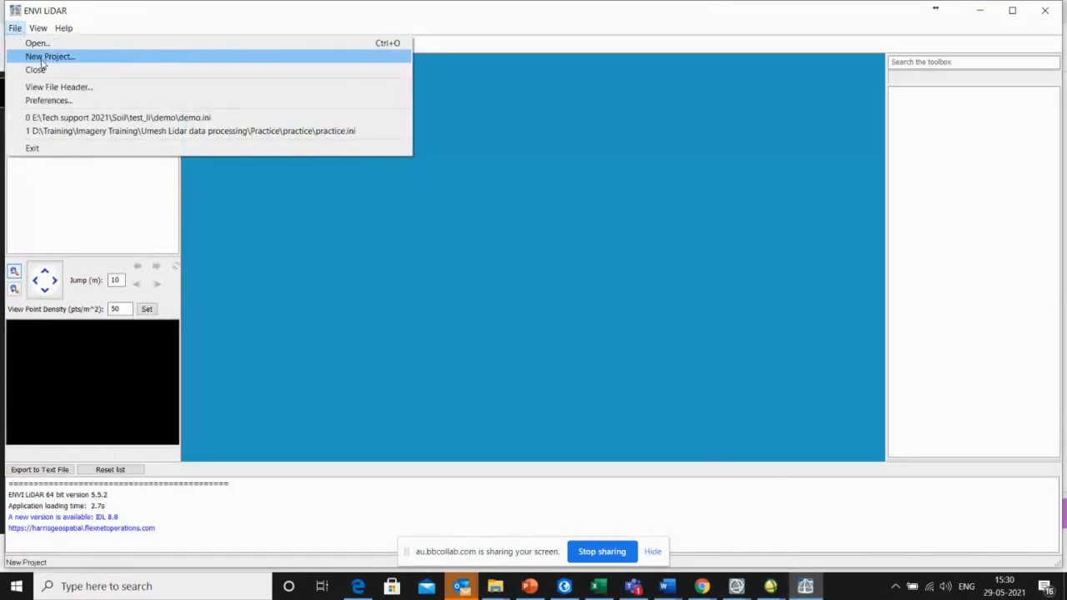
click(40, 57)
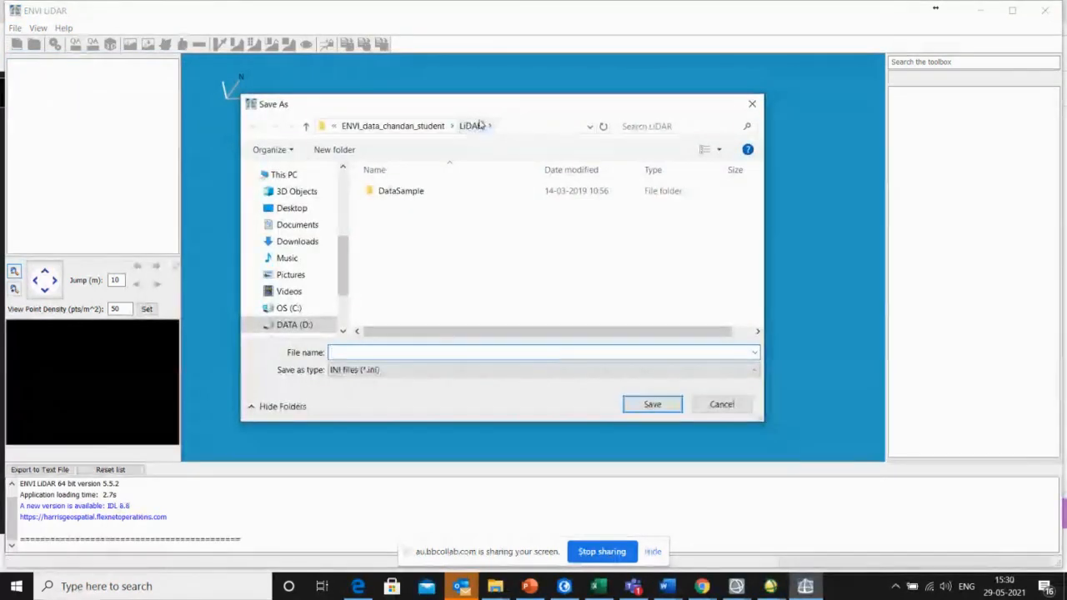
drag(488, 106, 529, 109)
drag(385, 277, 385, 310)
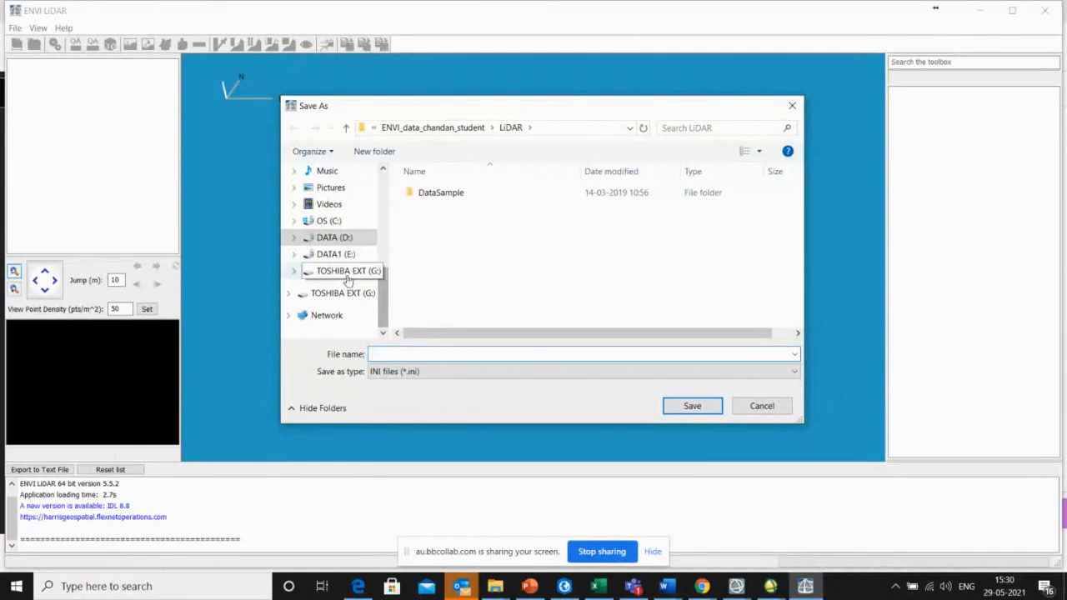
click(336, 240)
scroll(489, 246, down, 4)
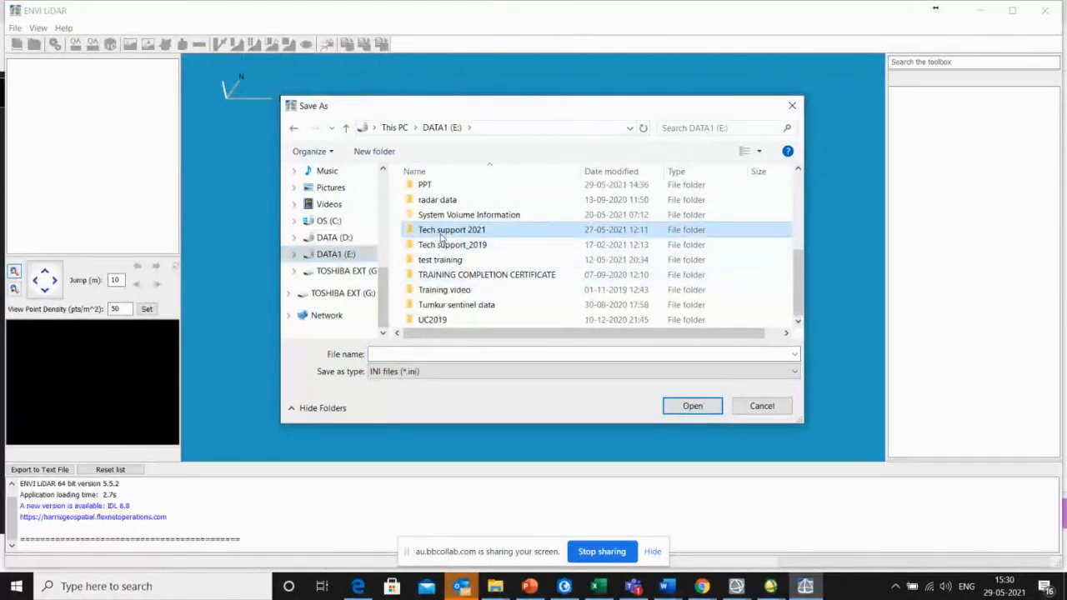
double_click(442, 229)
scroll(448, 273, down, 2)
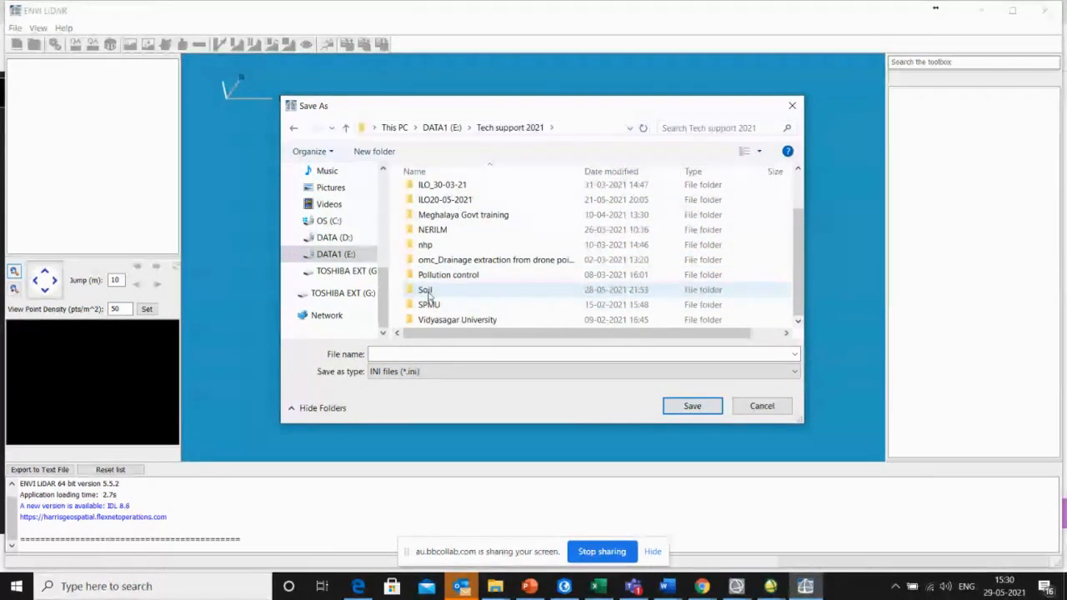
double_click(425, 289)
click(428, 226)
double_click(428, 228)
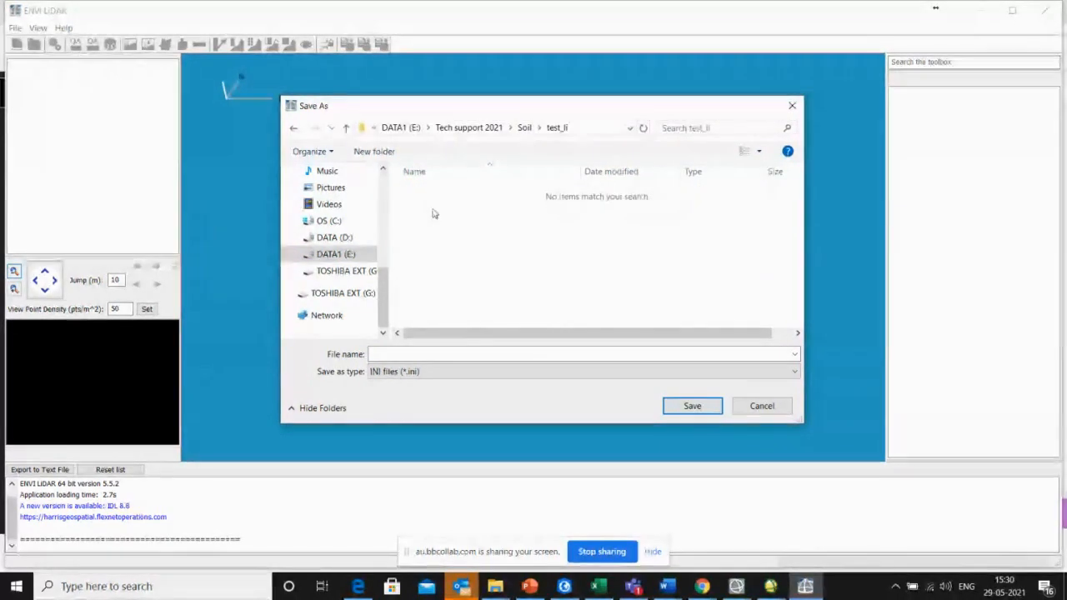
Create a folder named "Demo" inside test_li and open it.
right_click(434, 211)
mouse_move(574, 359)
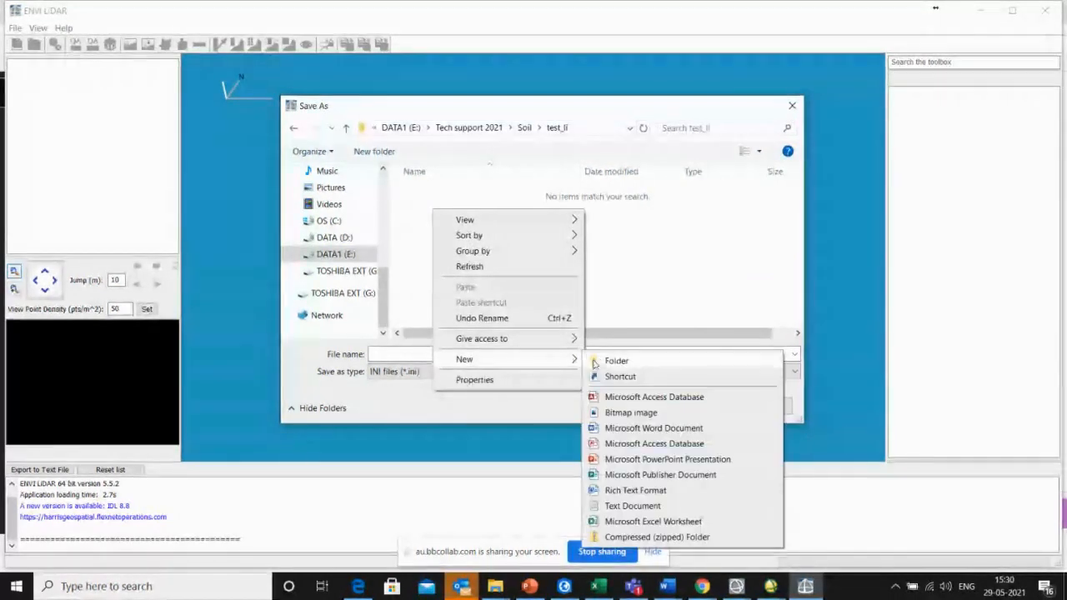
click(614, 357)
text(Data)
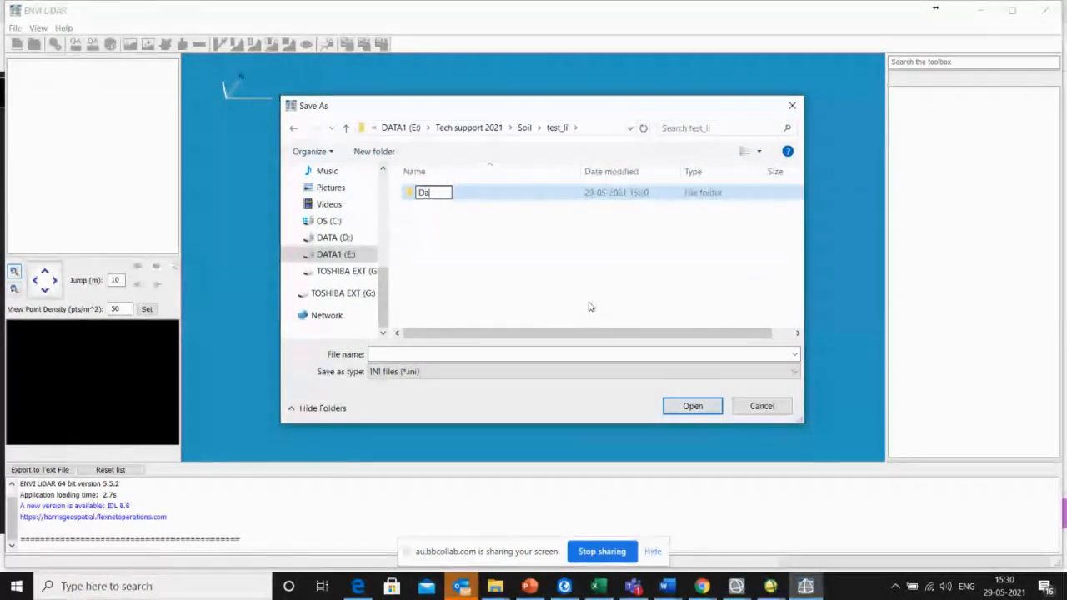
key(BackSpace)
key(BackSpace)
key(BackSpace)
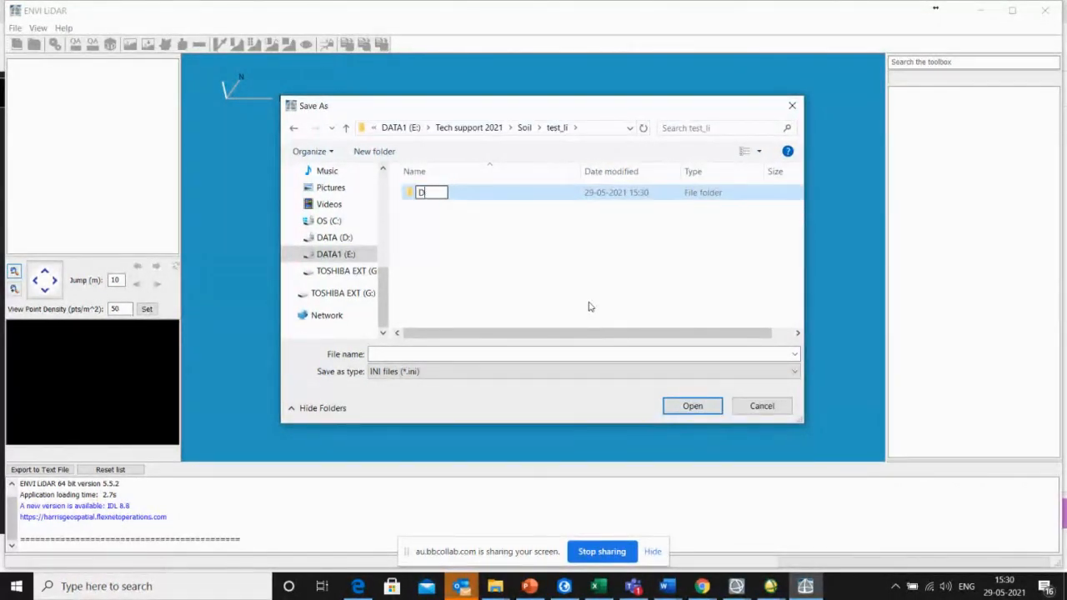
text(emo)
key(Return)
double_click(440, 200)
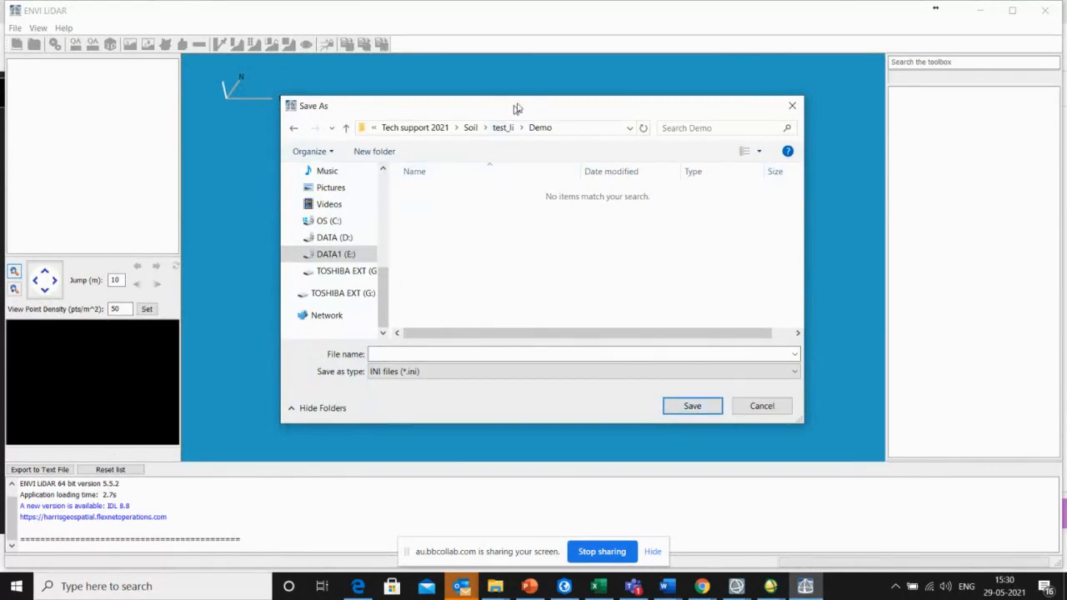
Save the new project in the Demo folder under the name "demo".
mouse_move(517, 107)
mouse_down()
mouse_move(534, 120)
mouse_move(525, 122)
mouse_up()
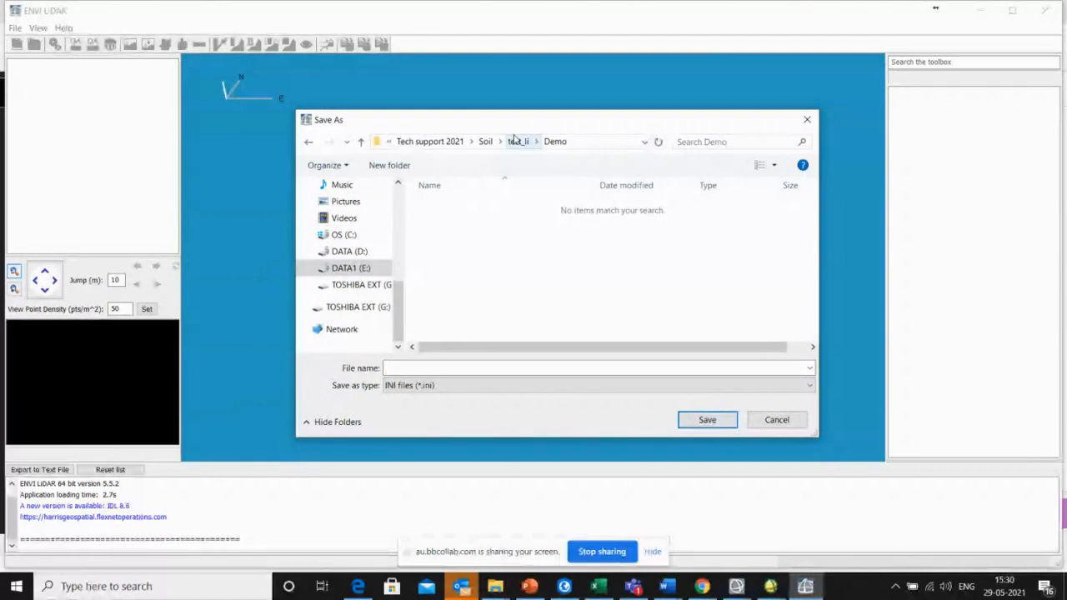
click(407, 367)
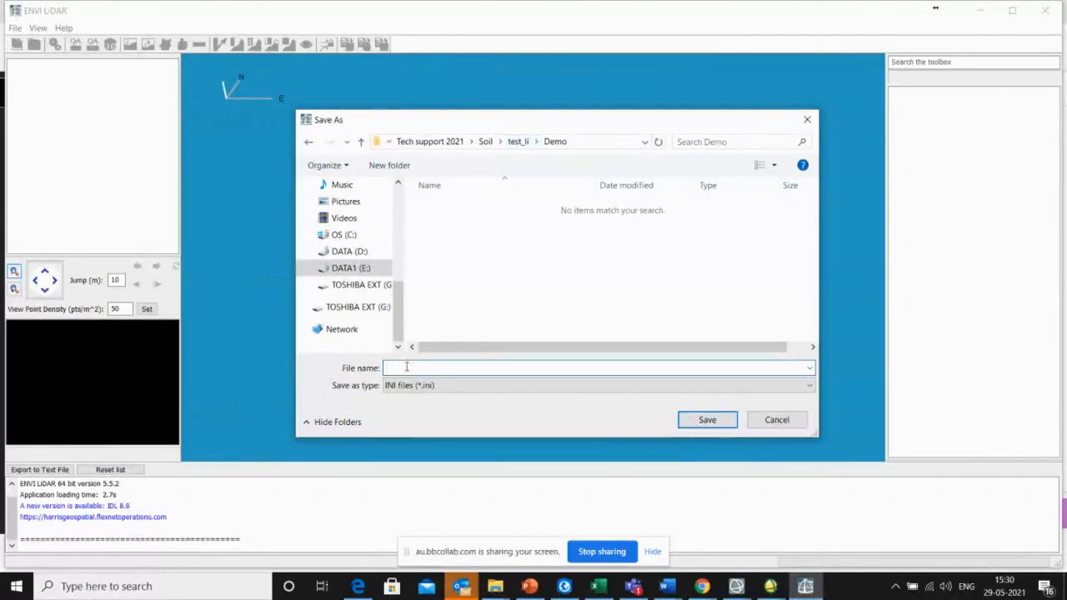
text(demo)
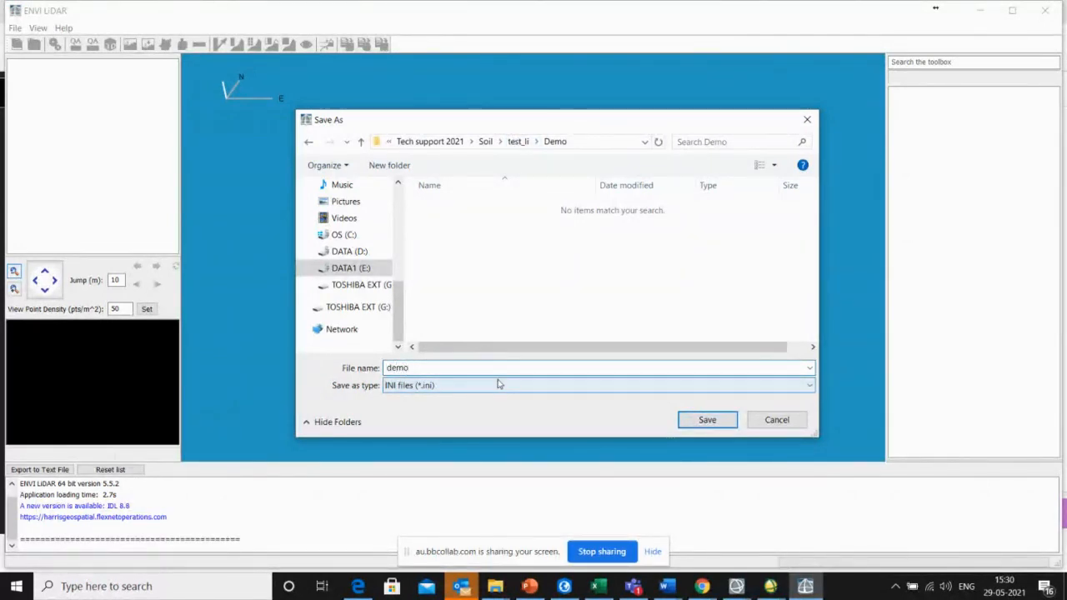
click(711, 421)
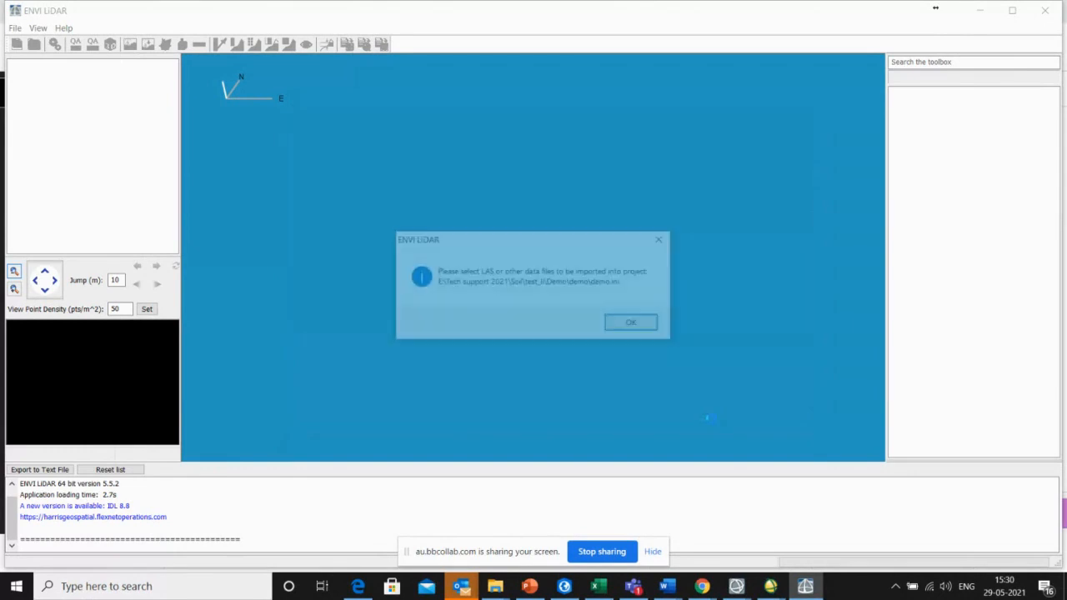
Browse for the data to import to the LiDAR folder of the ENVI student data, inside ENVI training Data on drive D.
click(625, 323)
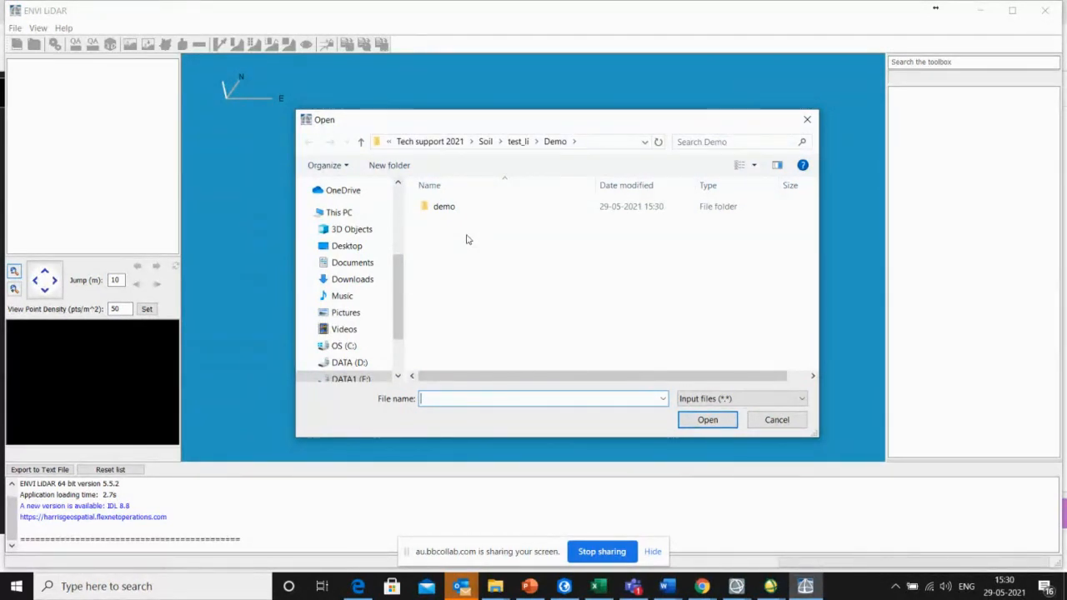
scroll(355, 325, down, 2)
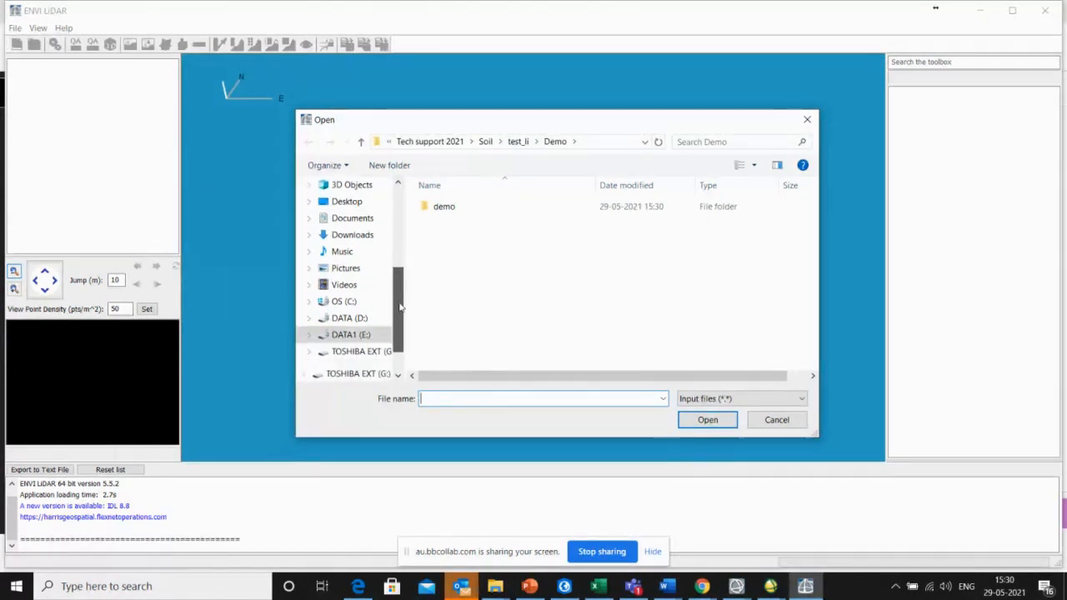
click(347, 302)
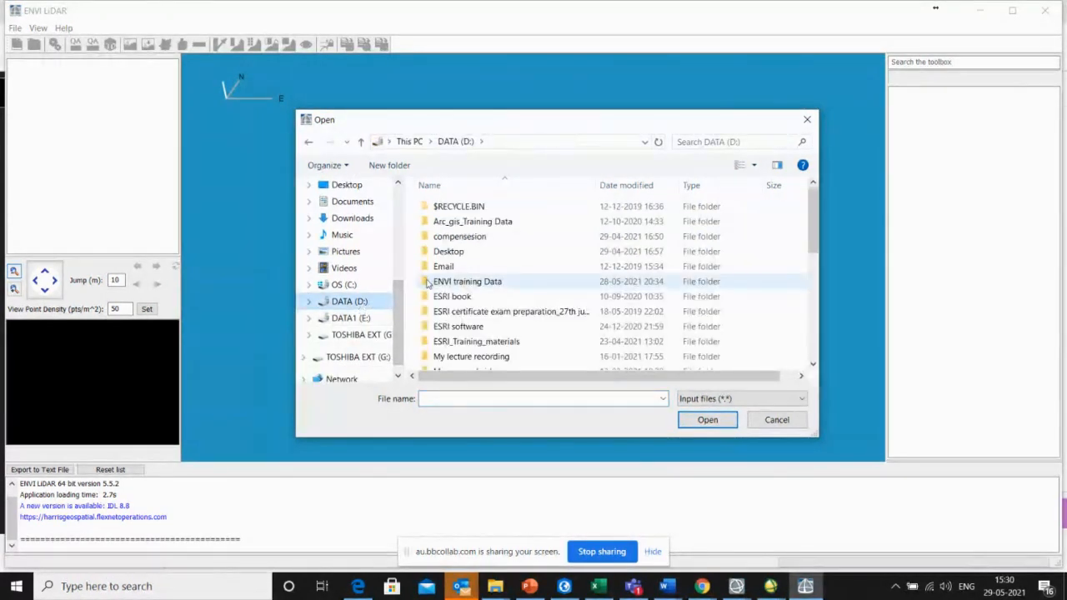
double_click(471, 282)
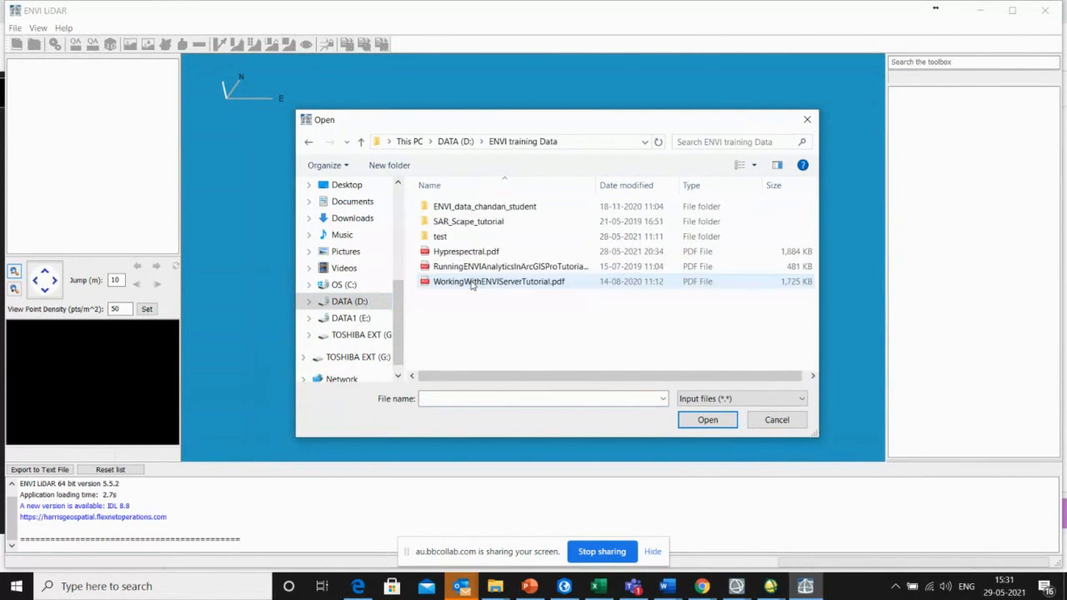
double_click(463, 206)
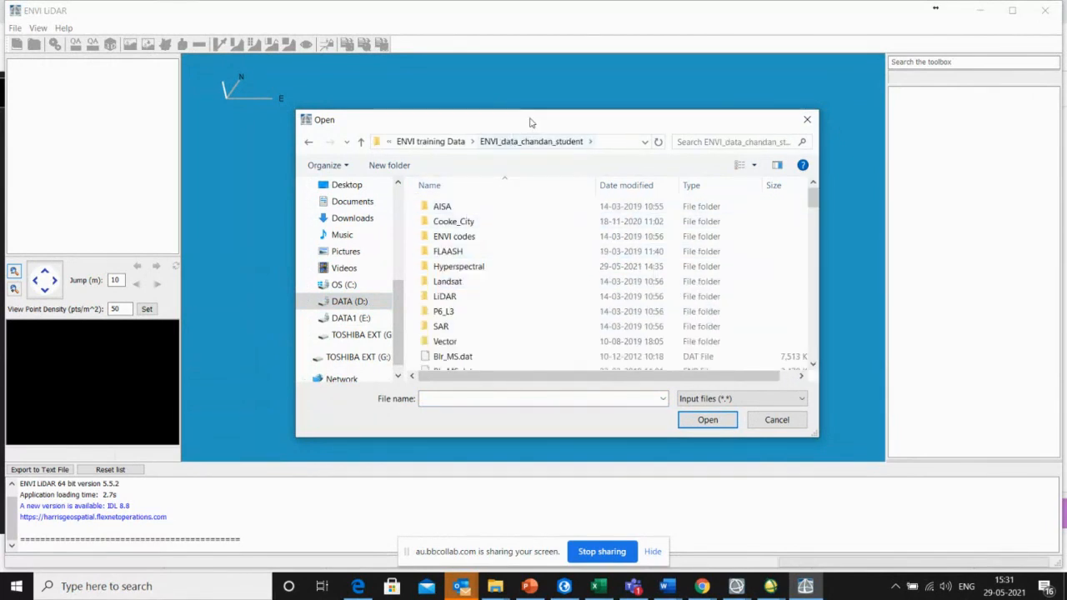
drag(531, 121, 533, 100)
double_click(451, 275)
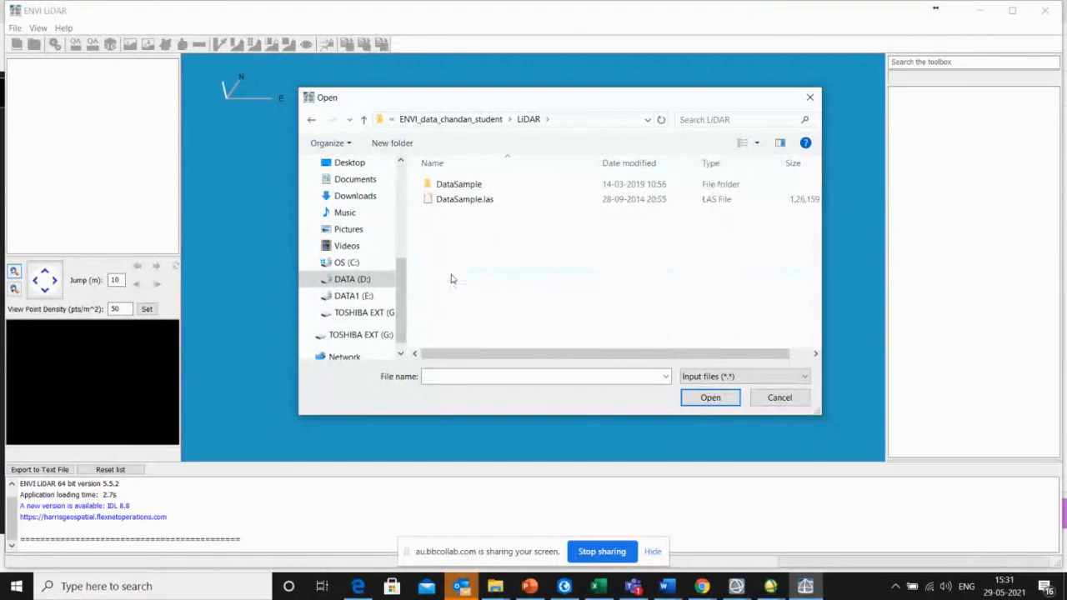
Import DataSample.las as the only data file and accept the projection read from it: UTM Zone 33 N, WGS84, Meters.
click(457, 204)
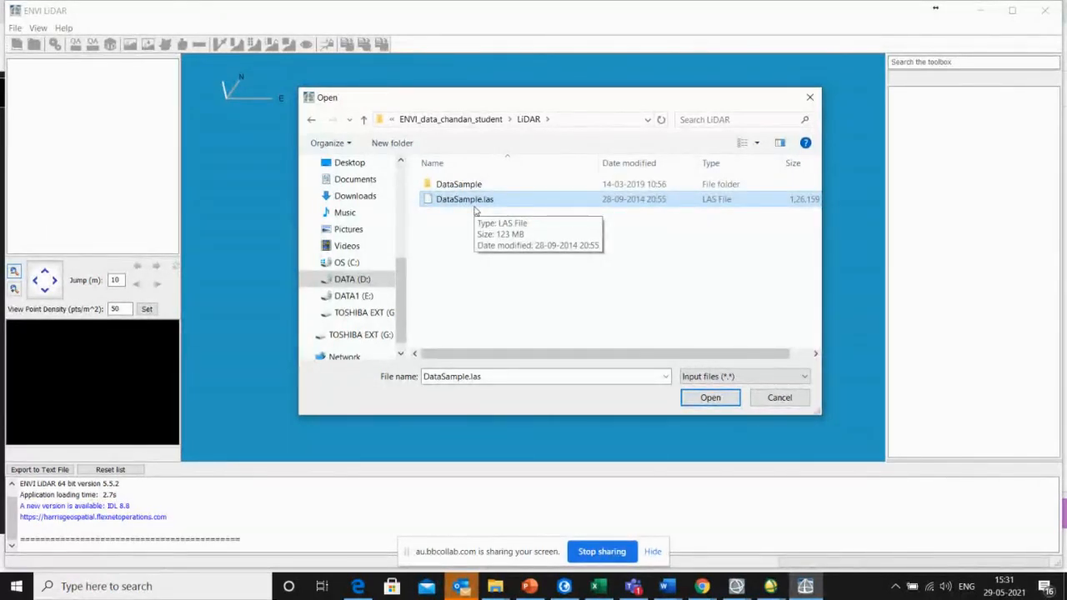
click(453, 201)
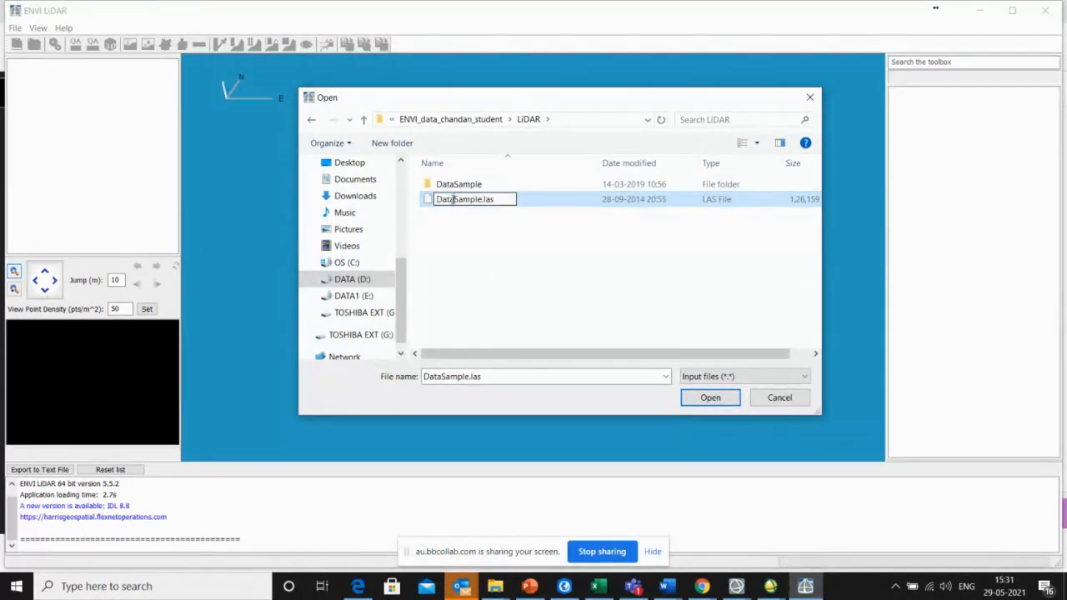
click(519, 238)
click(705, 396)
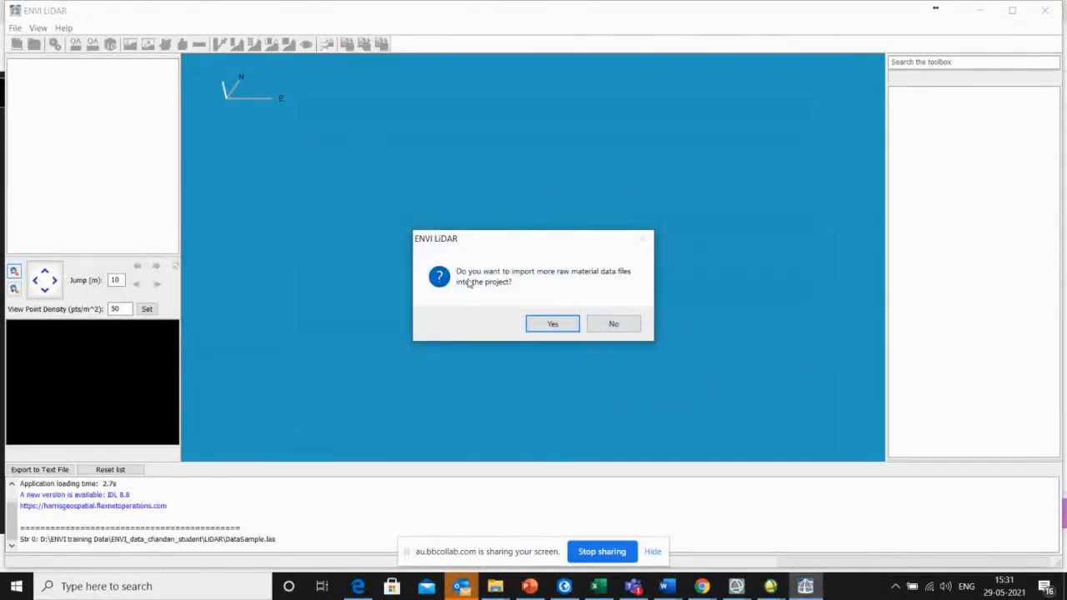
click(617, 327)
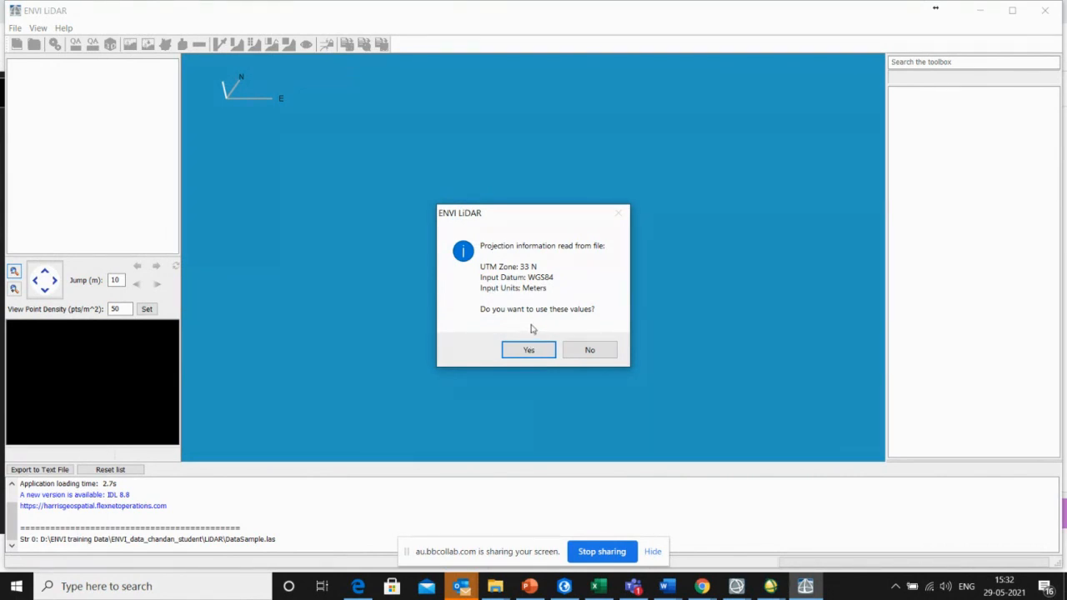
click(528, 351)
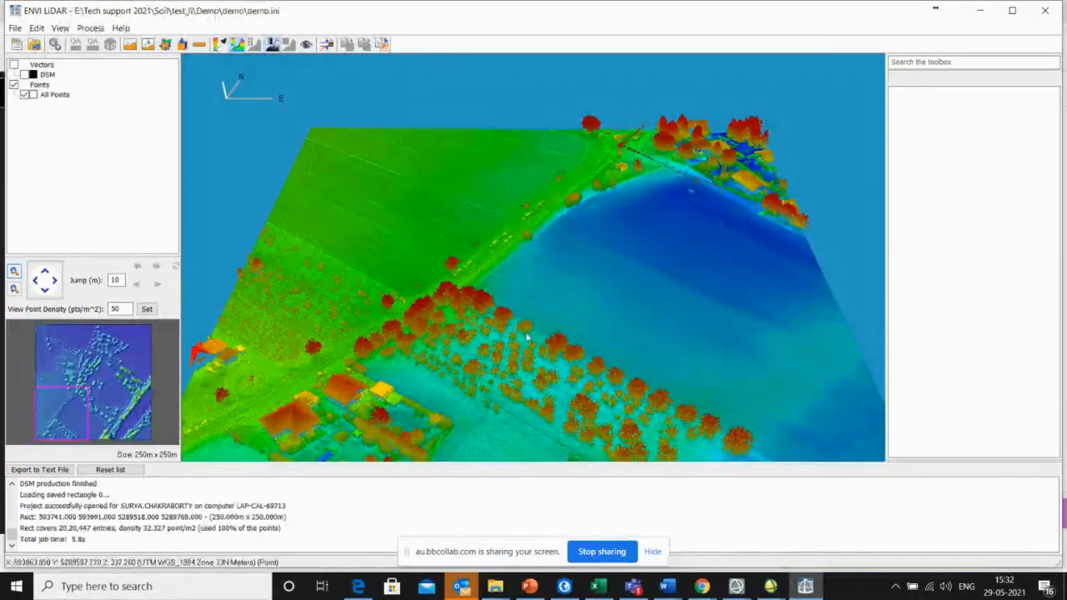
Examine the loaded point cloud from several sides in the 3D view.
drag(584, 390, 527, 331)
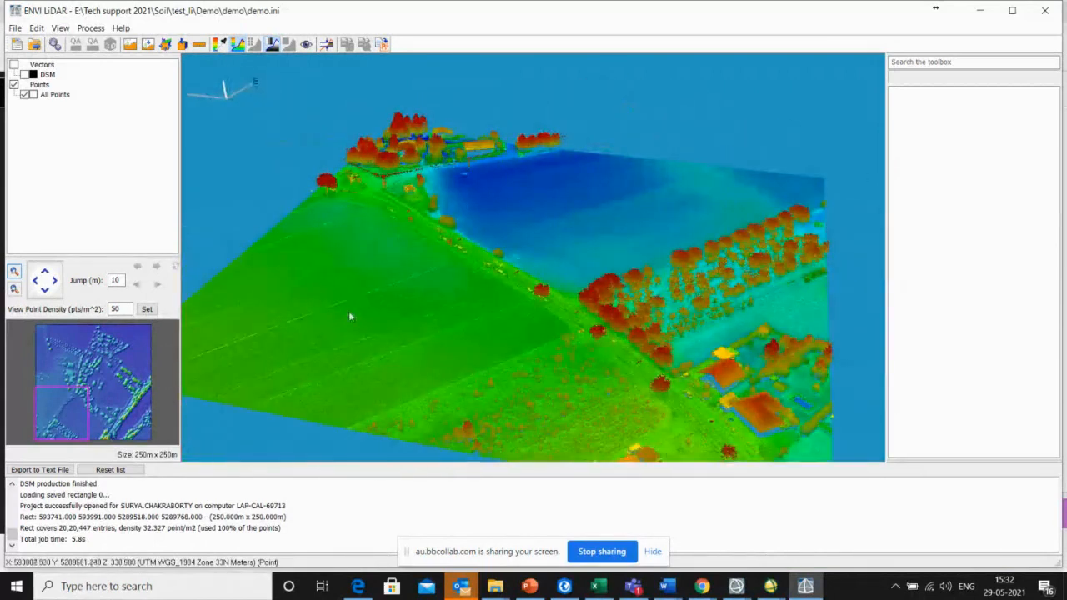
drag(350, 315, 587, 317)
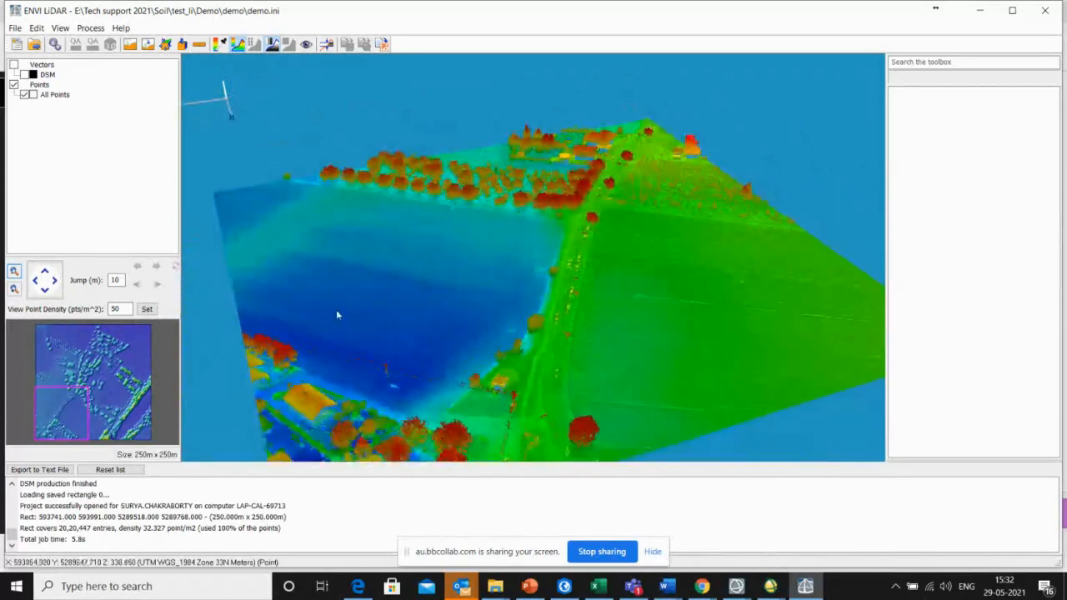
drag(336, 309, 553, 317)
drag(376, 269, 389, 290)
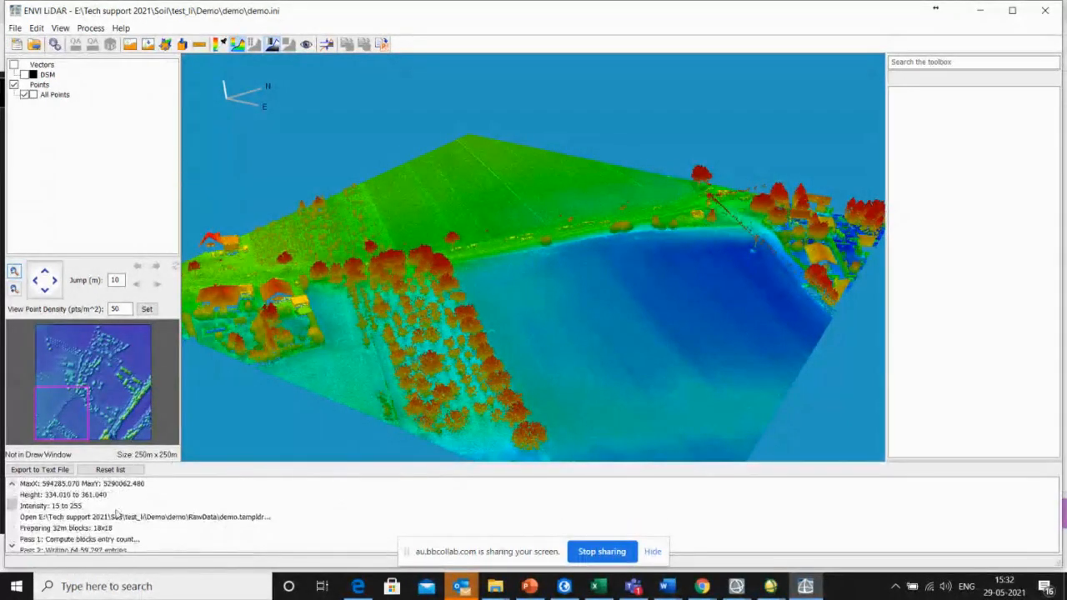
drag(450, 265, 491, 320)
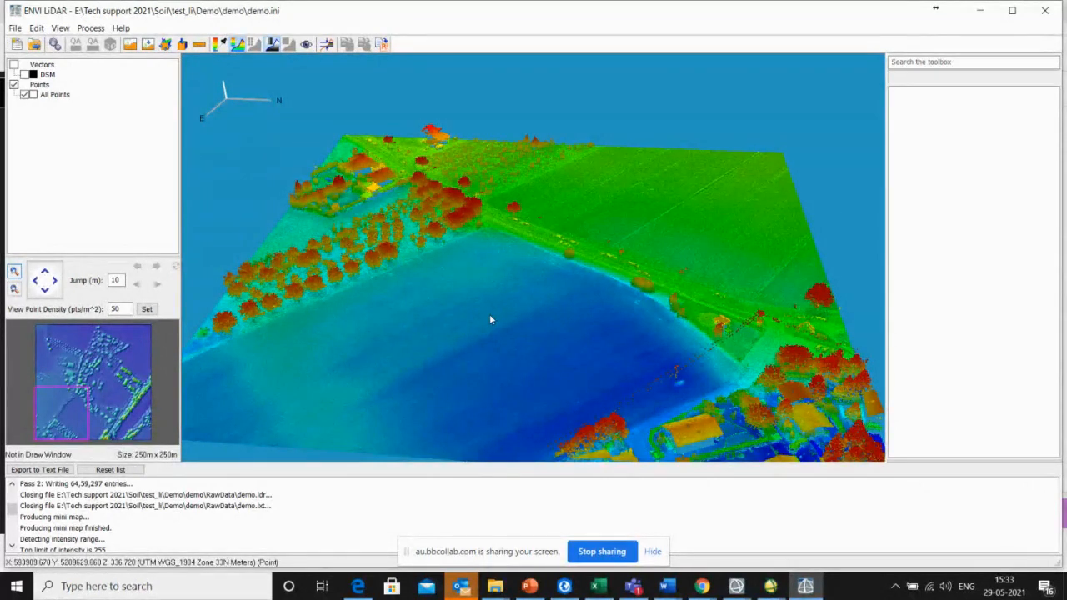
drag(430, 307, 388, 250)
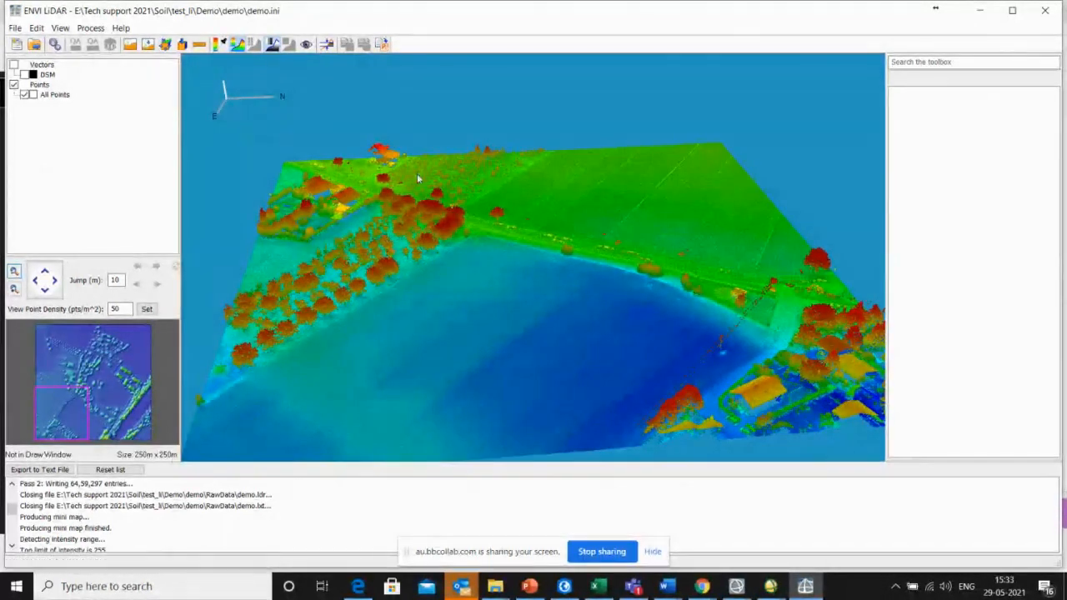
Open the Height Palette Editor and load the Earthtones palette for the point cloud.
click(218, 49)
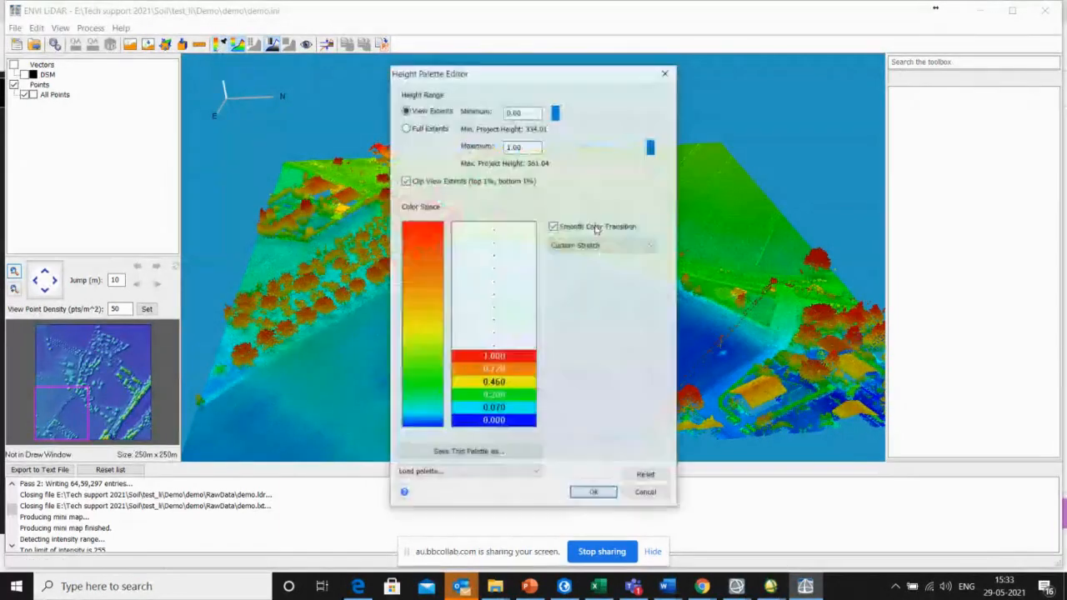
drag(501, 75, 674, 58)
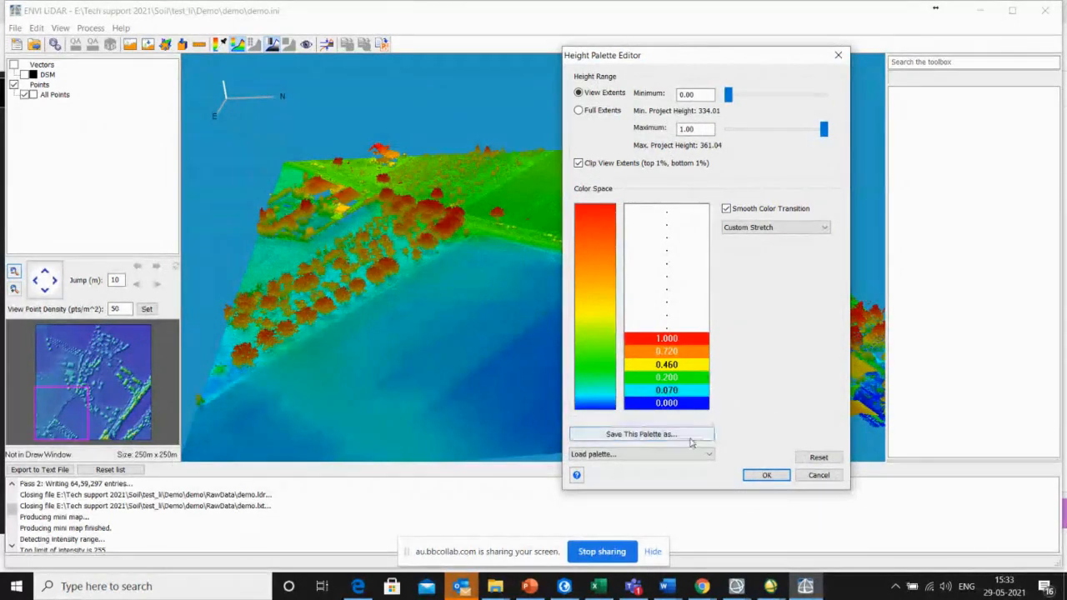
click(645, 456)
click(616, 476)
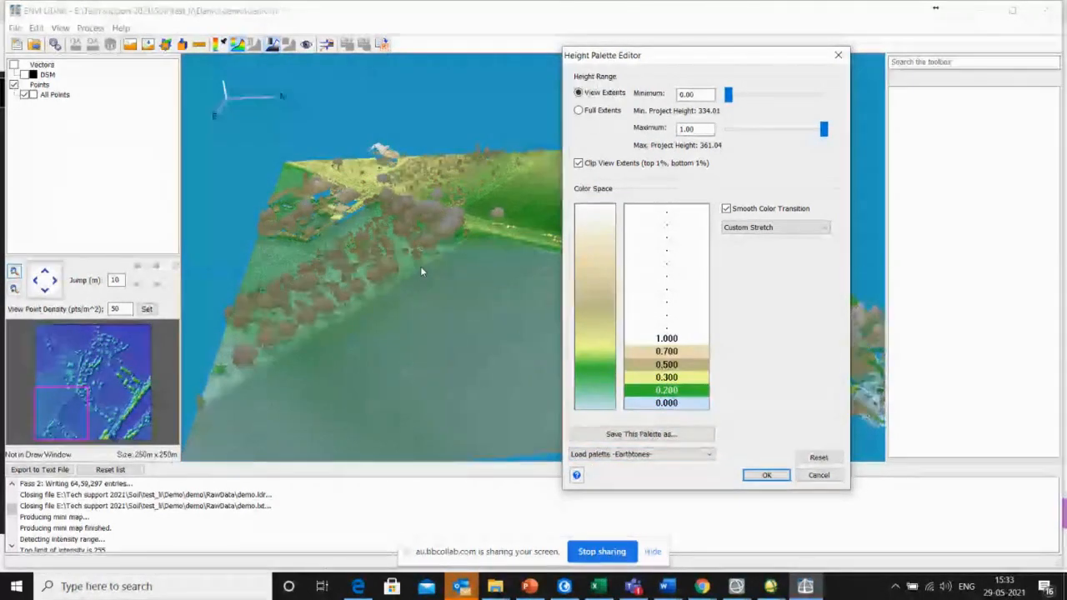
Load the Grayscale height palette and move the editor clear of the point cloud.
click(652, 454)
click(622, 484)
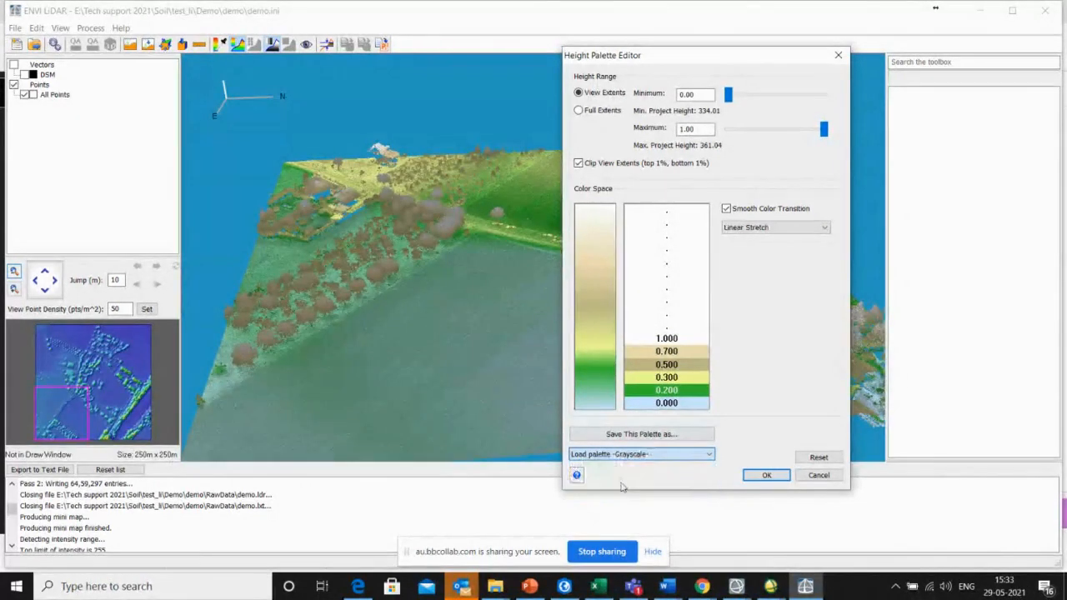
drag(695, 55, 790, 37)
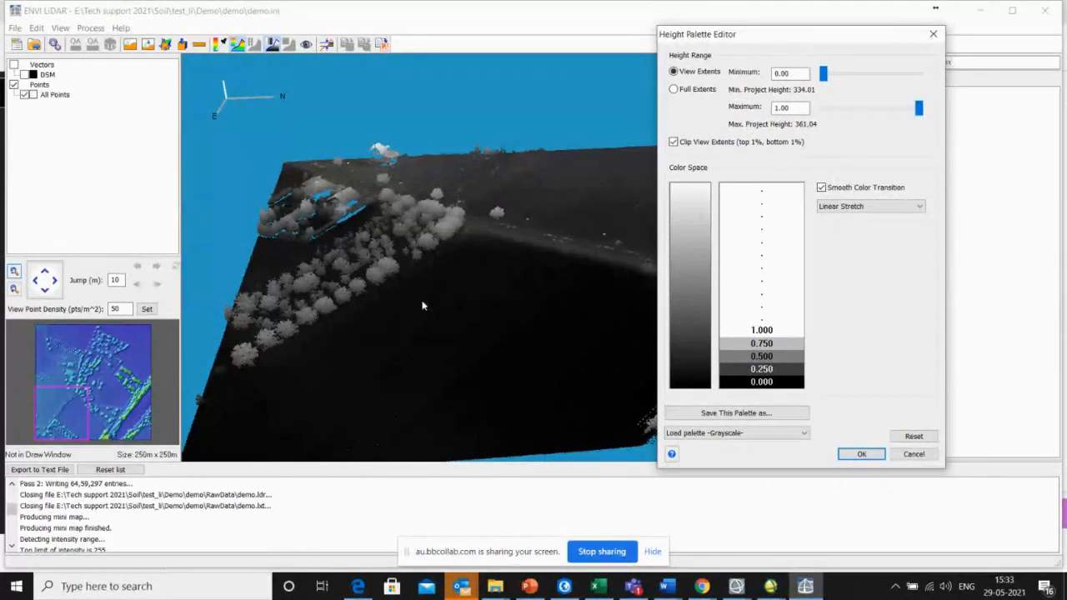
Load the Rainbow height palette for the point cloud and close the Height Palette Editor.
click(763, 433)
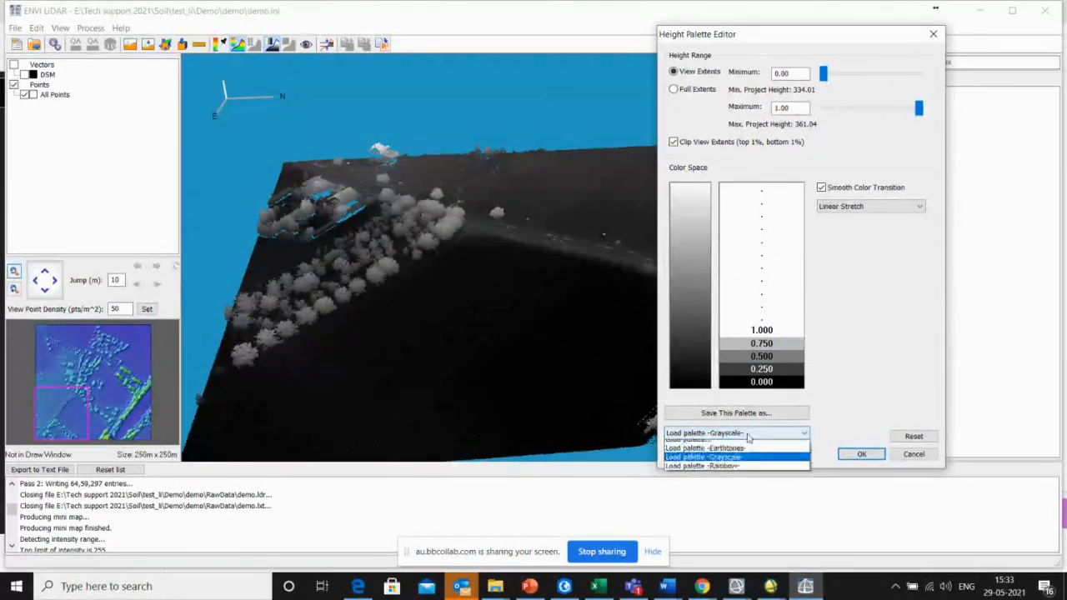
click(719, 472)
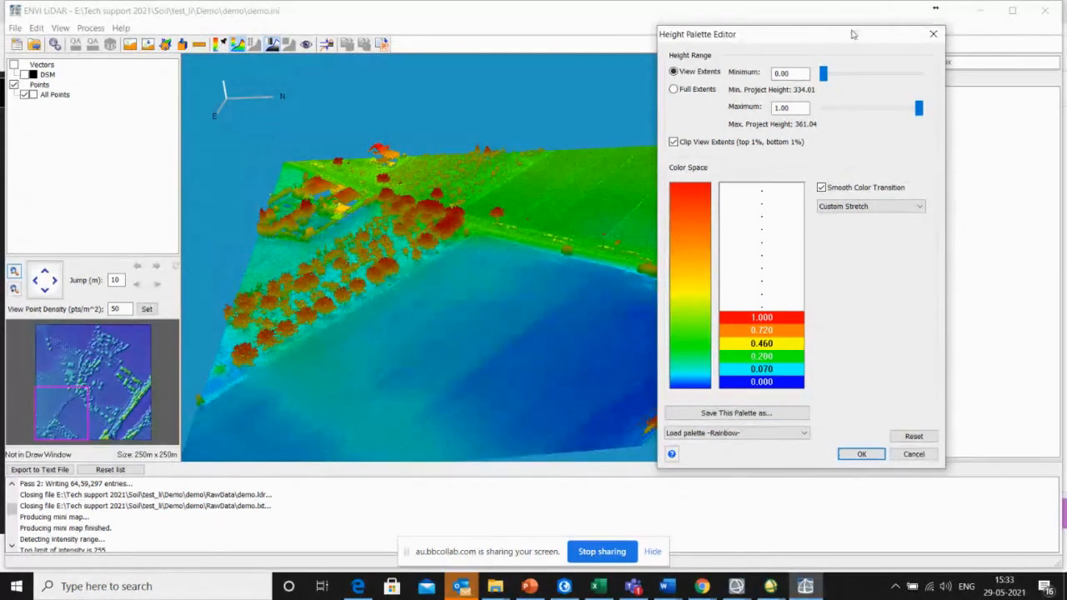
click(934, 36)
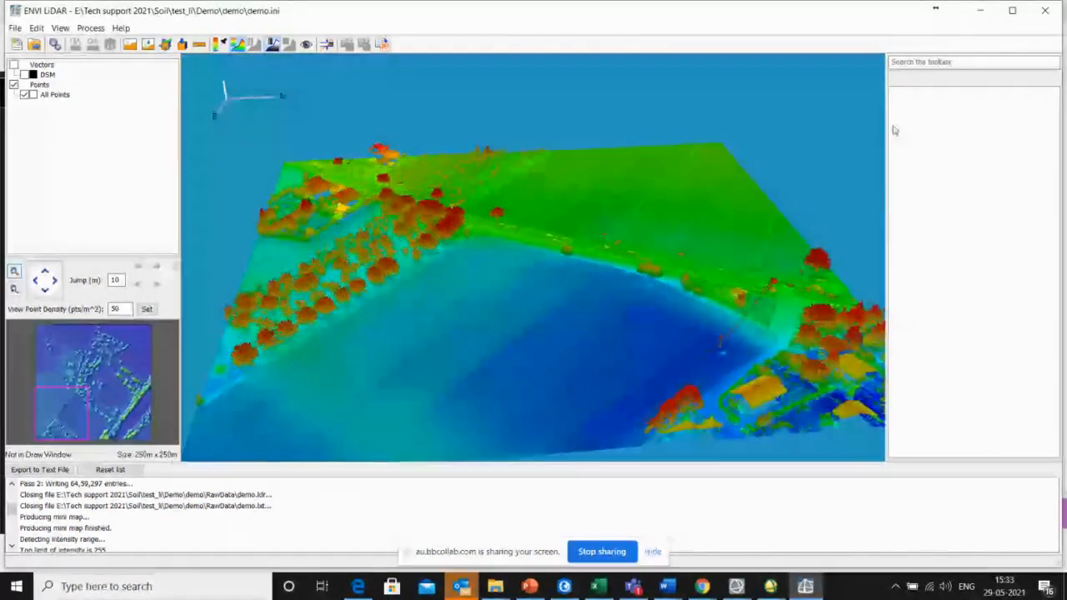
Display an area of about 204 m by 165 m from the overview map, followed by a larger one of about 385 m by 417 m.
drag(572, 309, 367, 200)
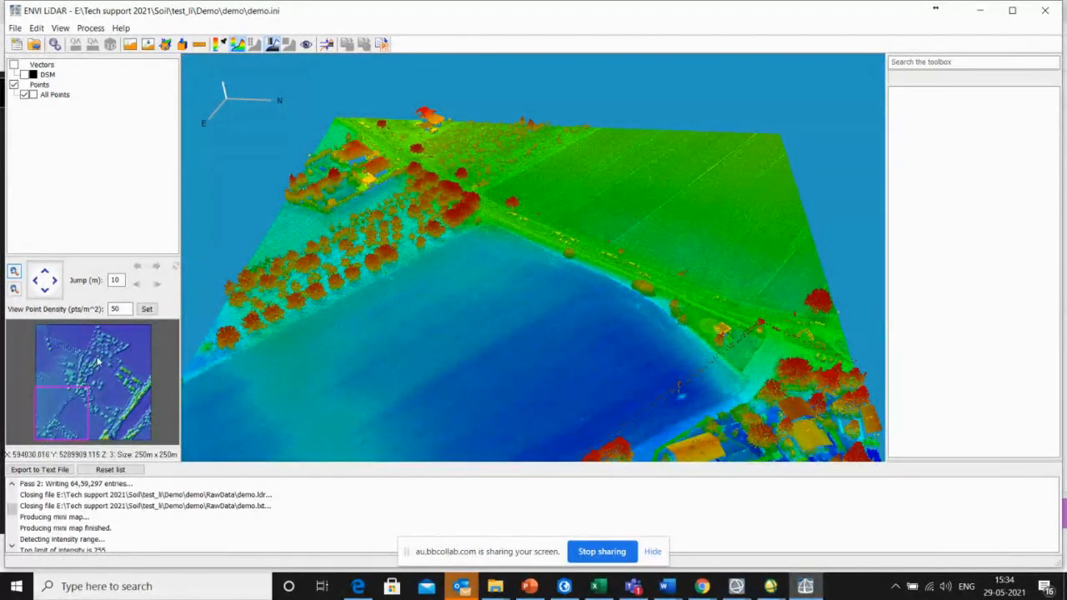
drag(87, 344, 128, 380)
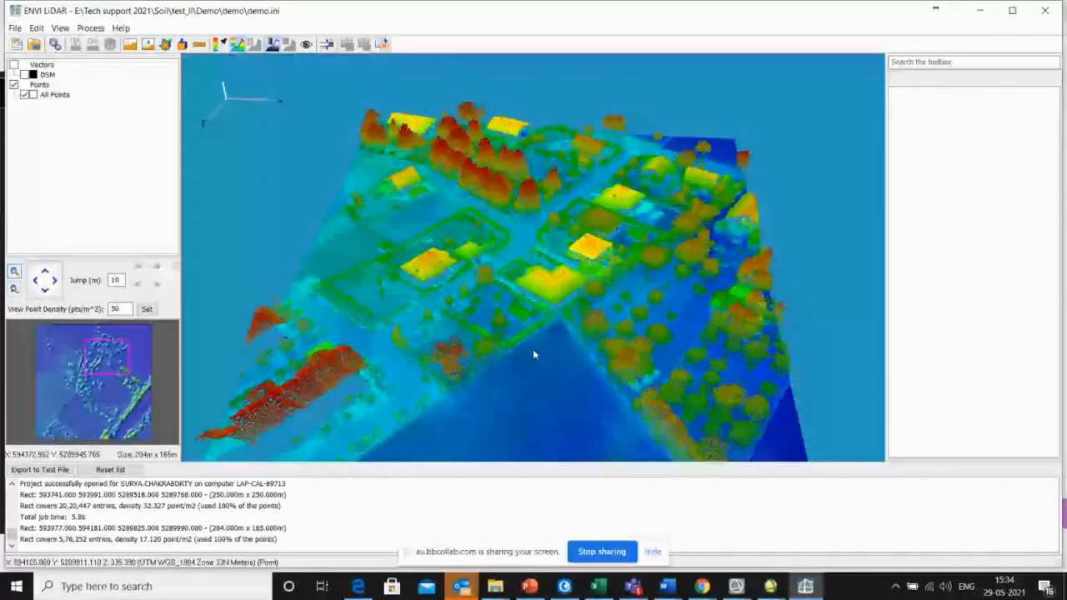
mouse_move(533, 349)
mouse_down()
mouse_move(578, 335)
mouse_move(533, 340)
mouse_up()
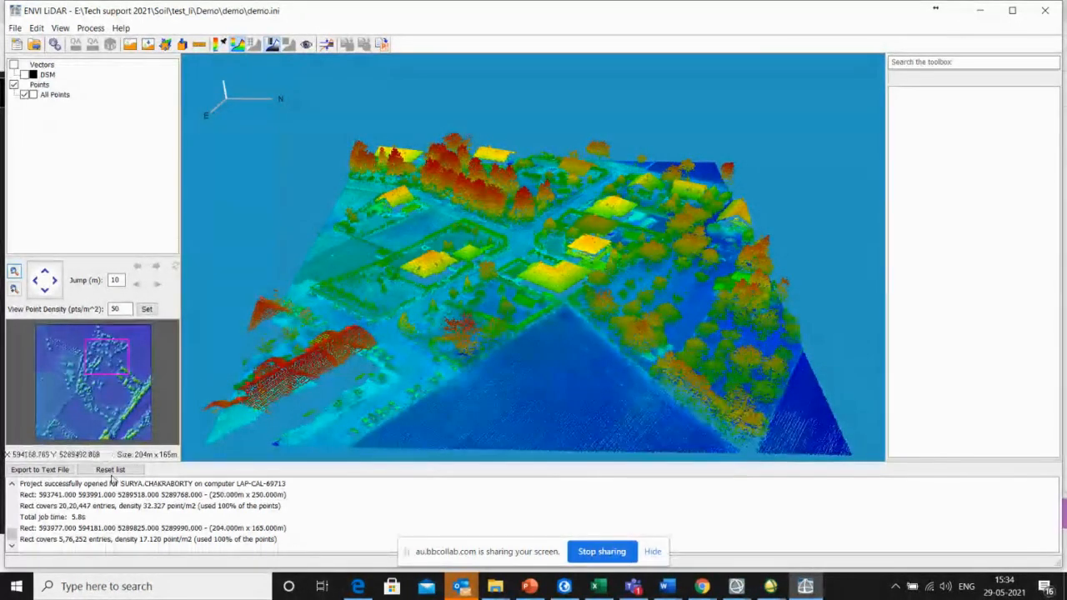
drag(52, 333, 135, 428)
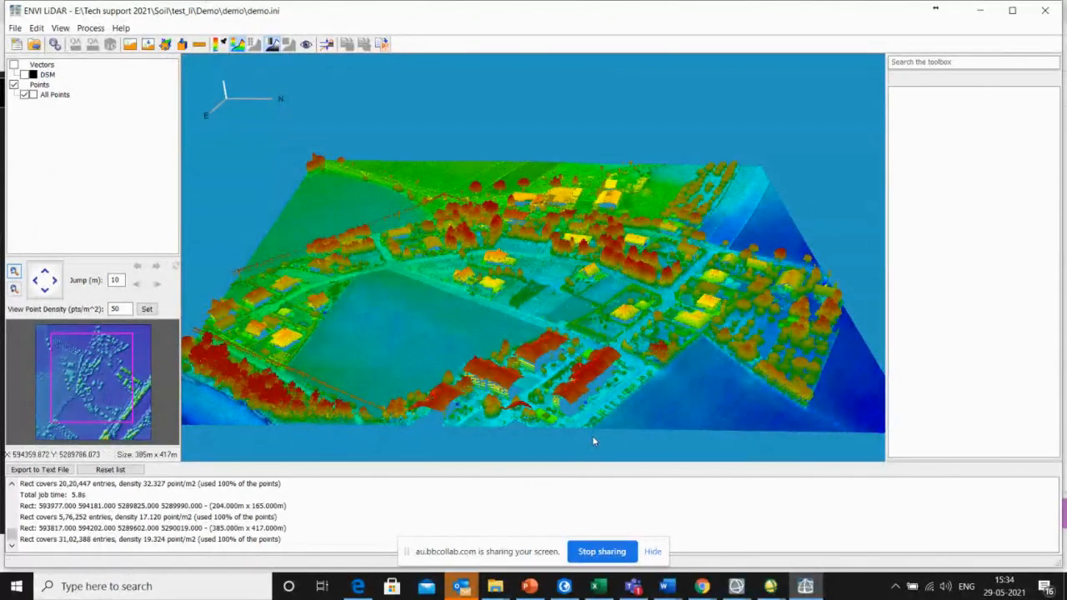
click(16, 27)
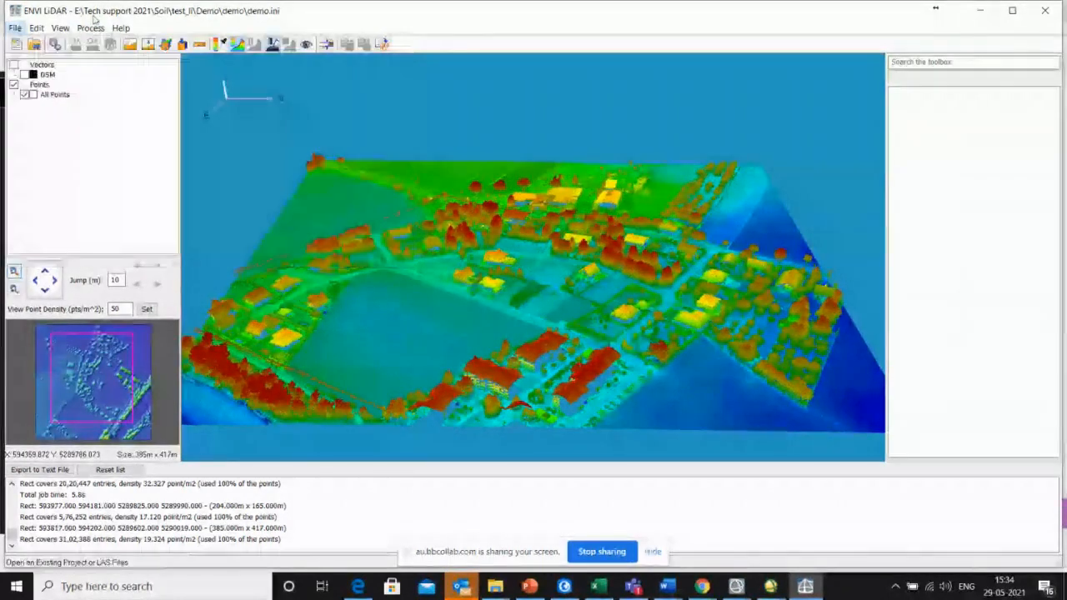
click(60, 28)
click(400, 12)
Switch to File Explorer and check the project's PointClouds folder under test_li, Demo, demo, Products.
mouse_move(495, 586)
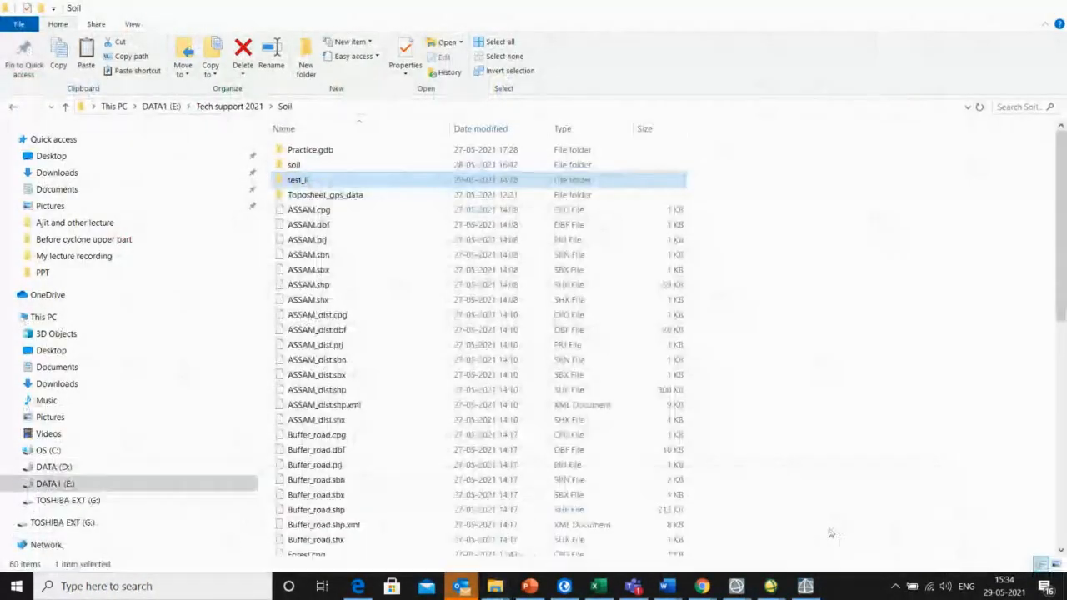
click(831, 529)
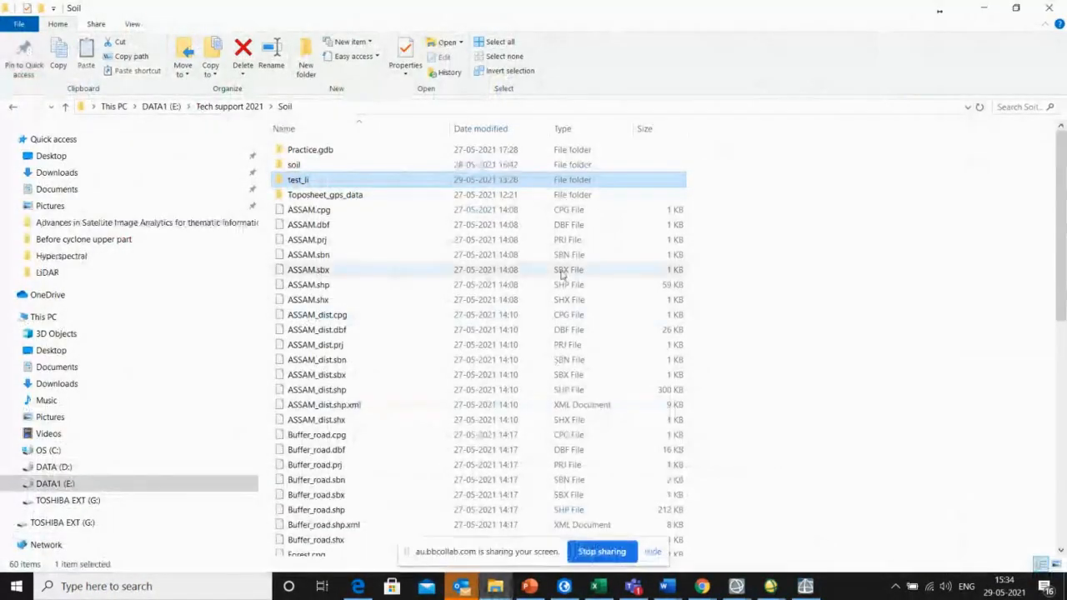
double_click(301, 180)
click(311, 152)
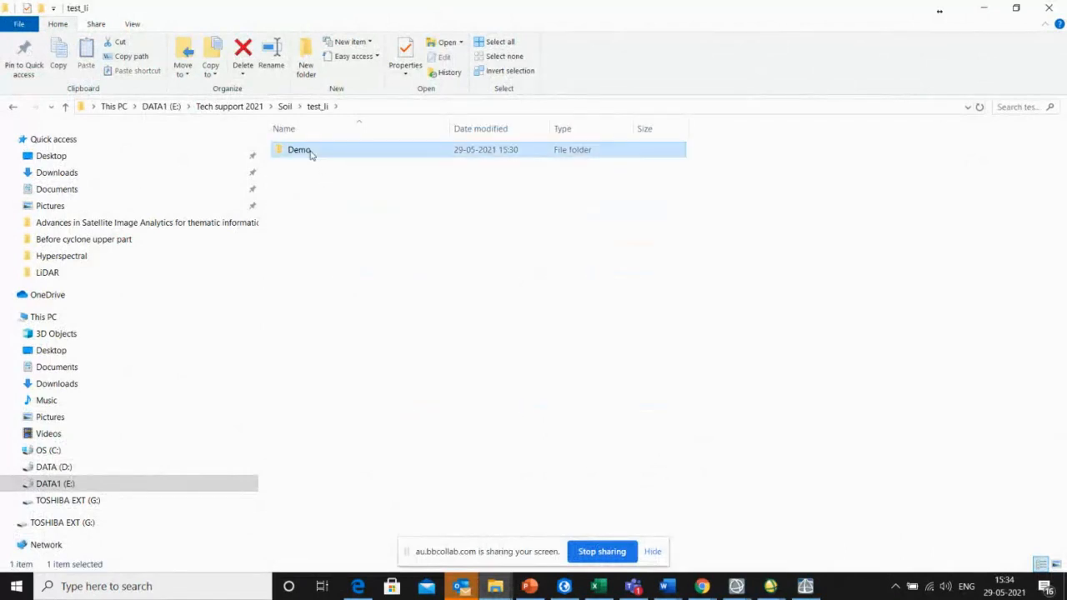
double_click(309, 152)
double_click(301, 150)
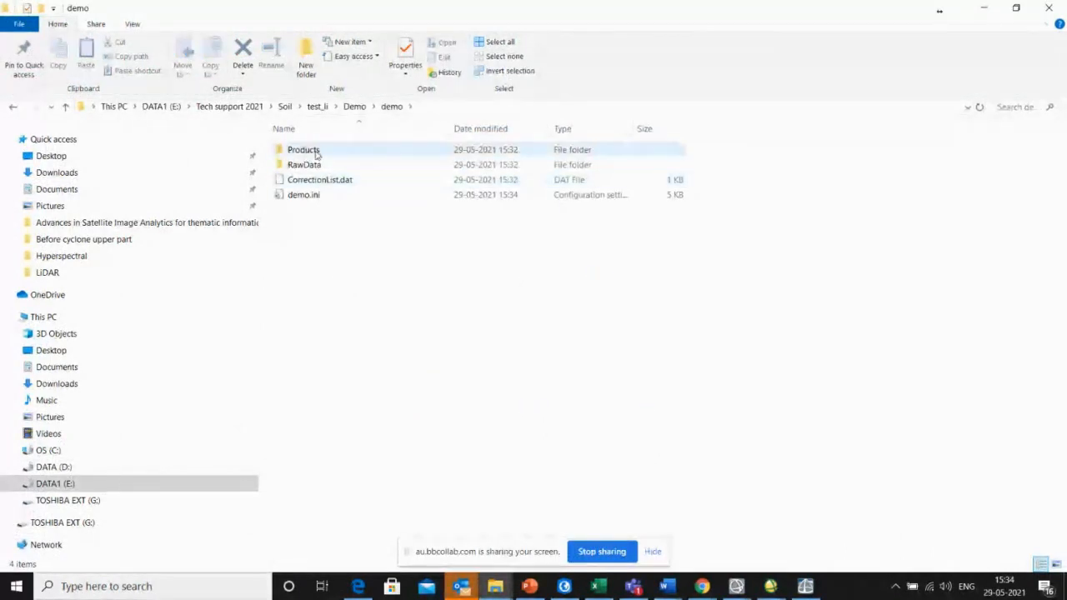
double_click(313, 156)
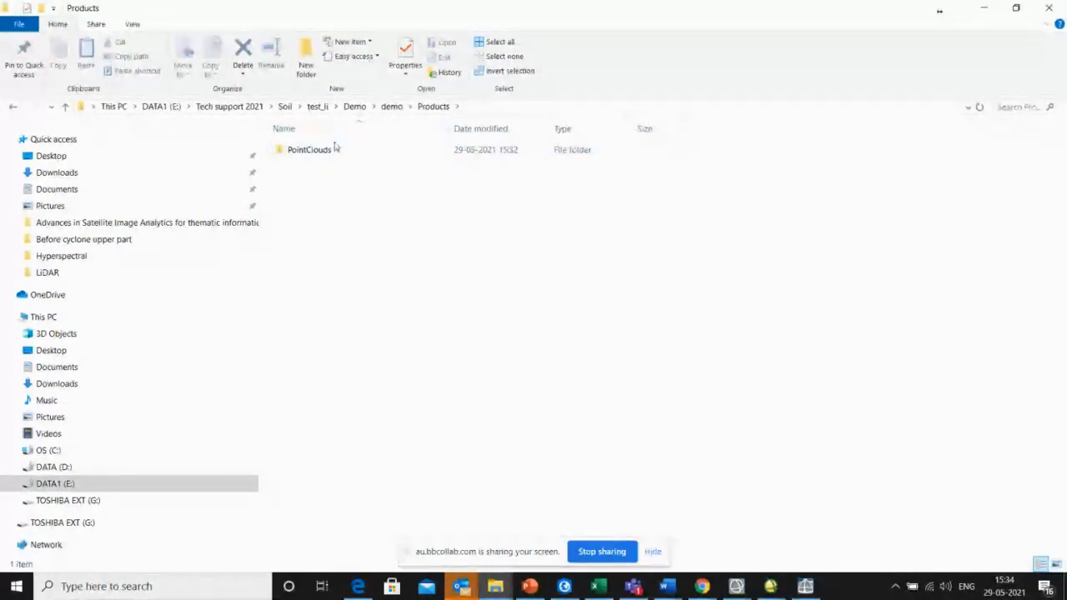
double_click(333, 150)
Go back up to the Soil folder and return to ENVI LiDAR.
click(13, 107)
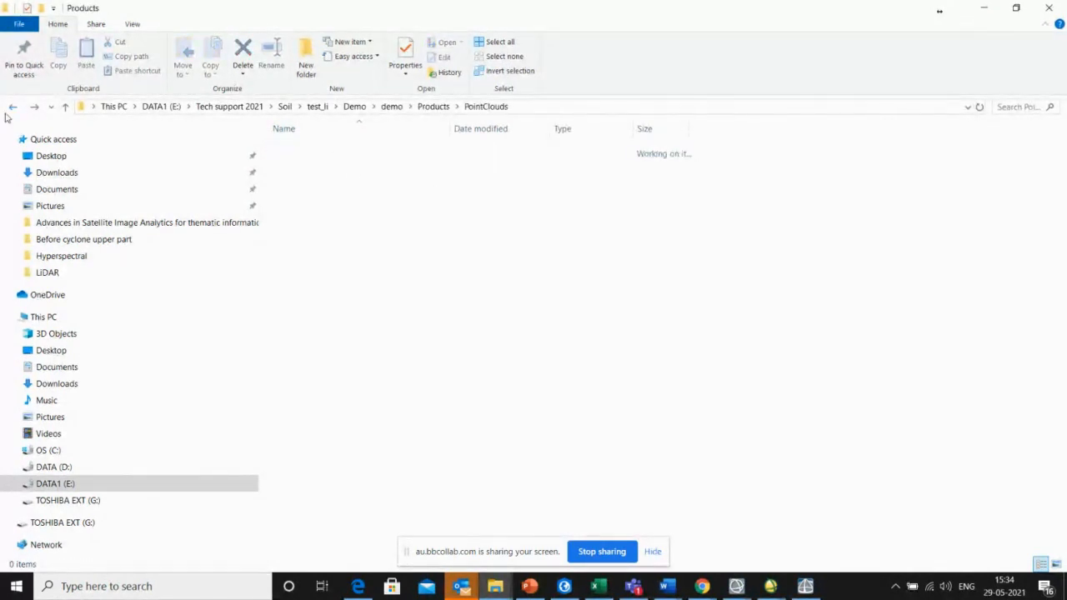
click(12, 107)
click(12, 106)
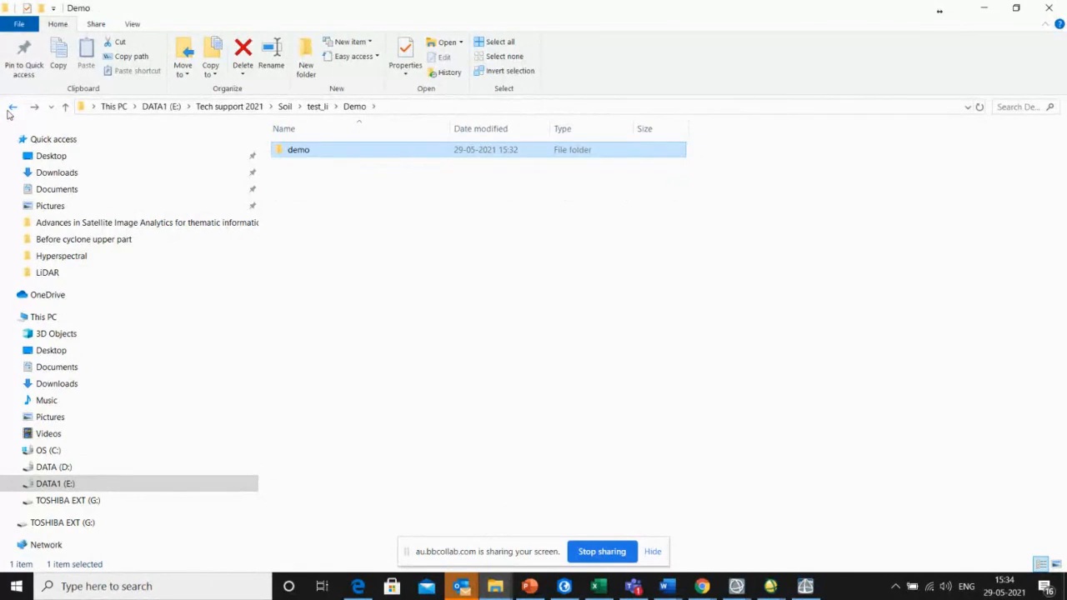
click(12, 107)
click(12, 107)
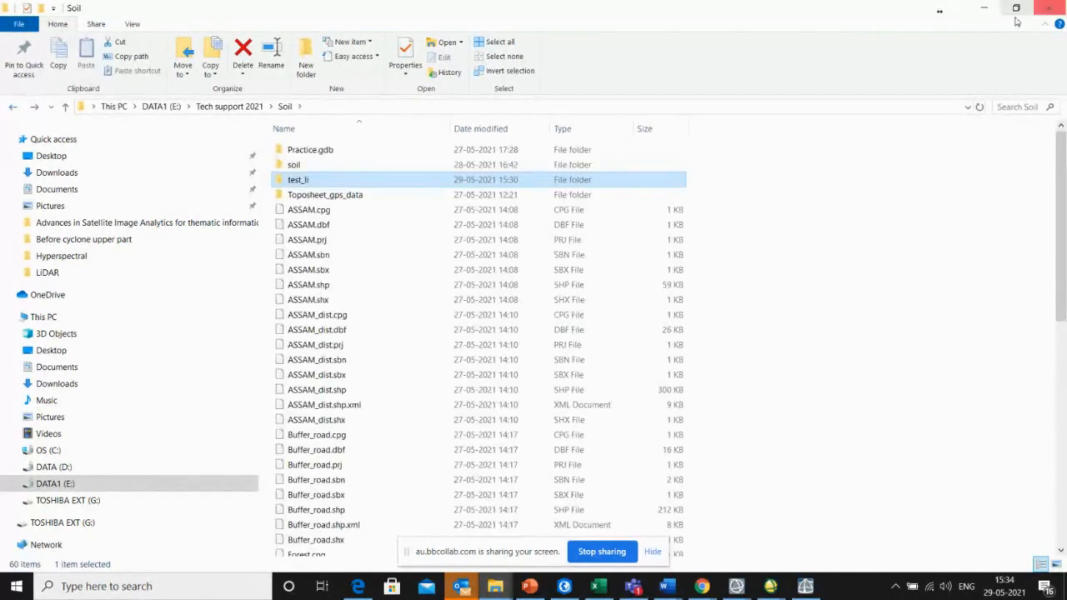
click(983, 8)
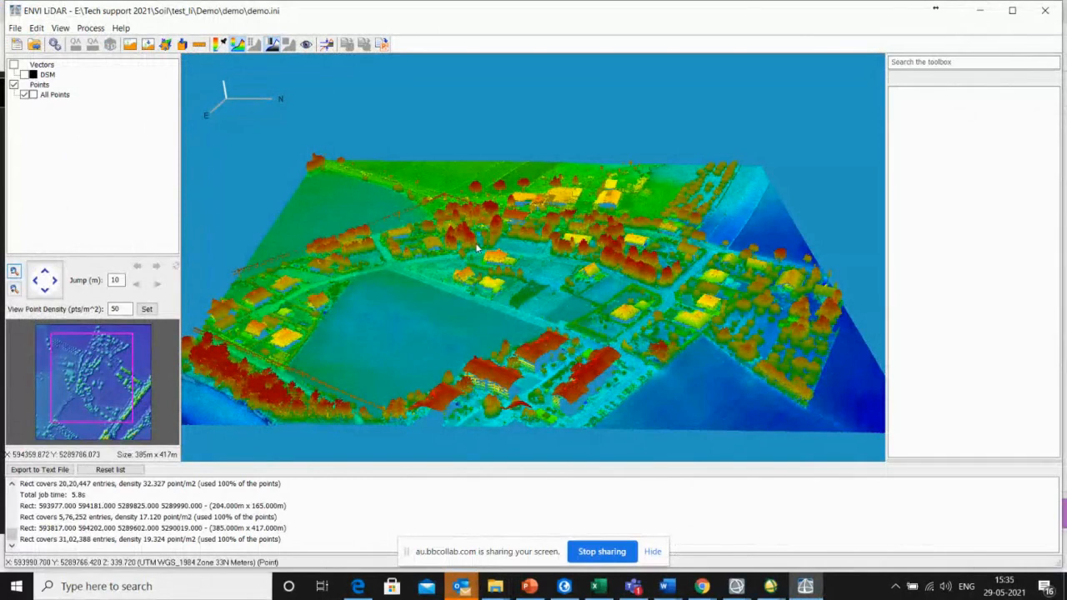
View a cross section about 9347 cm thick through the houses and trees of the point cloud, and close it.
mouse_move(691, 282)
mouse_down()
mouse_move(675, 293)
mouse_move(687, 278)
mouse_up()
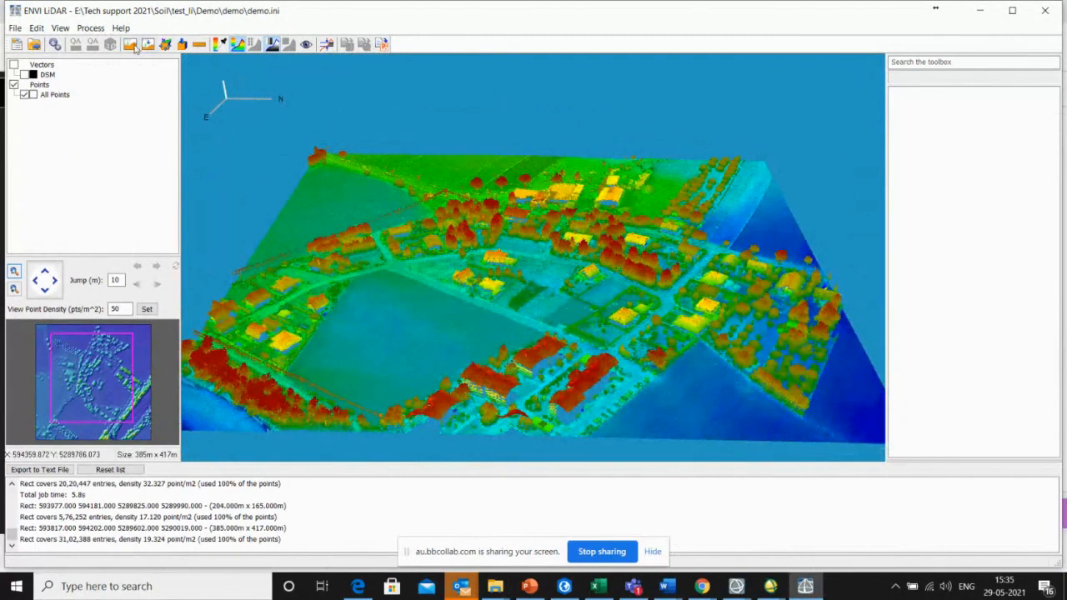
drag(534, 284, 552, 266)
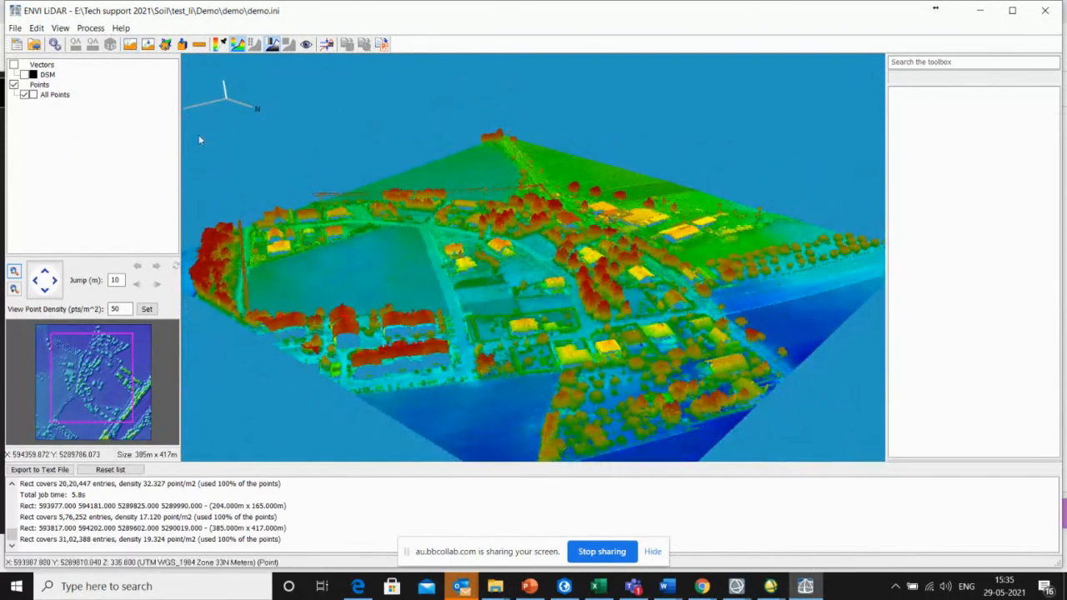
click(129, 45)
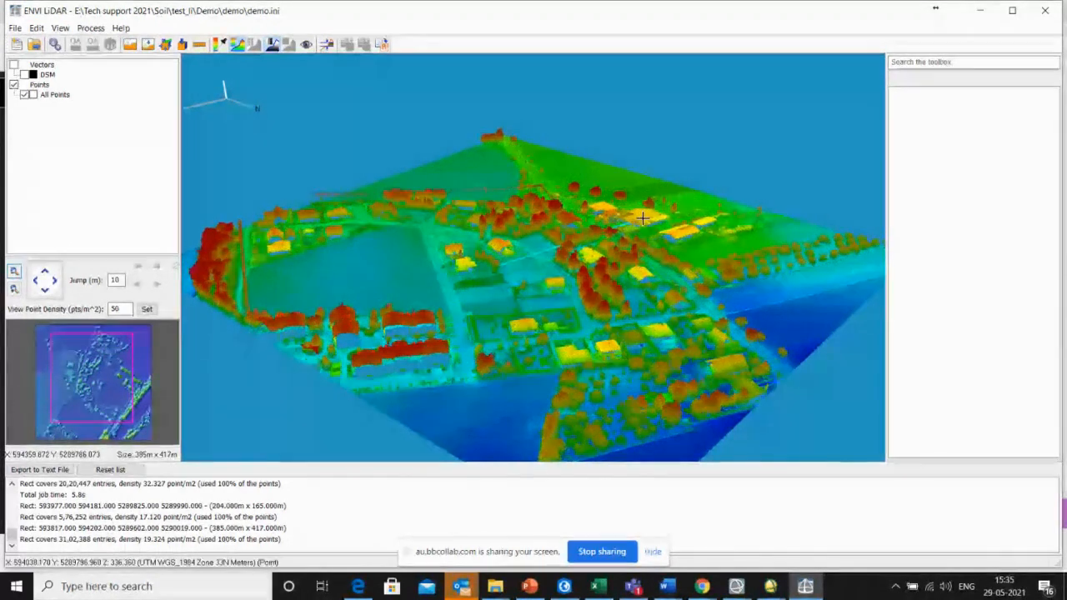
drag(641, 218, 641, 254)
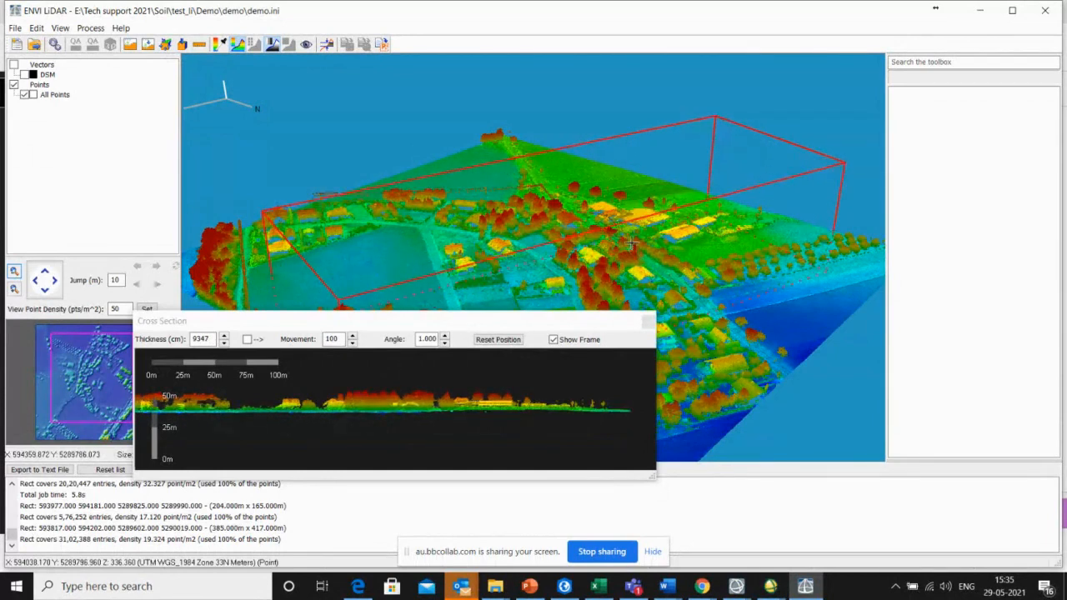
click(645, 322)
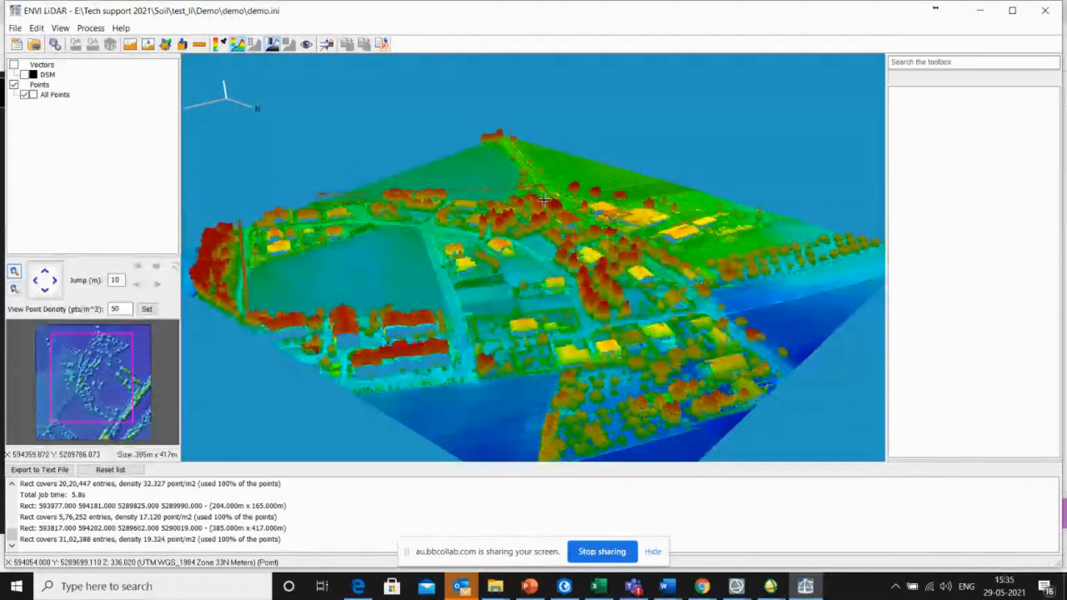
View a second, wider cross section about 37956 cm thick, close it and return to normal 3D navigation.
click(621, 213)
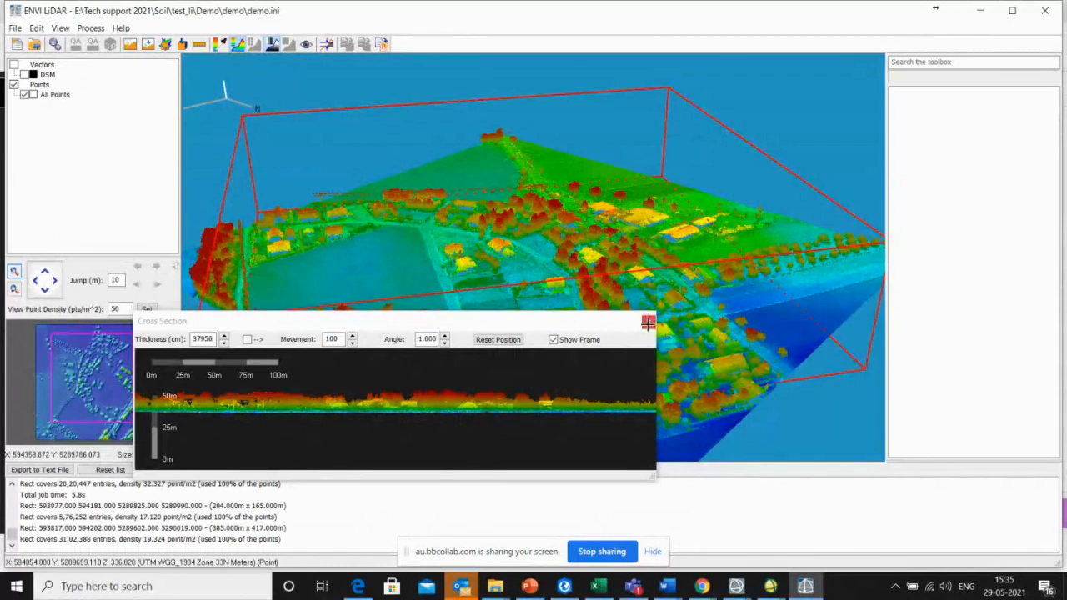
click(648, 323)
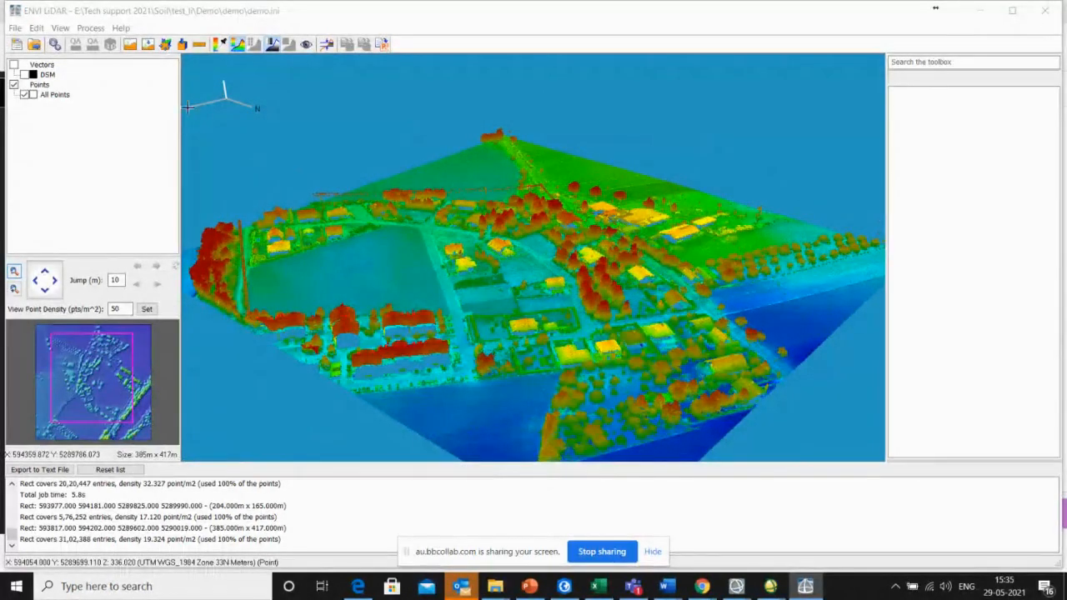
click(128, 46)
drag(467, 317, 522, 301)
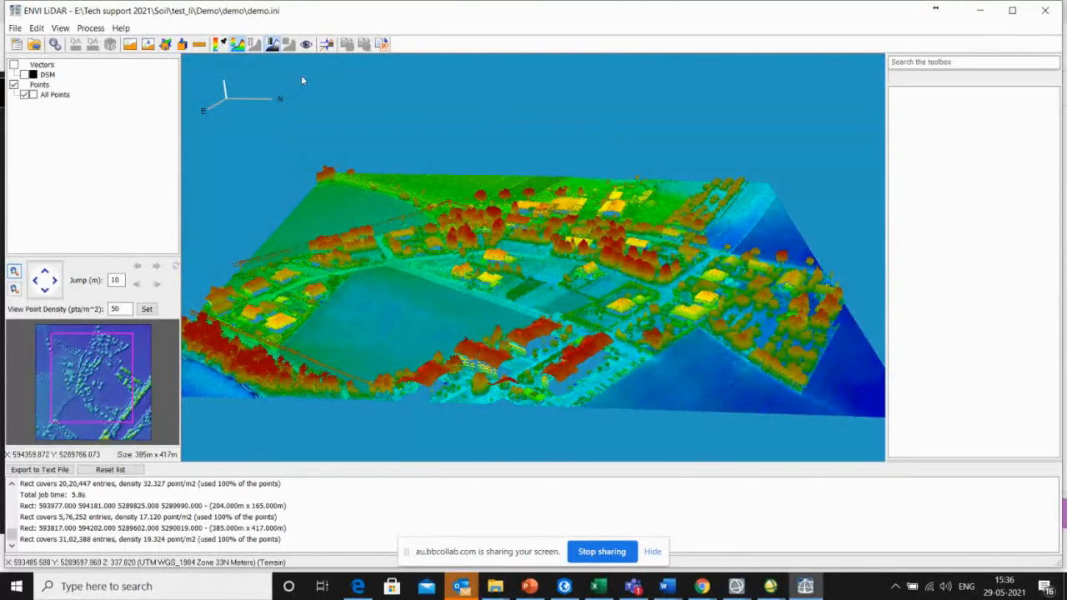
Open the data processing settings and enable the orthophoto, DSM and DEM outputs.
click(83, 28)
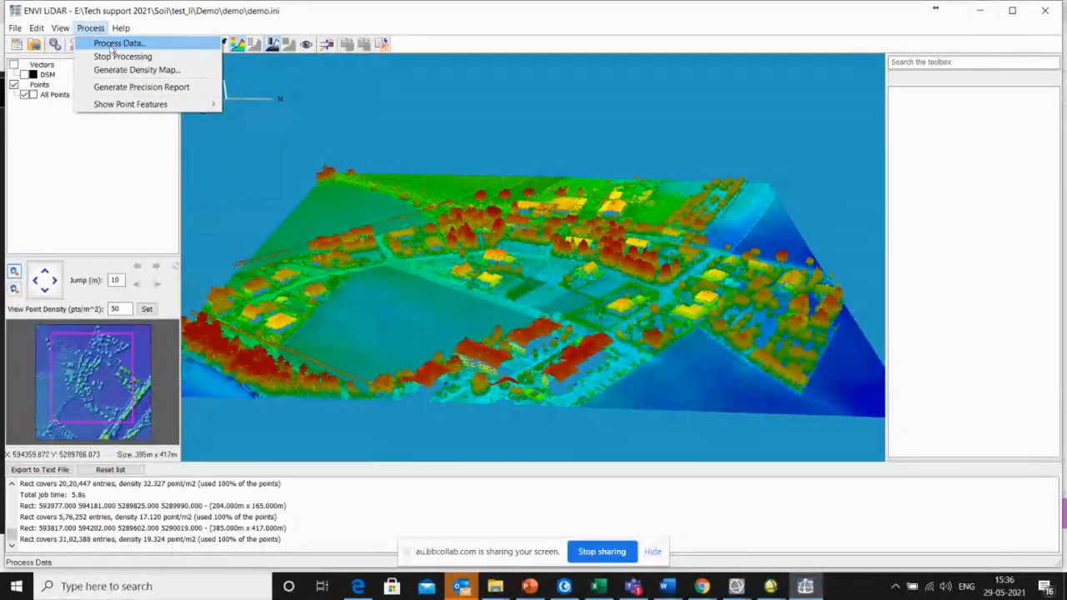
click(111, 45)
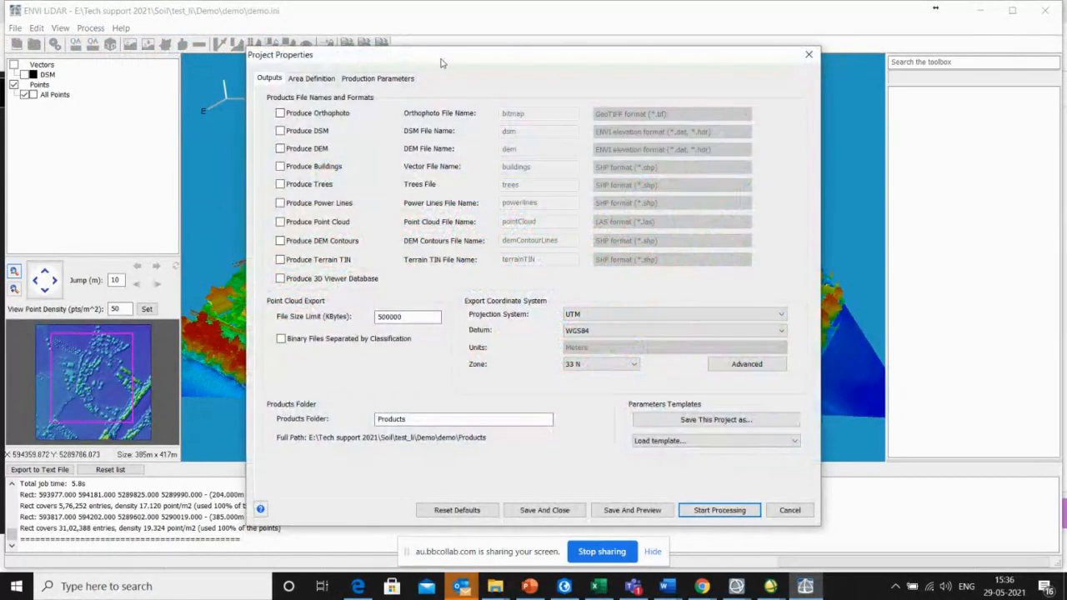
drag(442, 62, 435, 52)
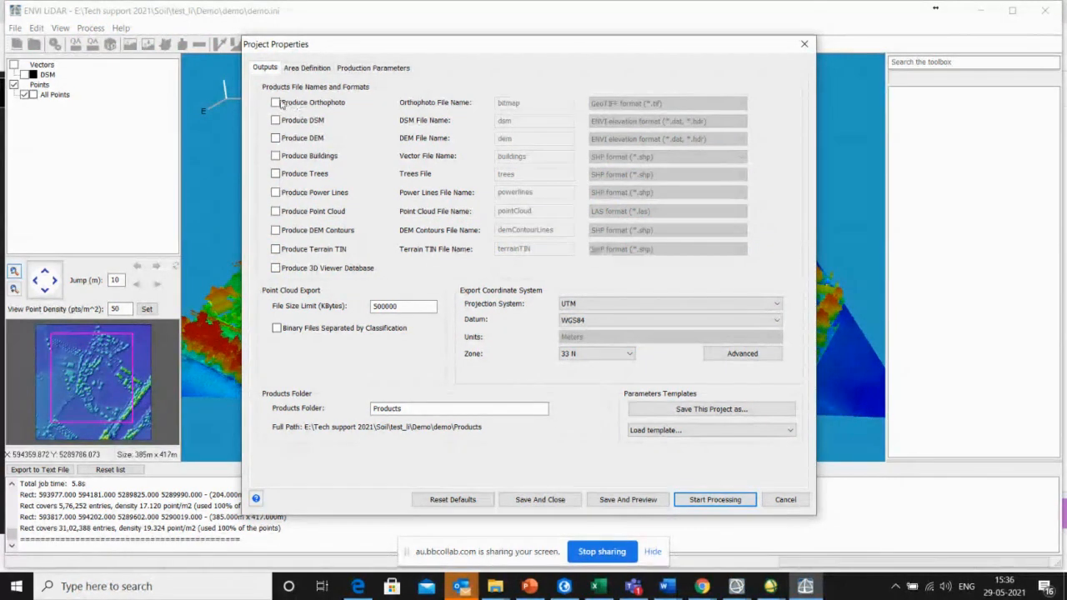
click(276, 103)
click(276, 121)
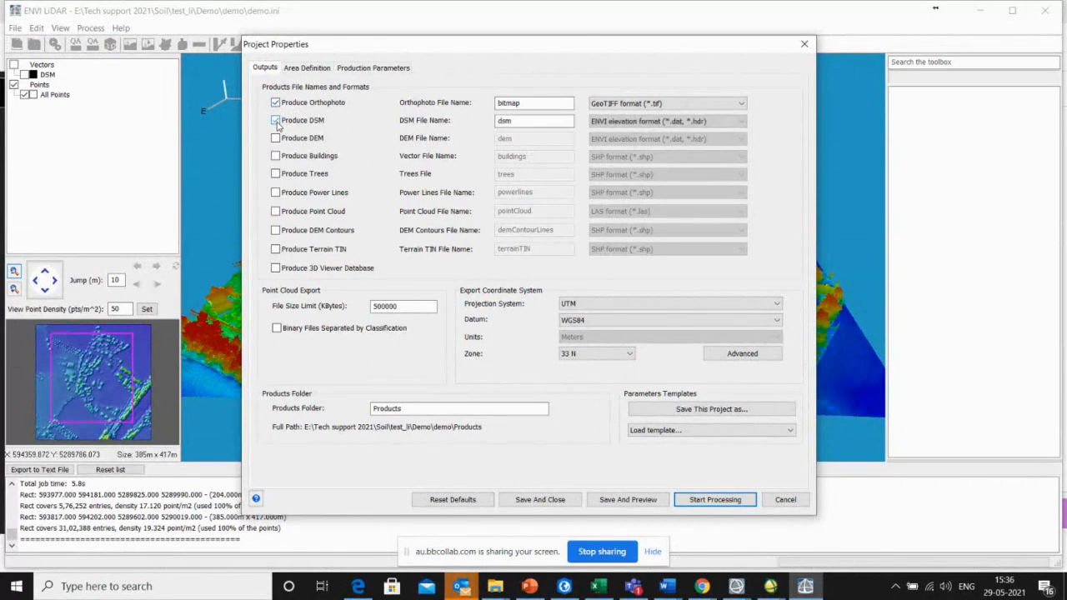
click(275, 138)
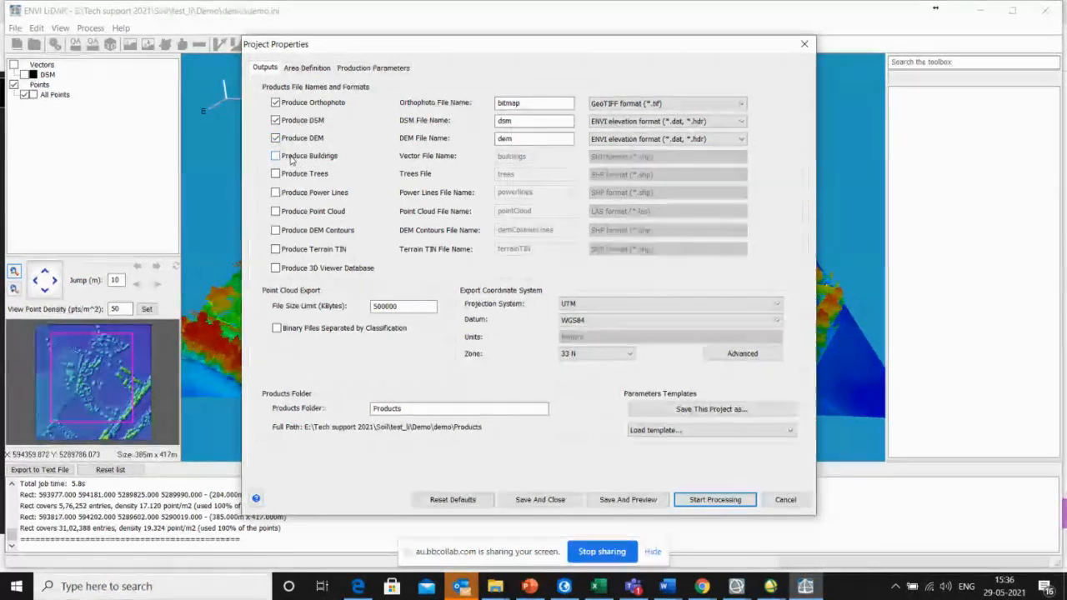
Enable the buildings, trees, power lines and point cloud outputs.
click(276, 157)
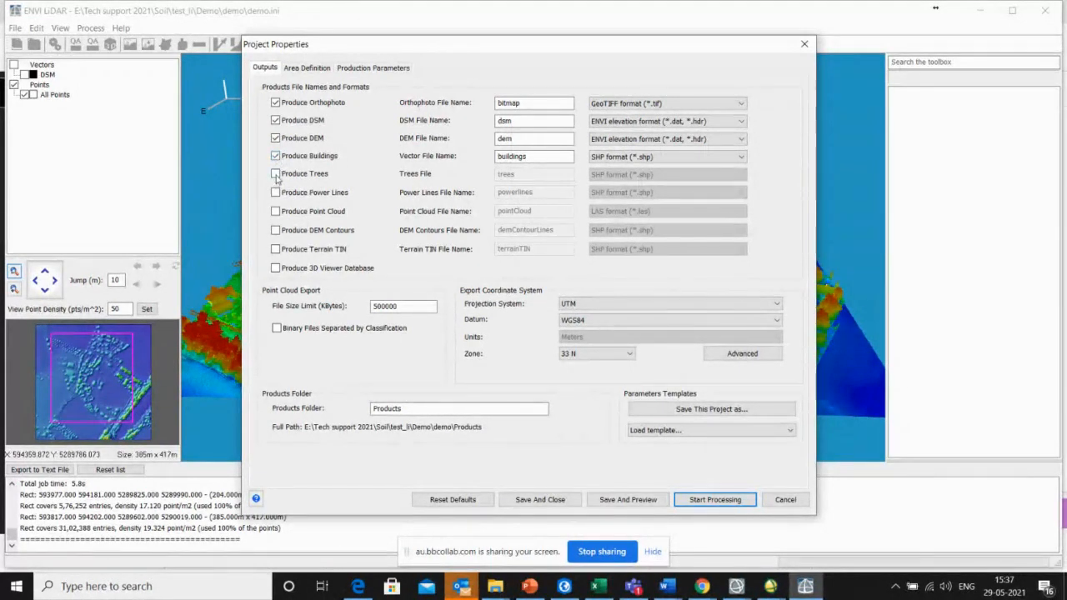
click(276, 174)
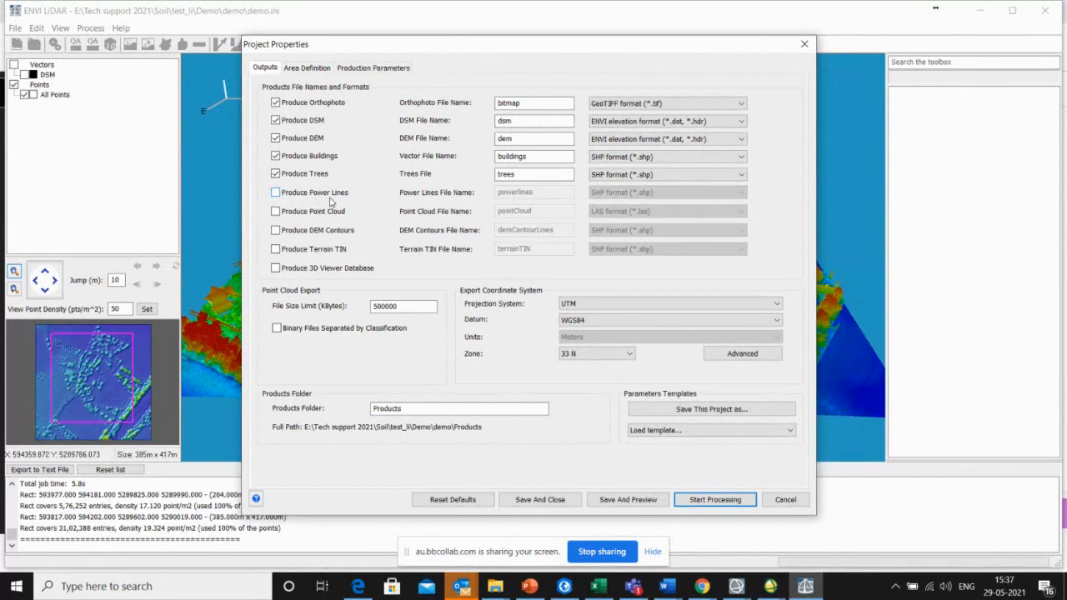
click(276, 192)
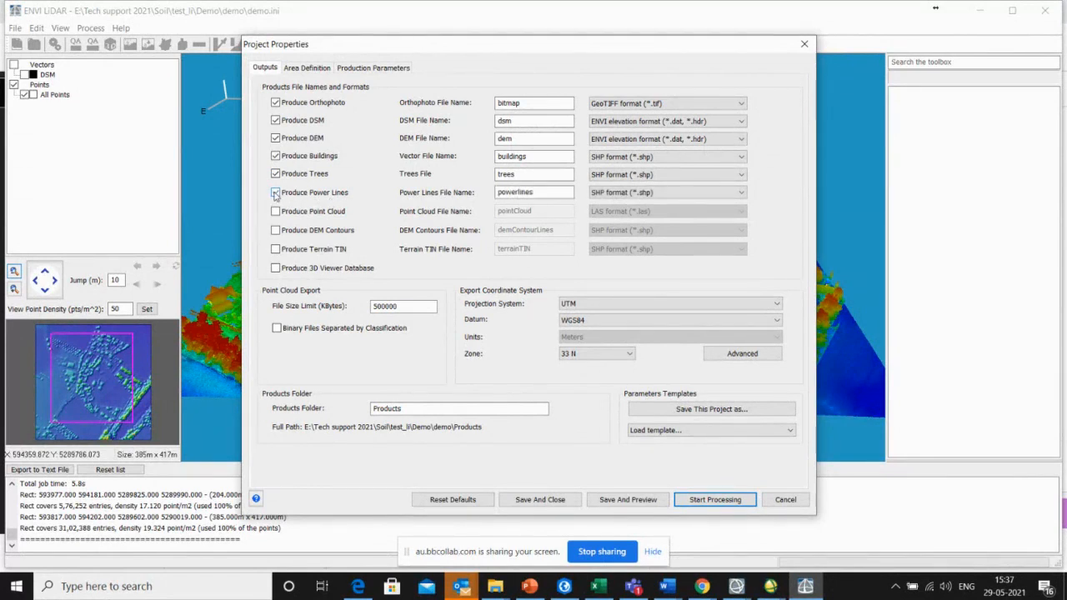
click(286, 216)
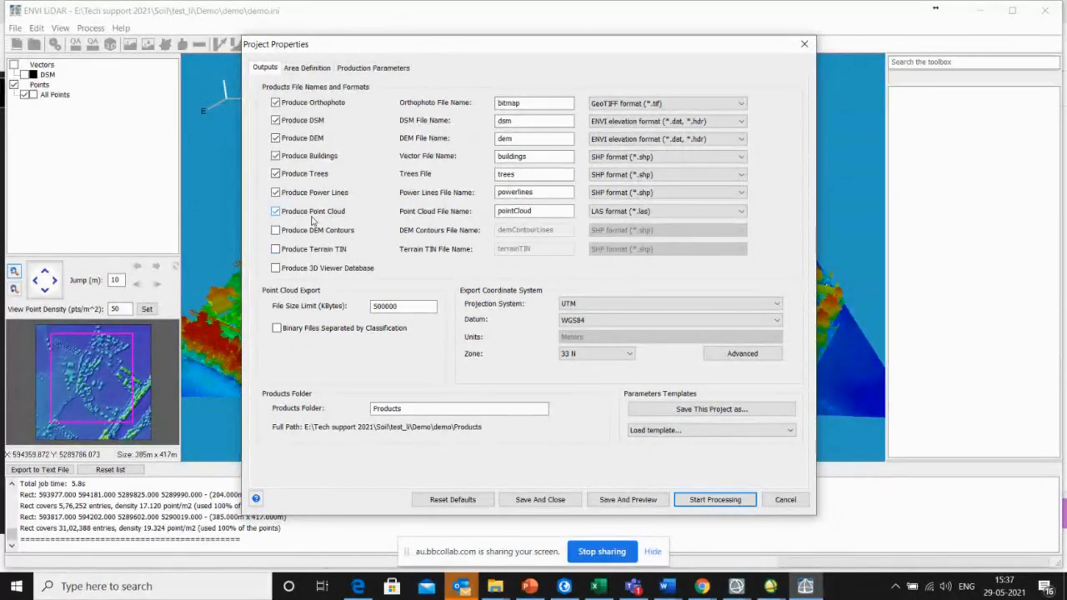
Try smaller rectangles in the area definition, then set the processing area to the full 544 m by 544 m extent.
click(308, 69)
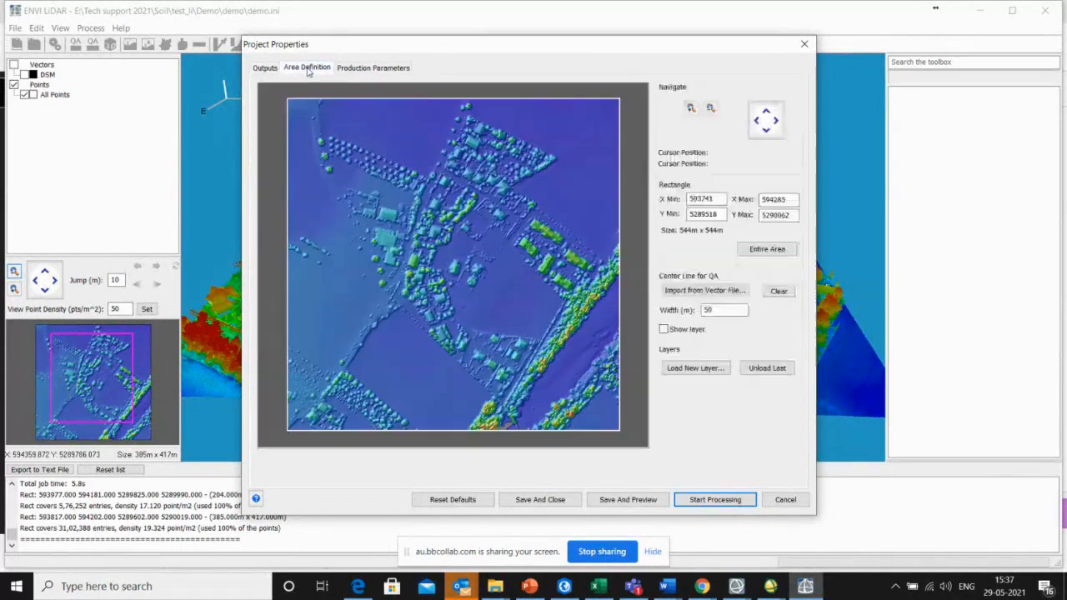
drag(390, 152, 516, 302)
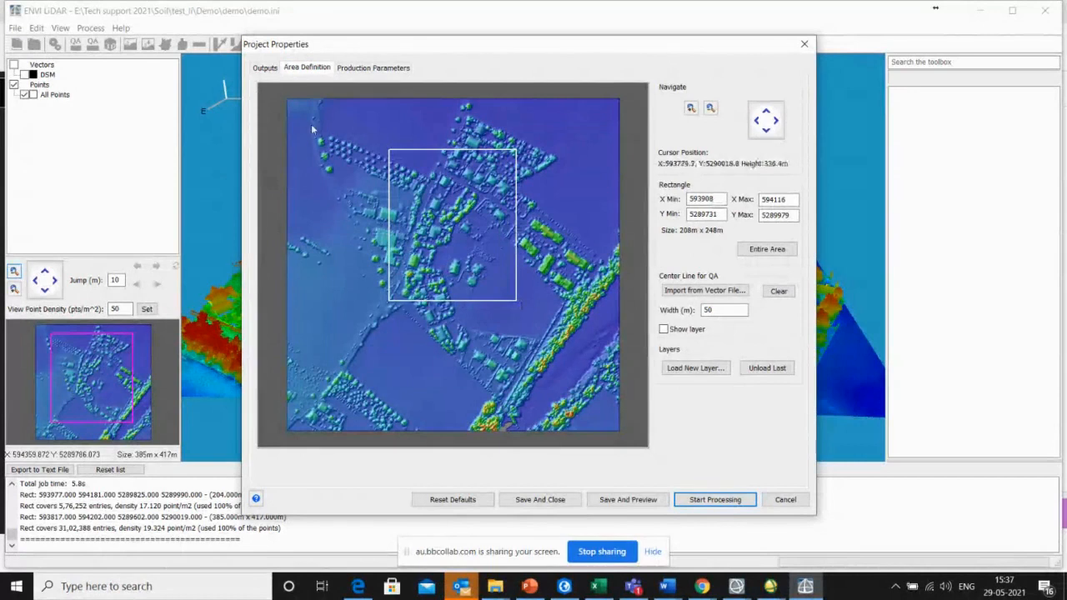
drag(315, 120, 608, 398)
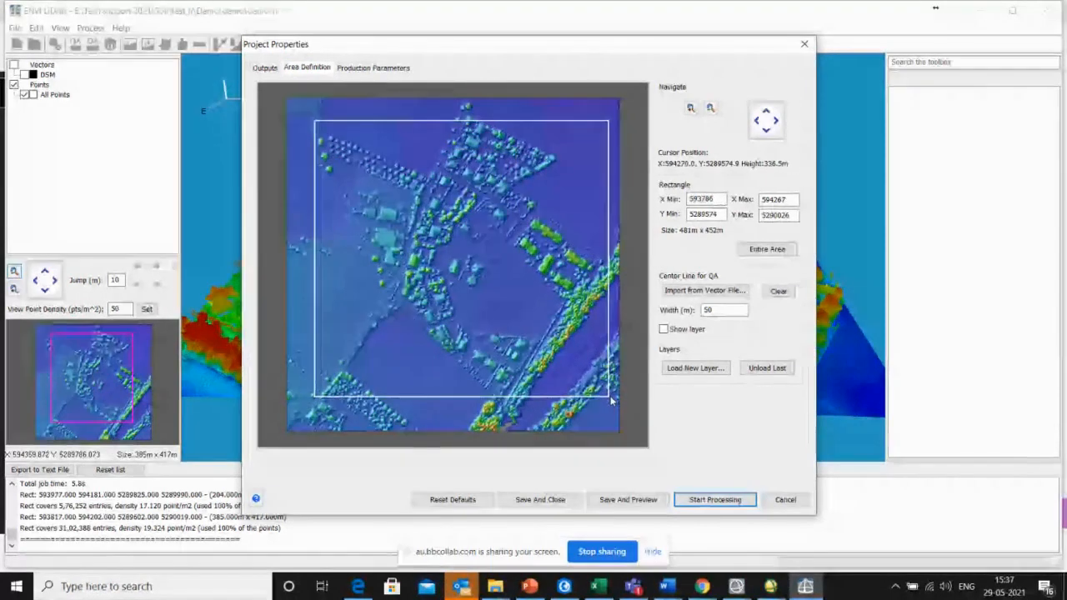
drag(271, 94, 638, 442)
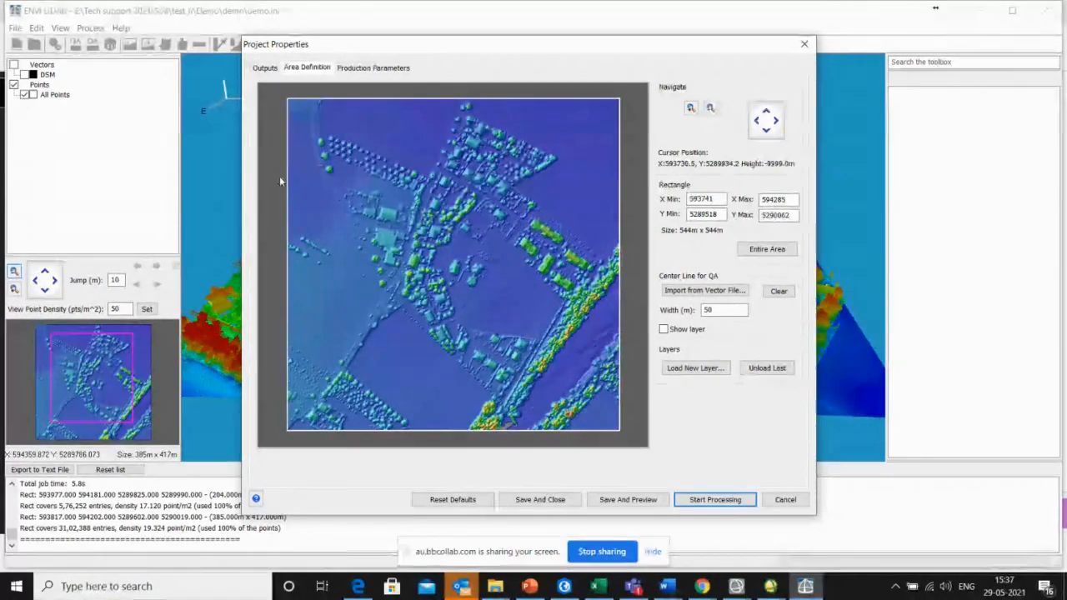
Set the orthophoto resolution to 50 cm/pixel and both the DEM and DSM grid resolutions to 50 cm in the production parameters.
click(367, 70)
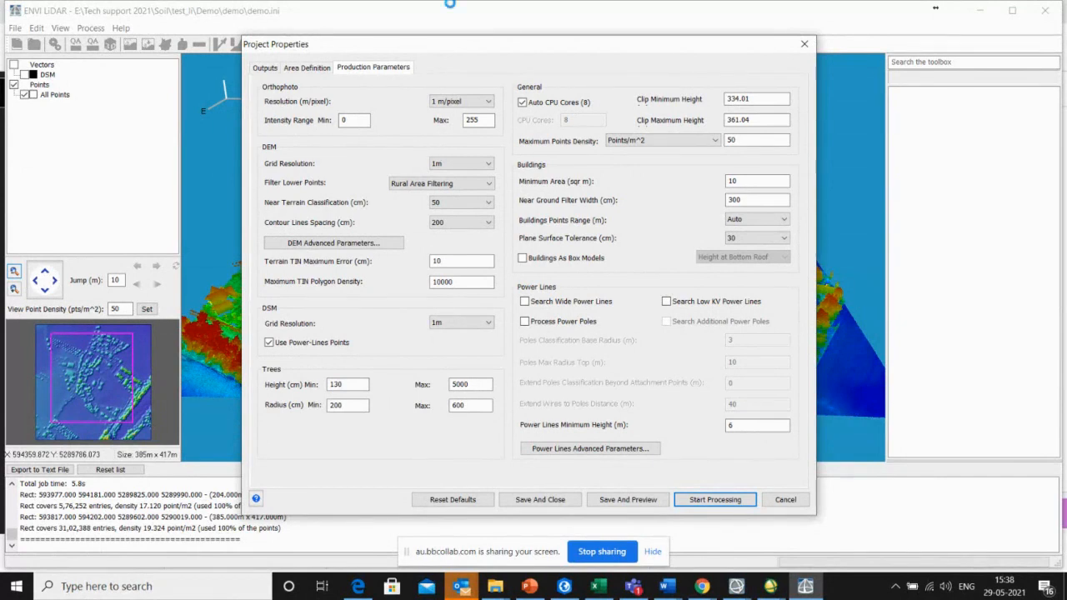
click(488, 102)
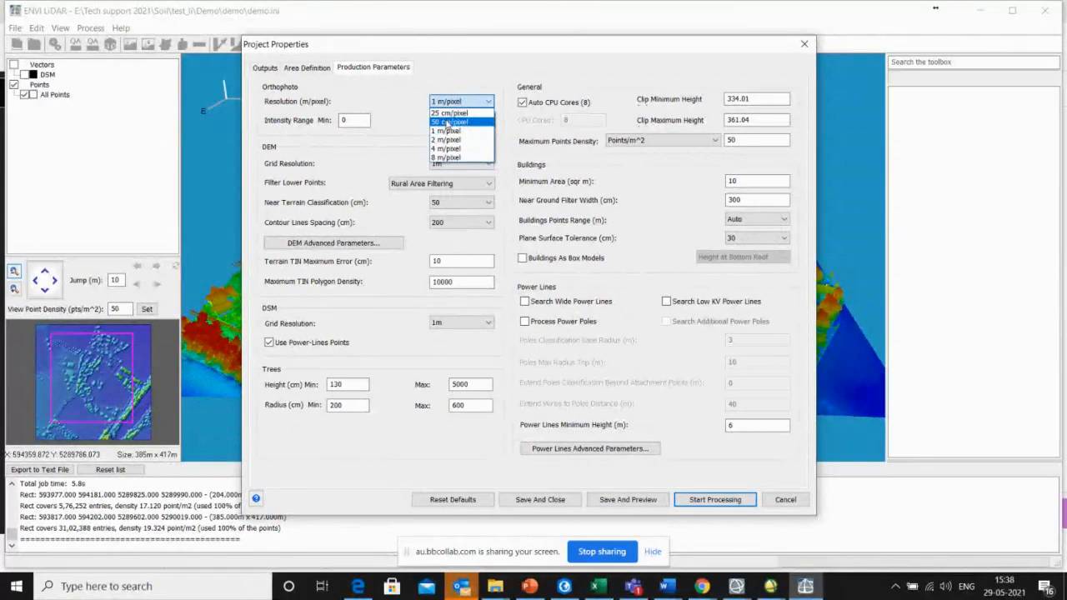
click(453, 122)
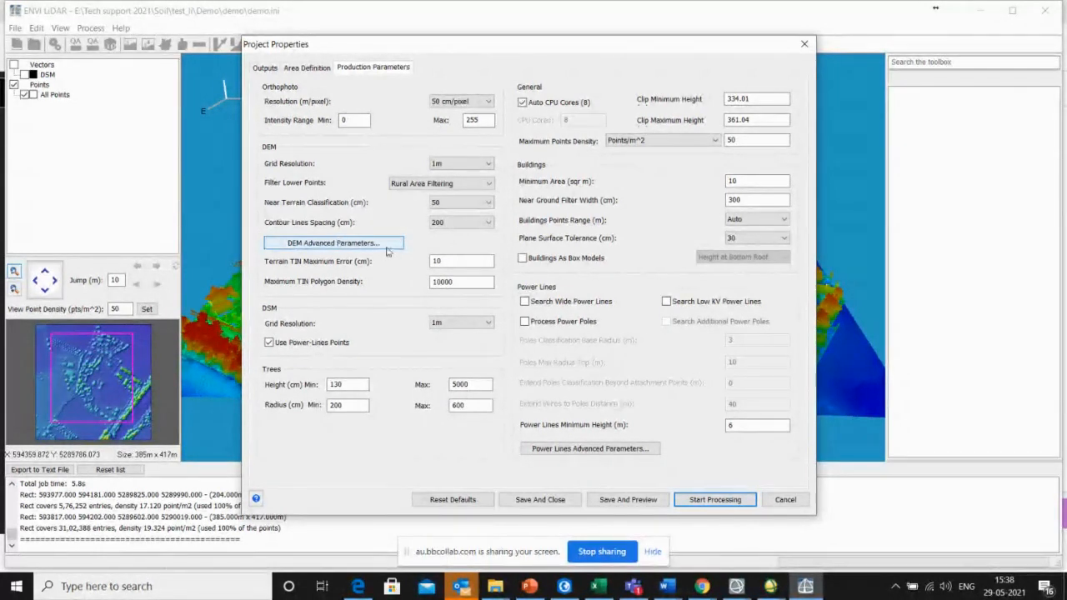
click(489, 164)
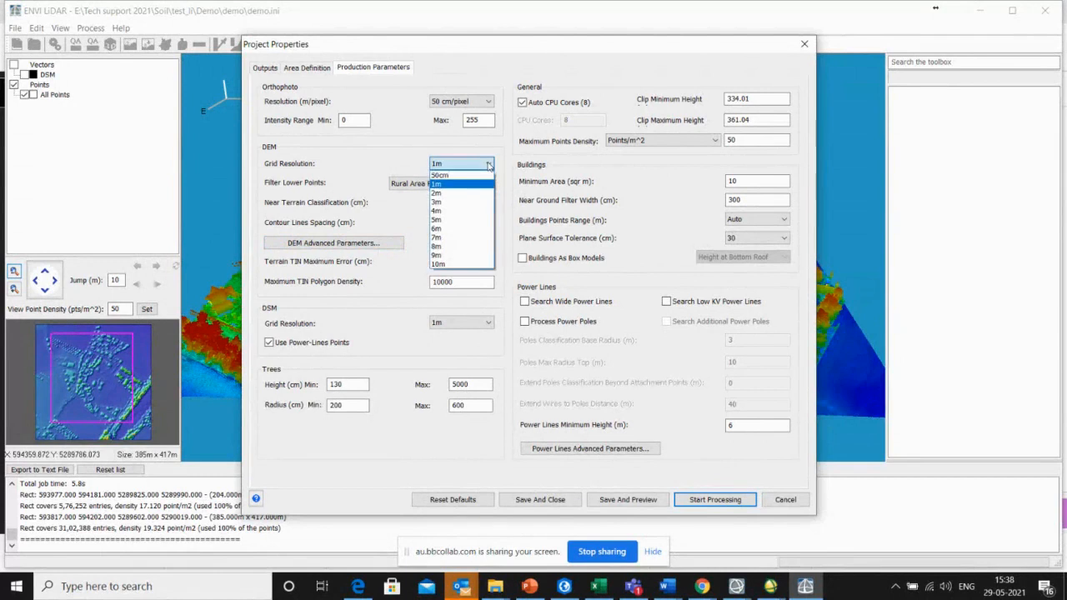
click(440, 175)
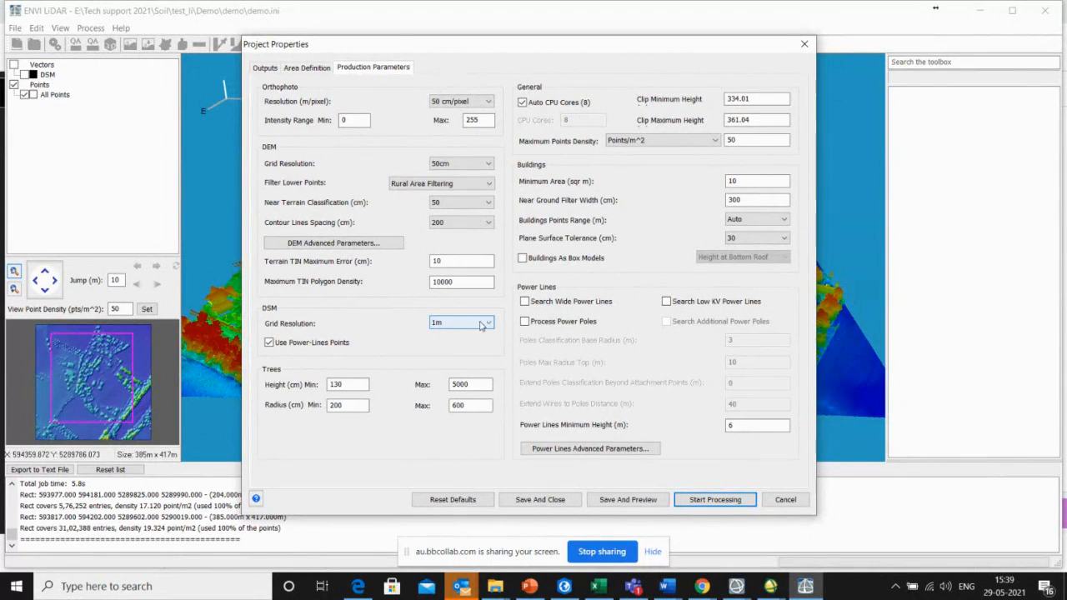
click(477, 324)
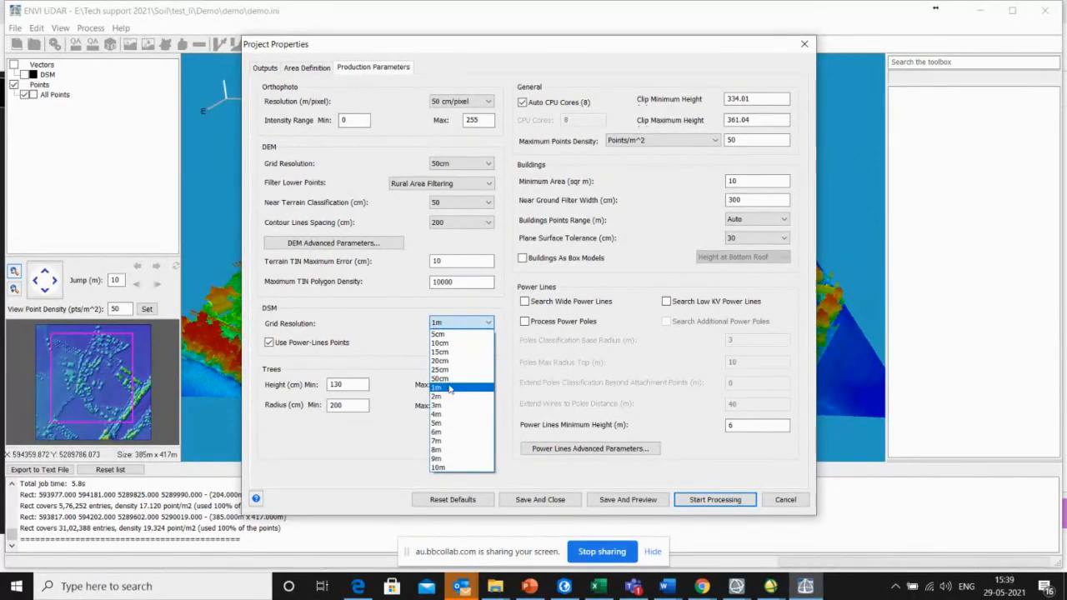
click(449, 379)
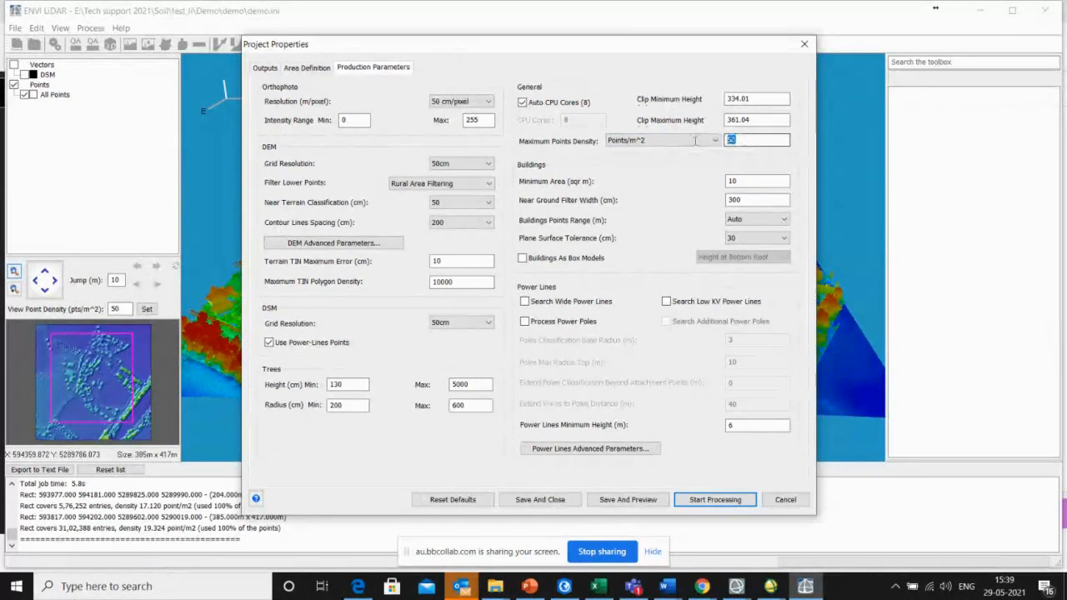
Set the maximum points density to 30 points/m^2 and start processing the data.
double_click(742, 141)
text(30)
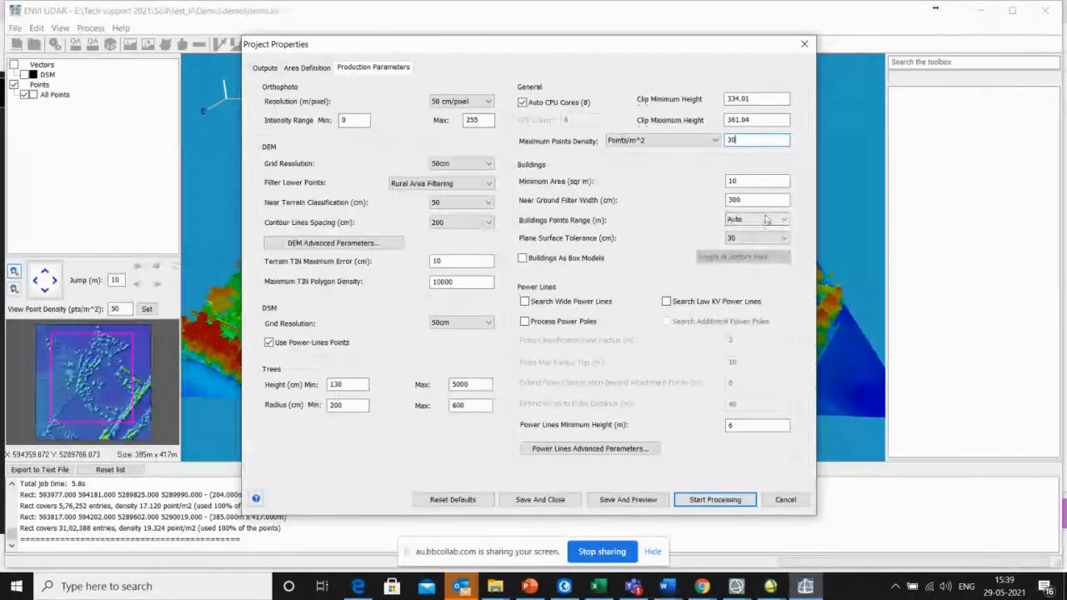
click(465, 205)
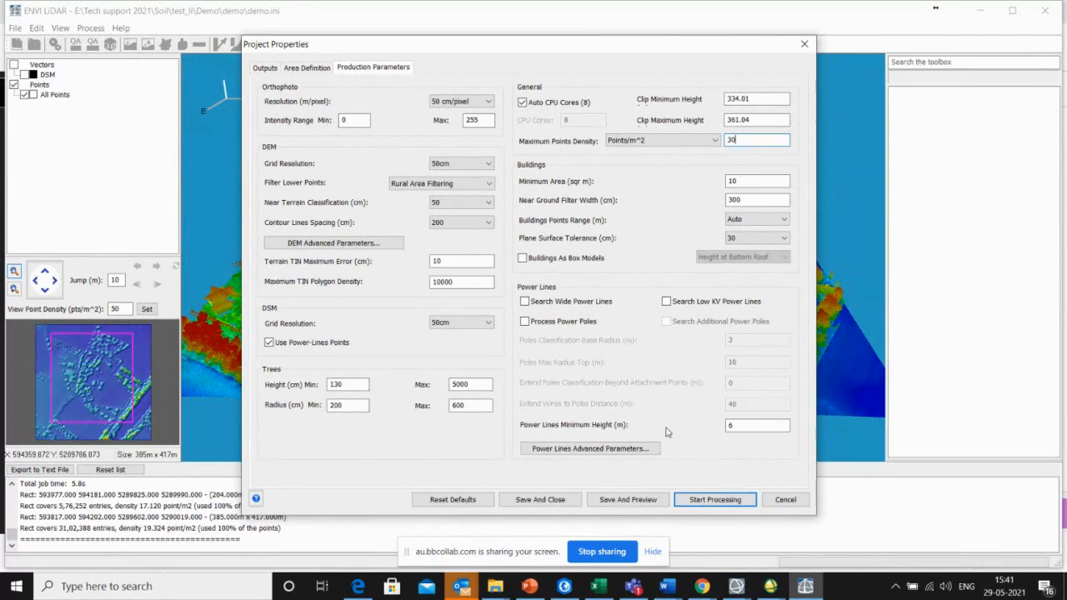
click(708, 500)
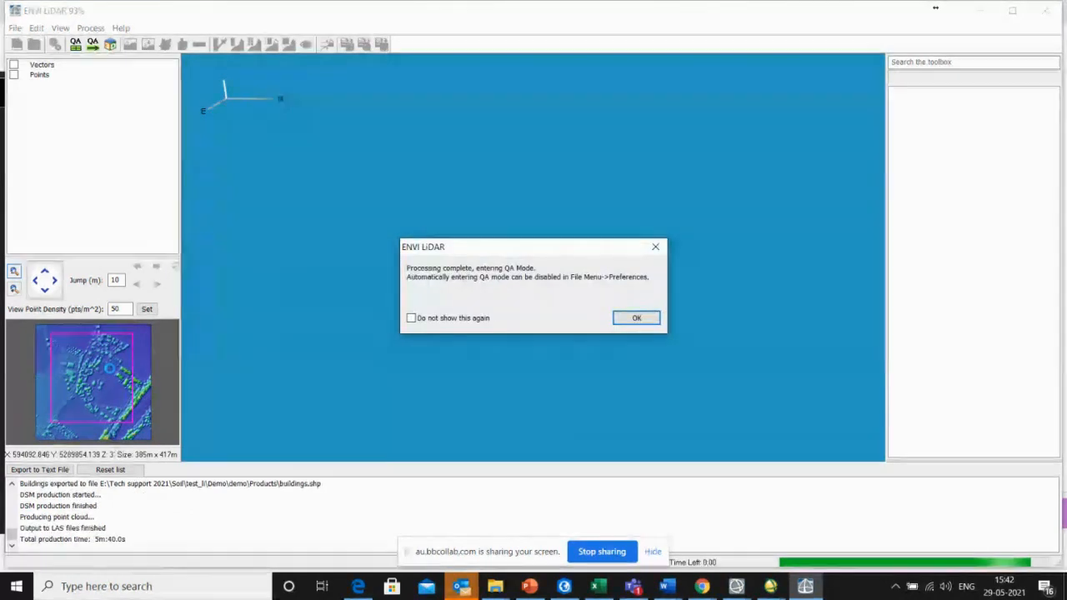
Enter QA mode and examine the classified terrain, trees and buildings in the point cloud from different angles.
click(638, 320)
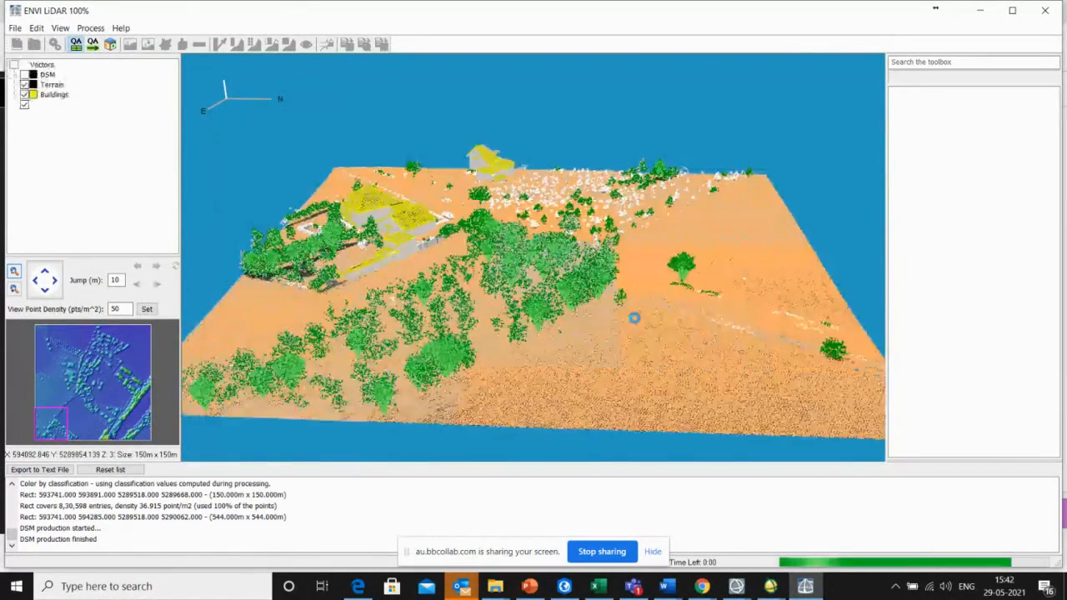
drag(523, 264, 608, 316)
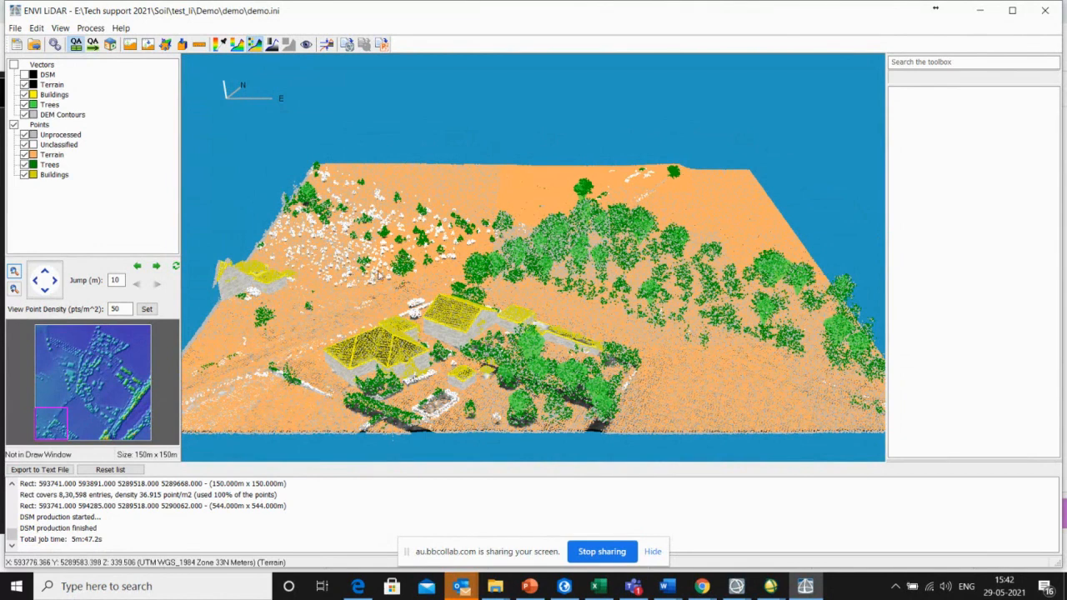
mouse_move(491, 282)
mouse_down()
mouse_move(546, 268)
mouse_move(469, 275)
mouse_move(481, 287)
mouse_move(480, 277)
mouse_up()
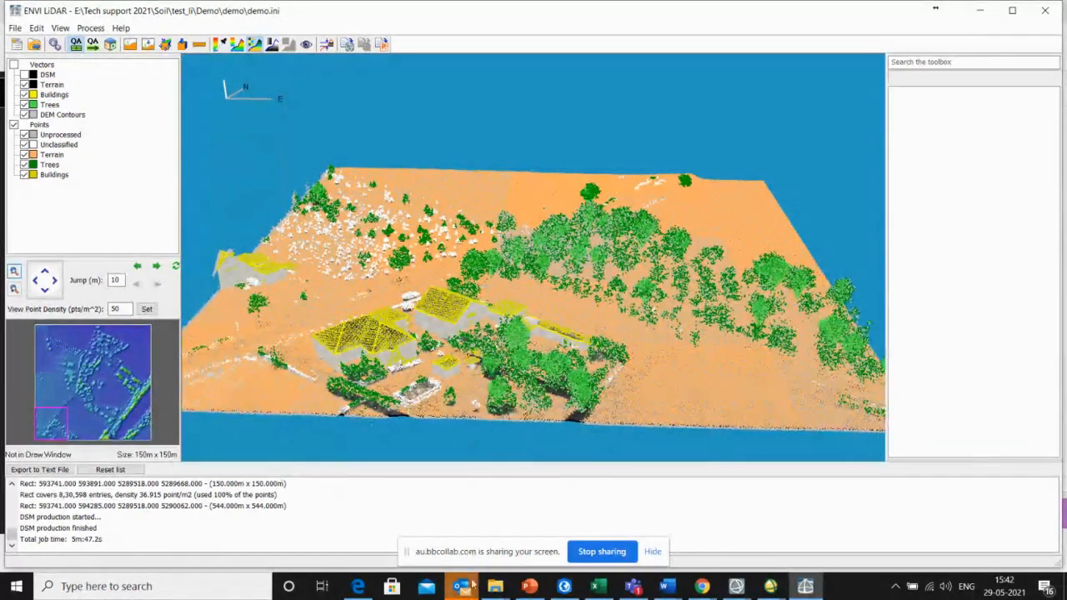
Switch to File Explorer, view the output files in test_li\Demo\demo\Products, and return to ENVI LiDAR.
mouse_move(495, 586)
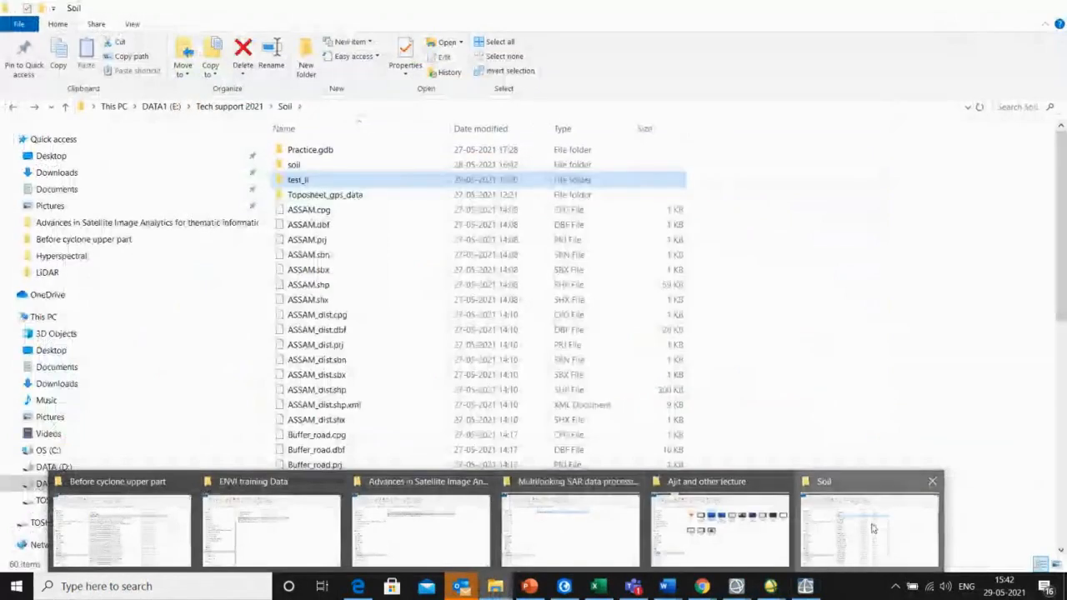
click(873, 529)
double_click(300, 180)
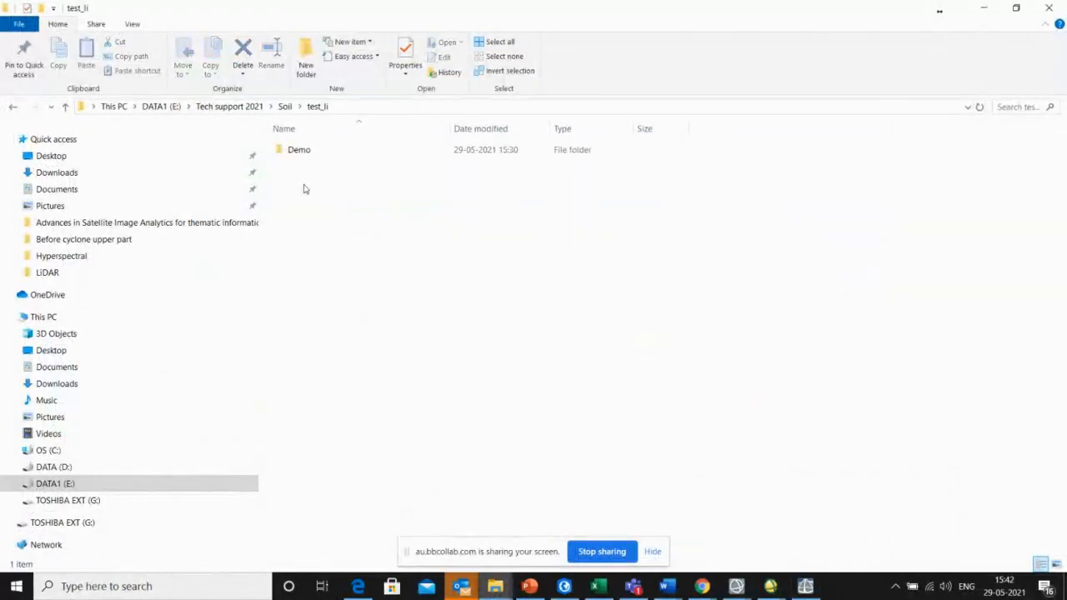
double_click(303, 152)
double_click(305, 152)
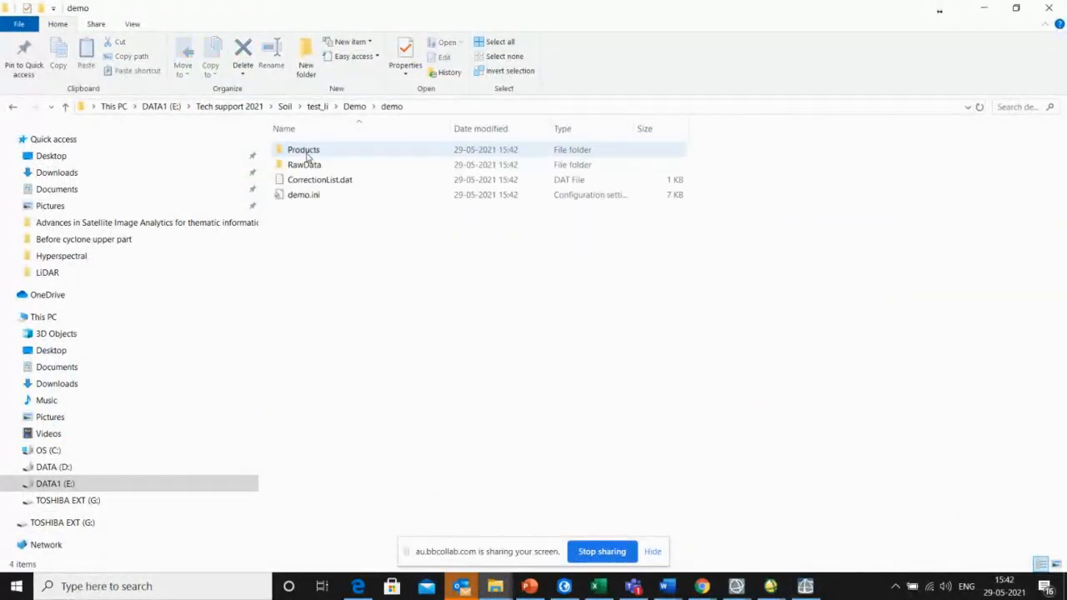
double_click(310, 155)
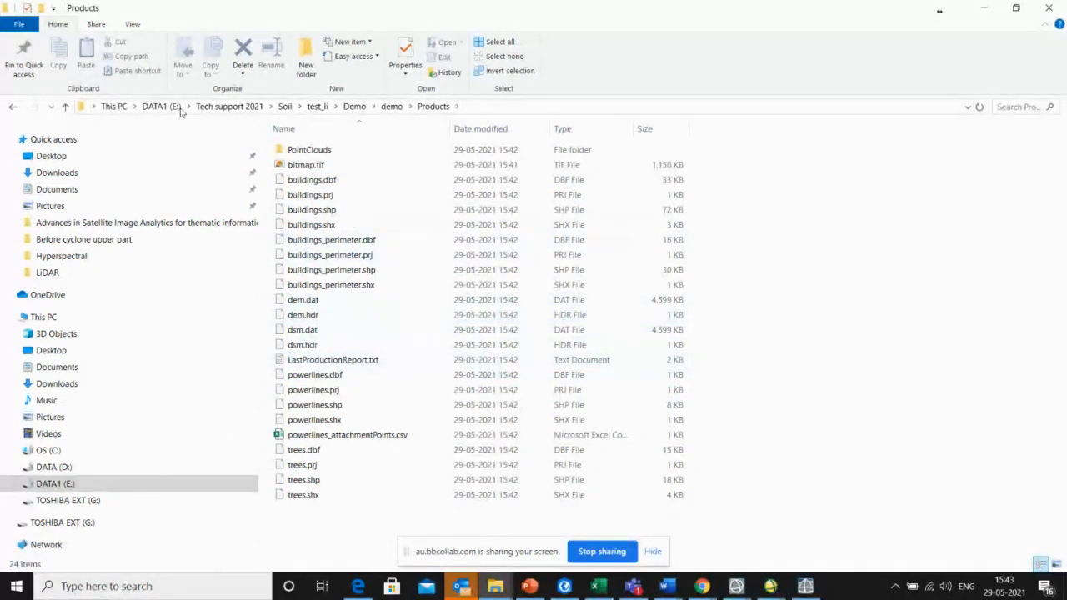
click(983, 10)
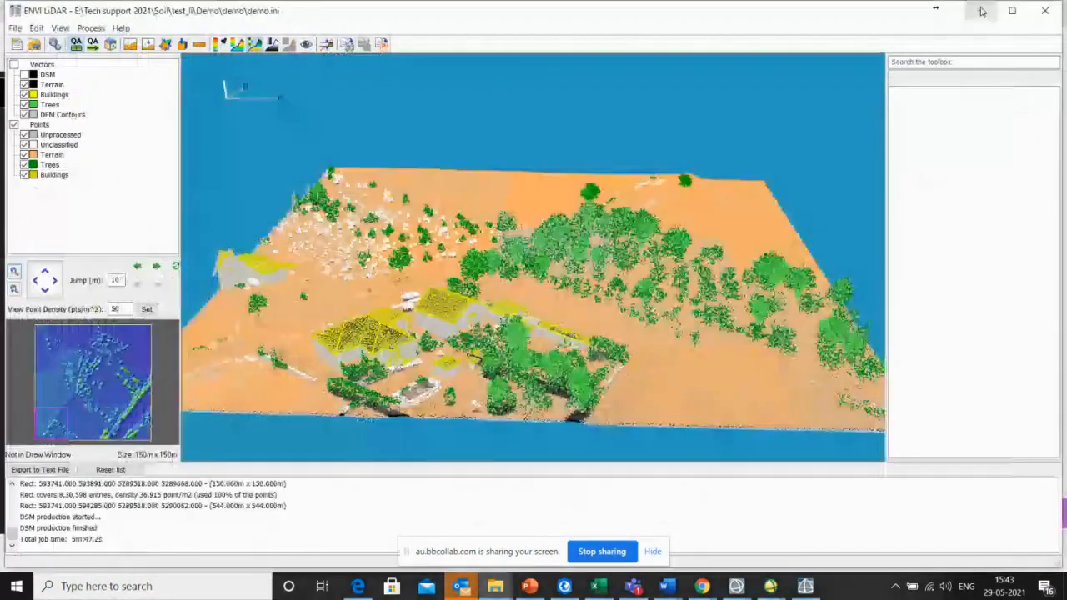
Launch the 3D Viewer for the processed data, agreeing to turn processing on, and maximize the viewer window.
scroll(506, 312, up, 2)
drag(505, 312, 508, 287)
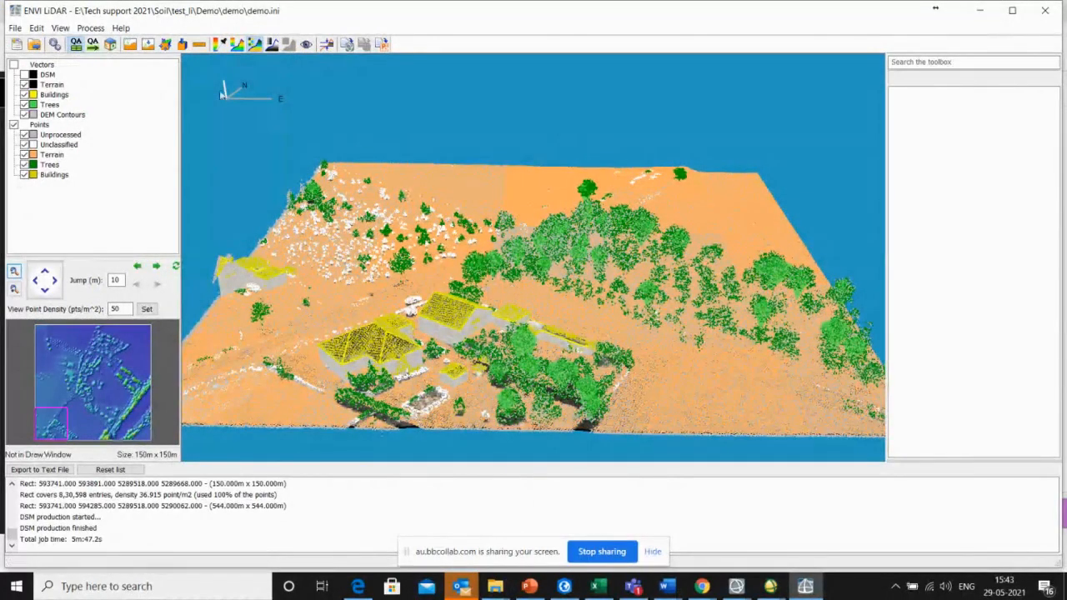
click(111, 46)
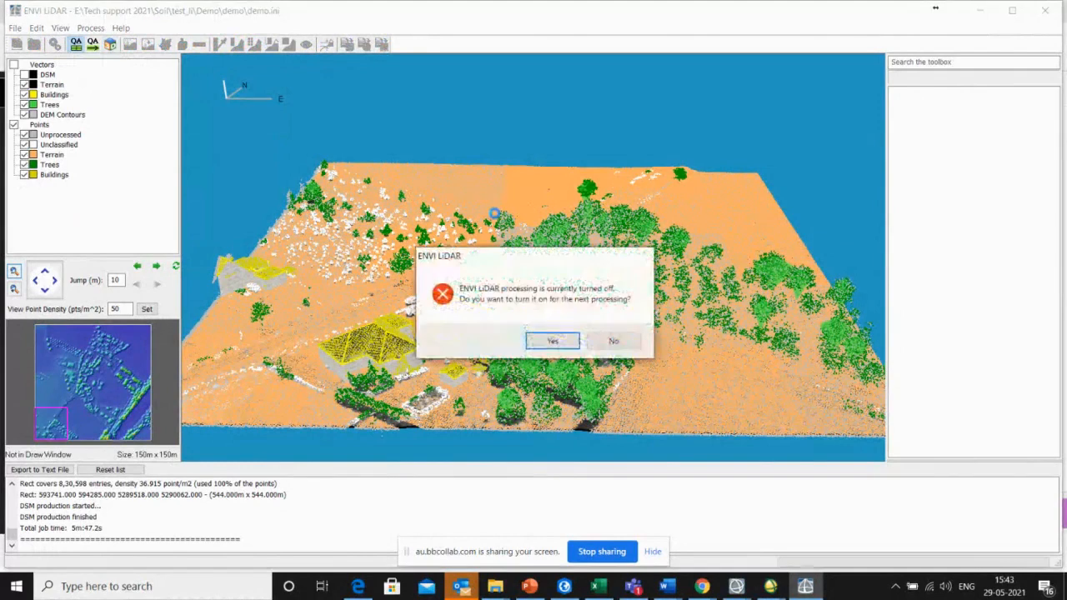
click(553, 342)
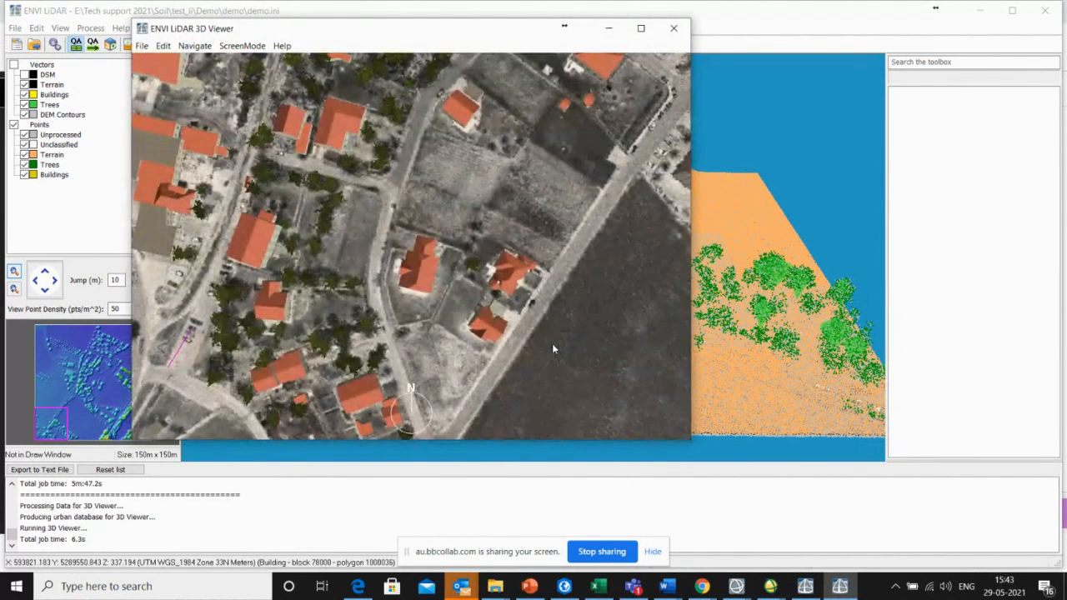
click(640, 30)
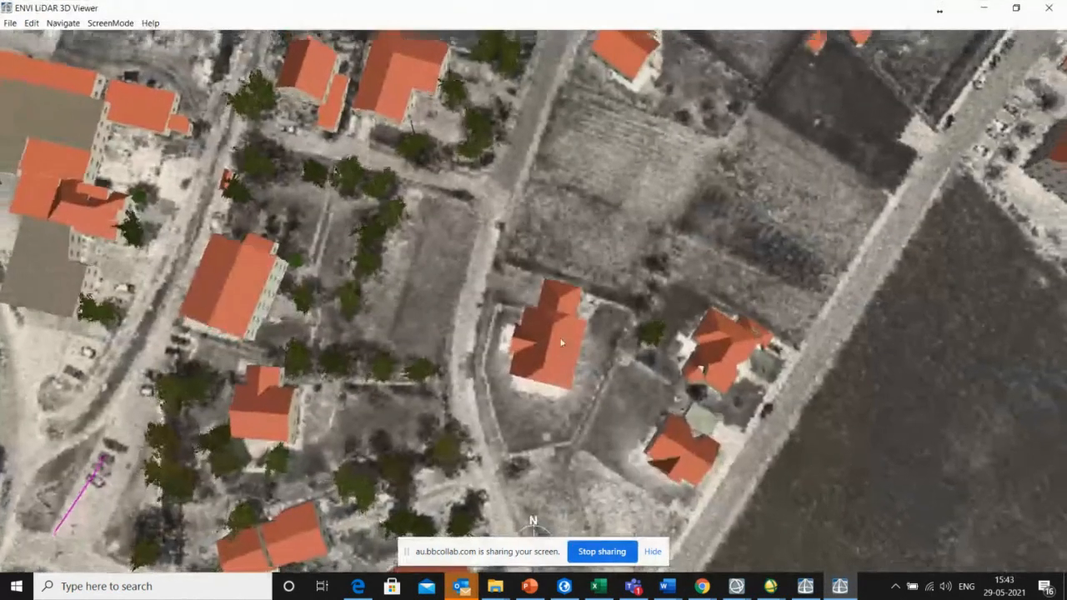
Examine the 3D model of buildings, trees and power lines from oblique and more distant viewpoints.
drag(567, 325, 796, 346)
scroll(561, 280, down, 2)
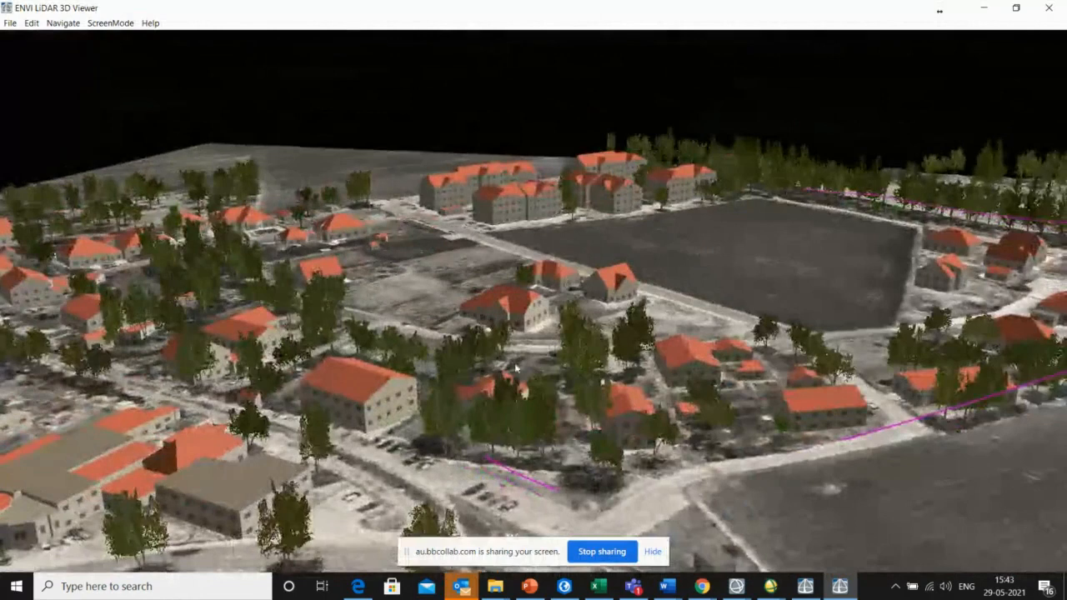
drag(516, 367, 583, 389)
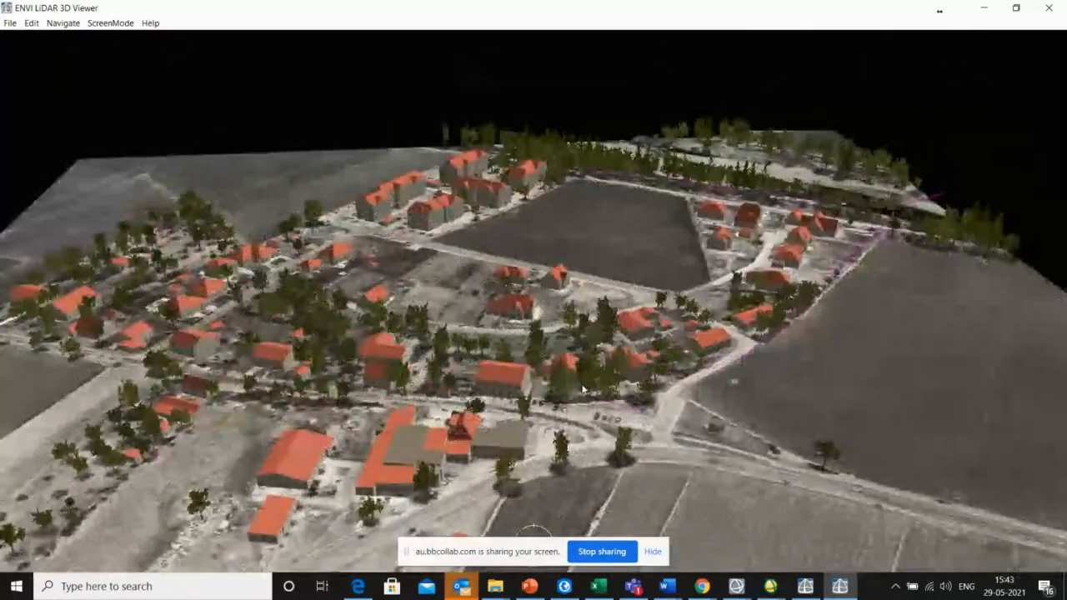
scroll(405, 388, down, 1)
scroll(405, 388, up, 1)
drag(404, 388, 497, 416)
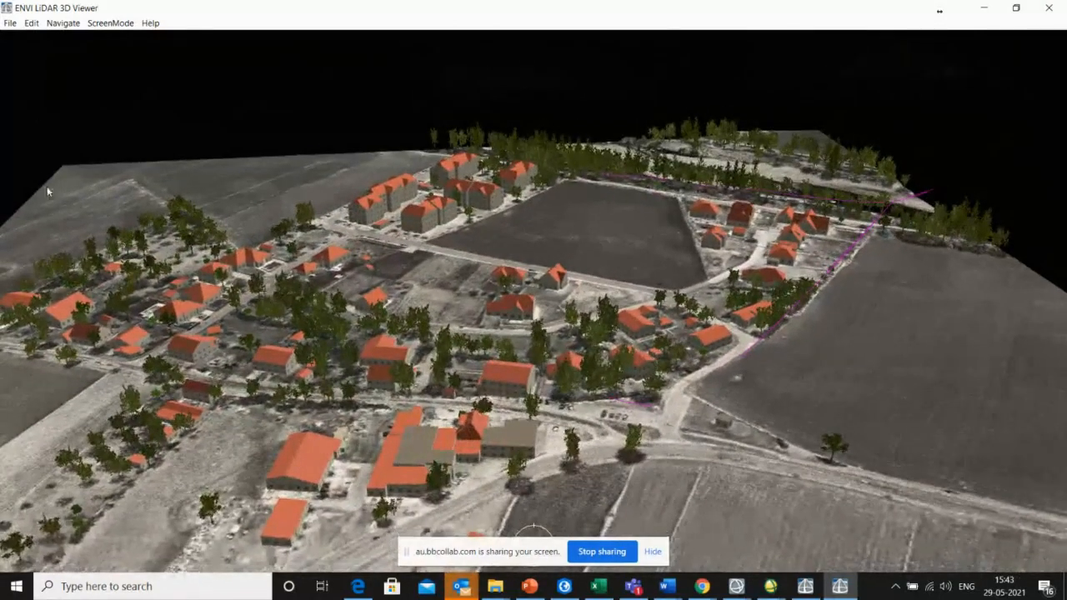
Record a navigation route while flying over the houses and fields in the 3D model, and stop the recording.
click(62, 23)
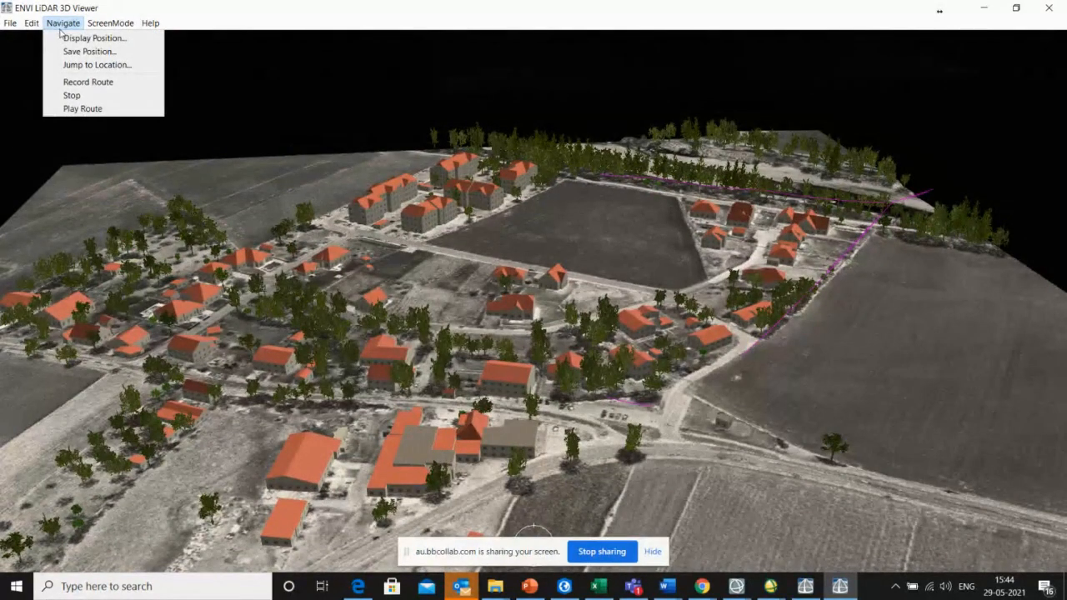
click(91, 82)
drag(341, 342, 959, 350)
scroll(481, 395, up, 5)
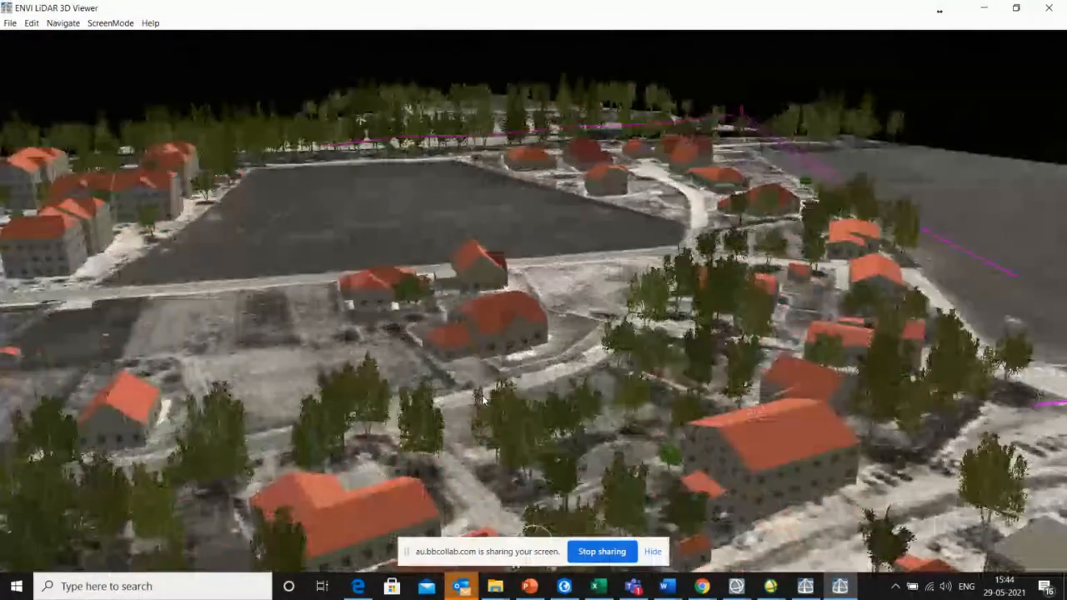
drag(482, 397, 207, 370)
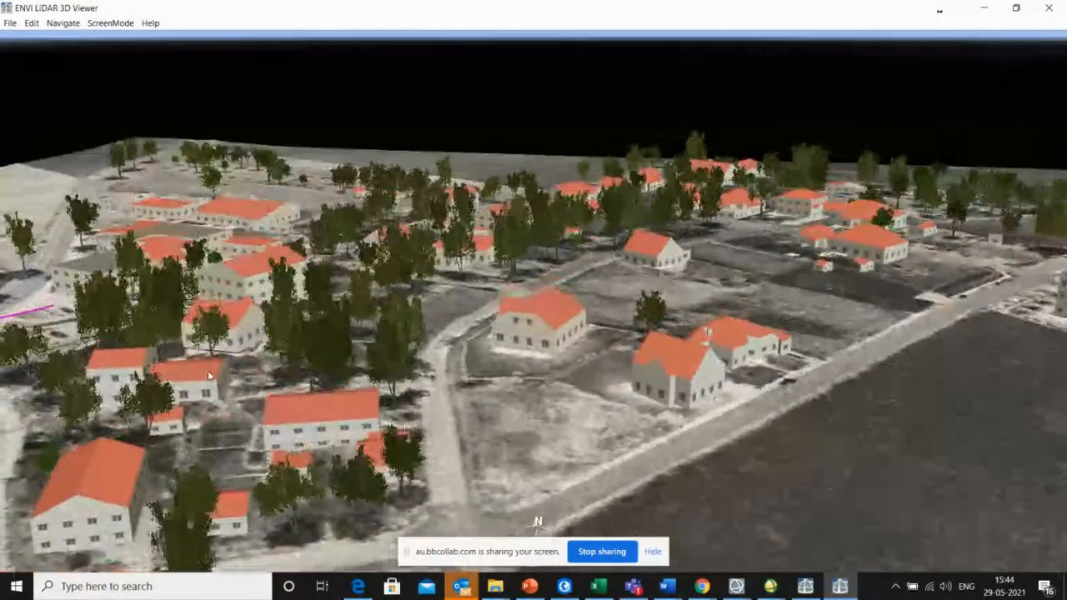
click(62, 23)
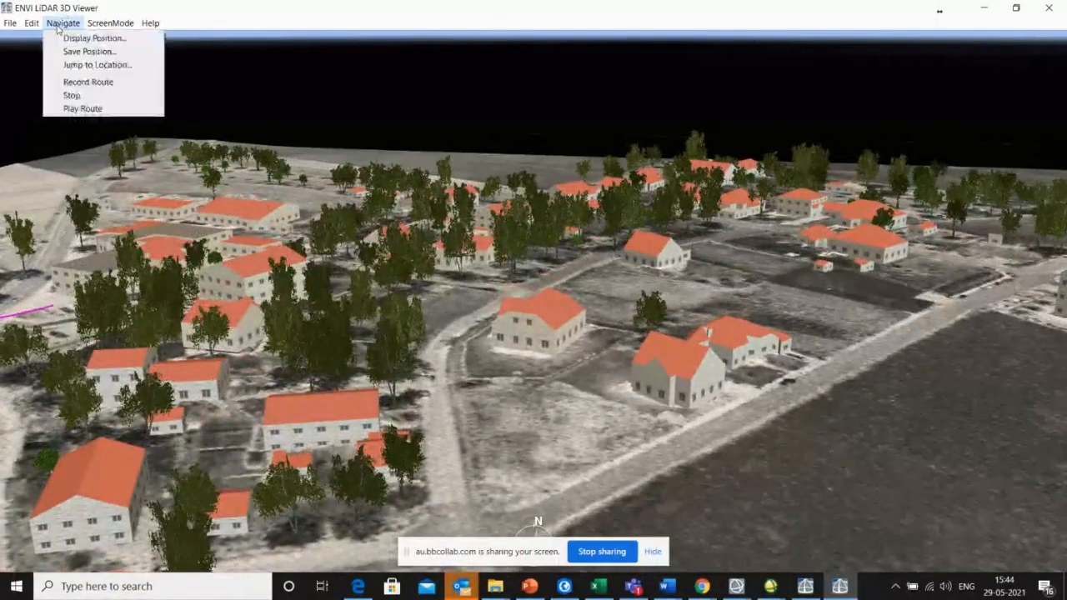
click(70, 97)
Play back the recorded navigation route over the 3D model, stop the playback, and view the scene from another angle.
drag(572, 386, 494, 385)
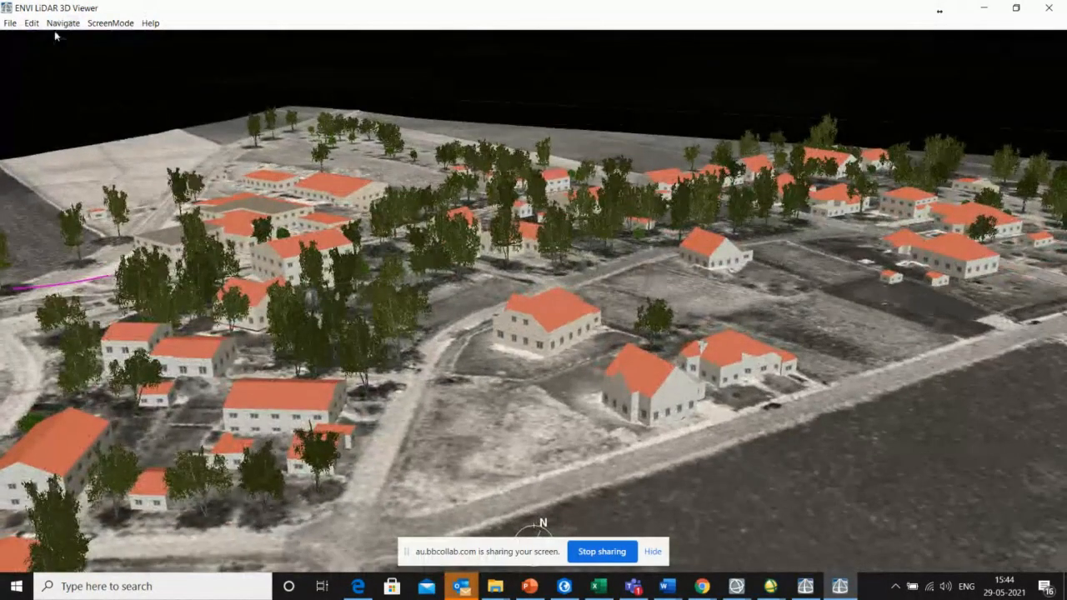
click(57, 25)
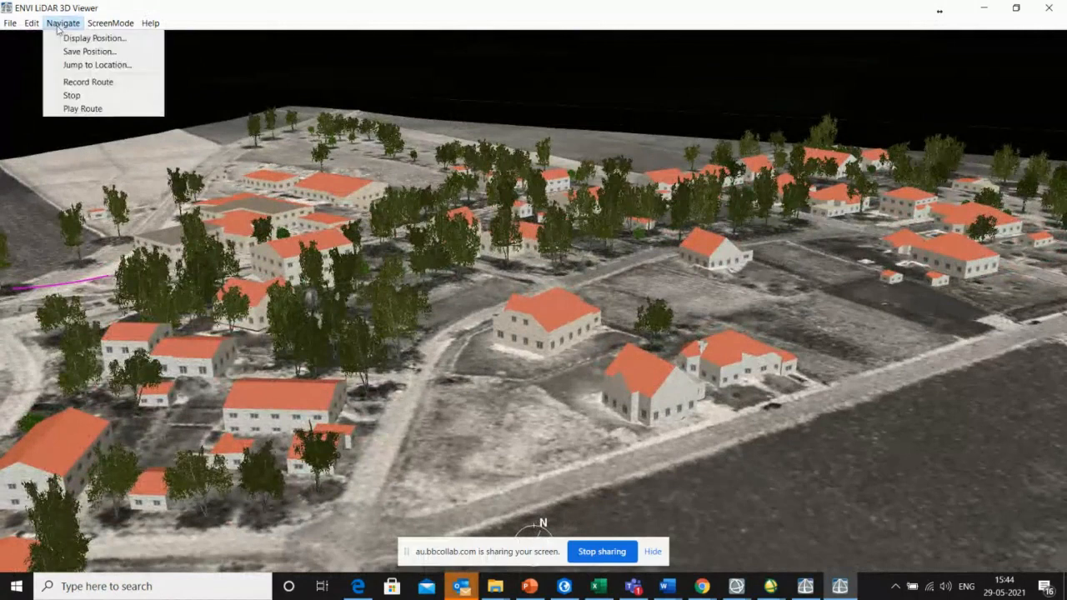
click(83, 110)
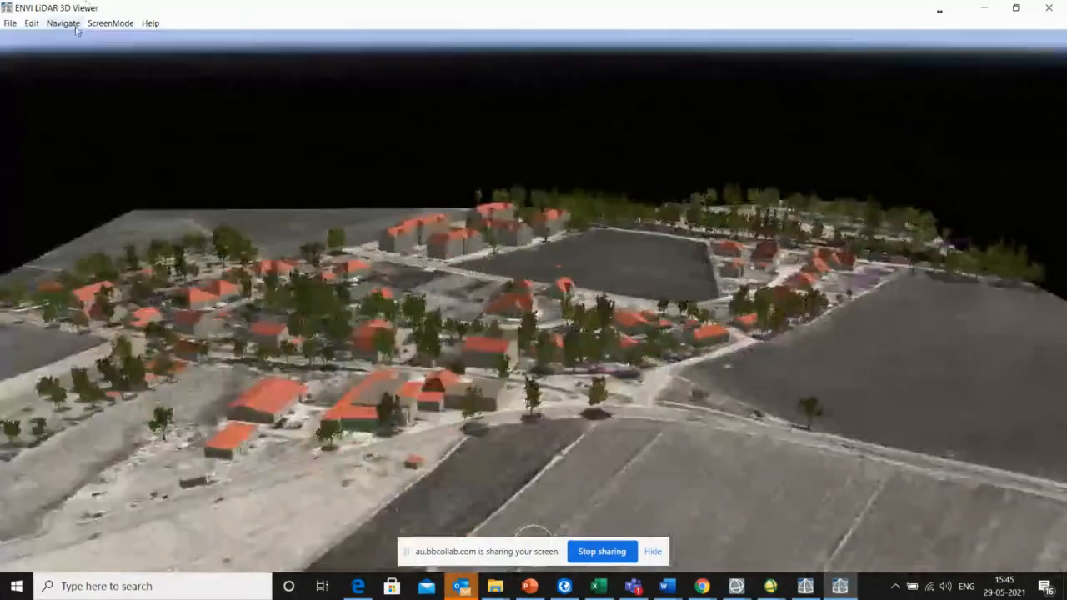
click(63, 23)
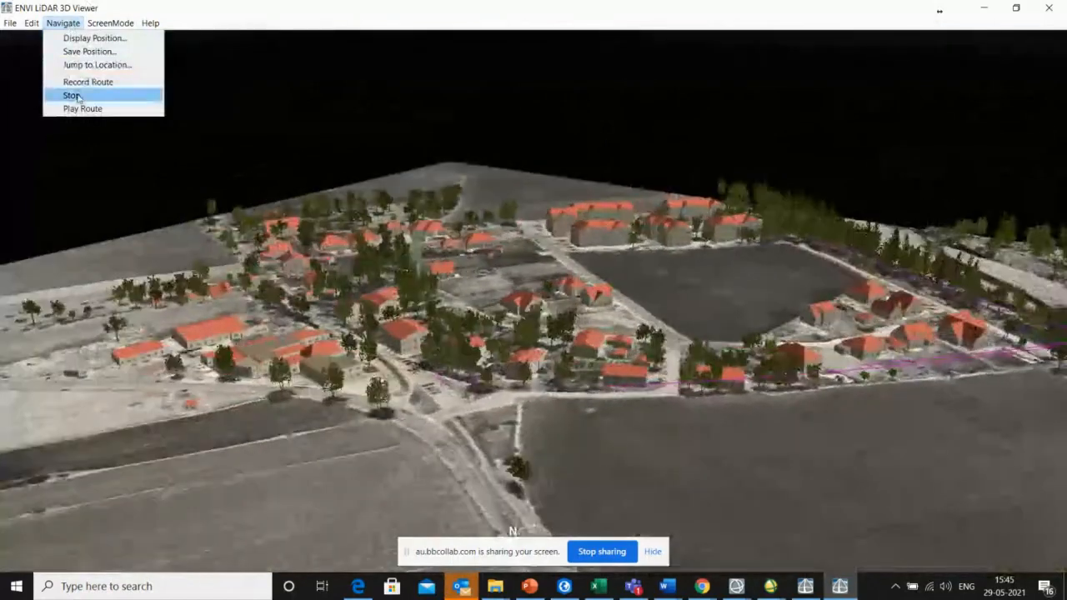
click(72, 95)
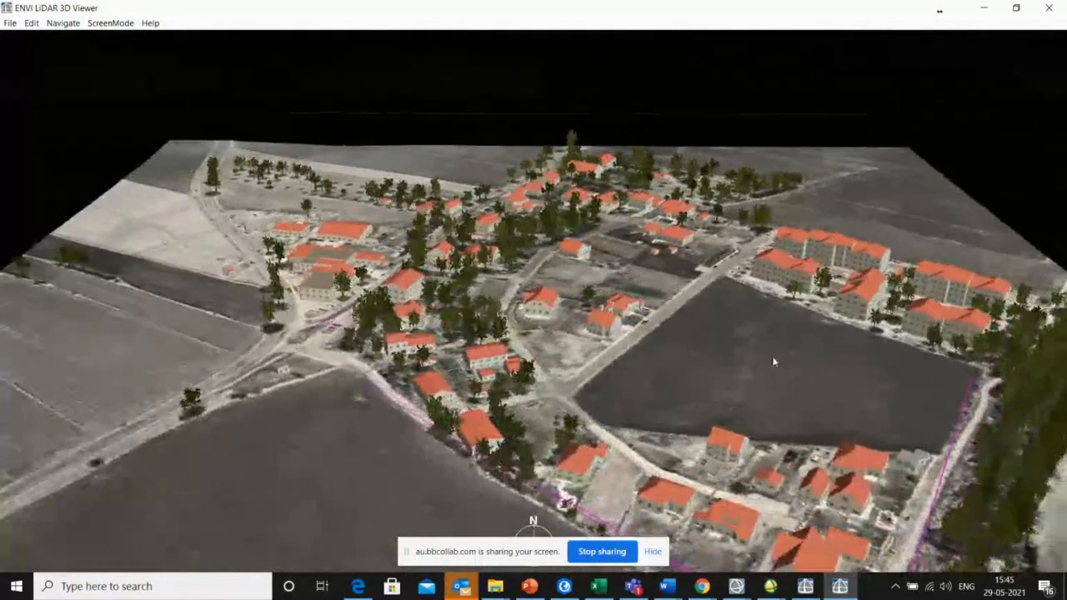
drag(774, 362, 695, 365)
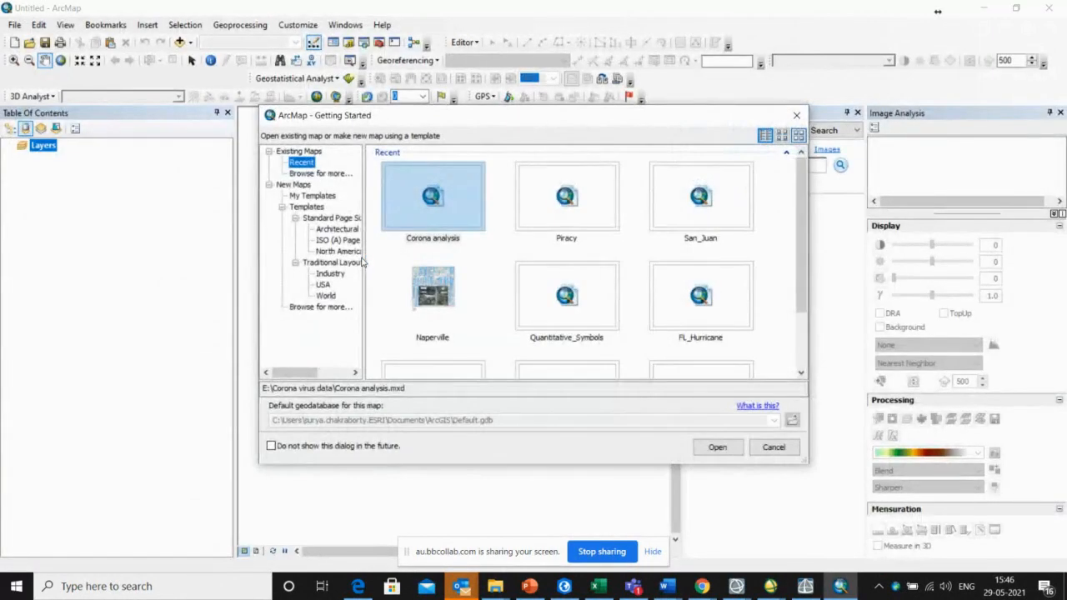
Switch to ArcMap with a blank map and browse for data to add in E:\Tech support 2021\Soil\test_li\Demo\demo\Products.
click(798, 115)
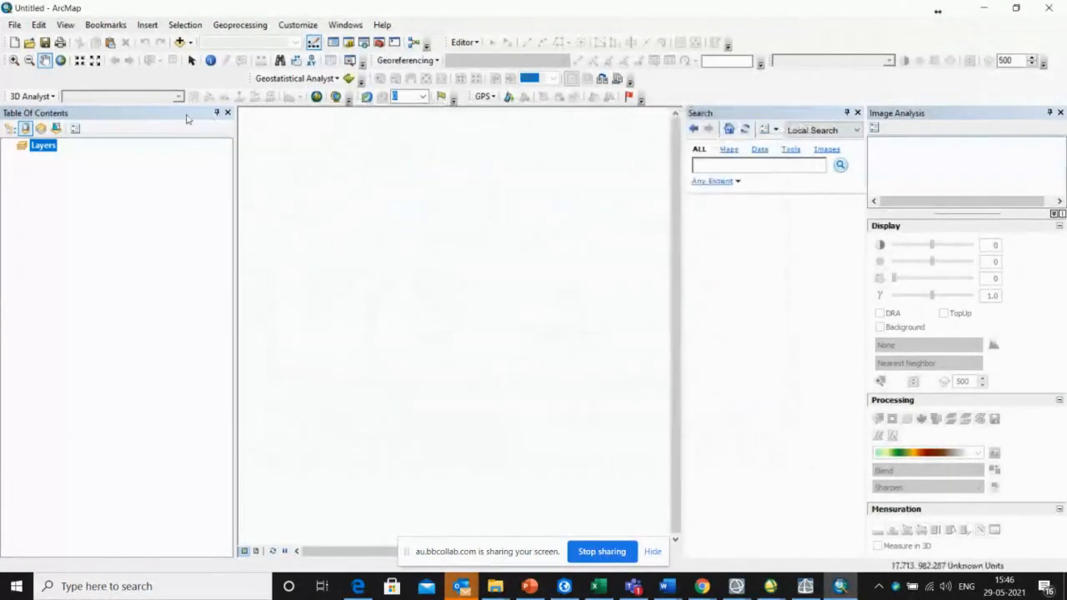
click(179, 42)
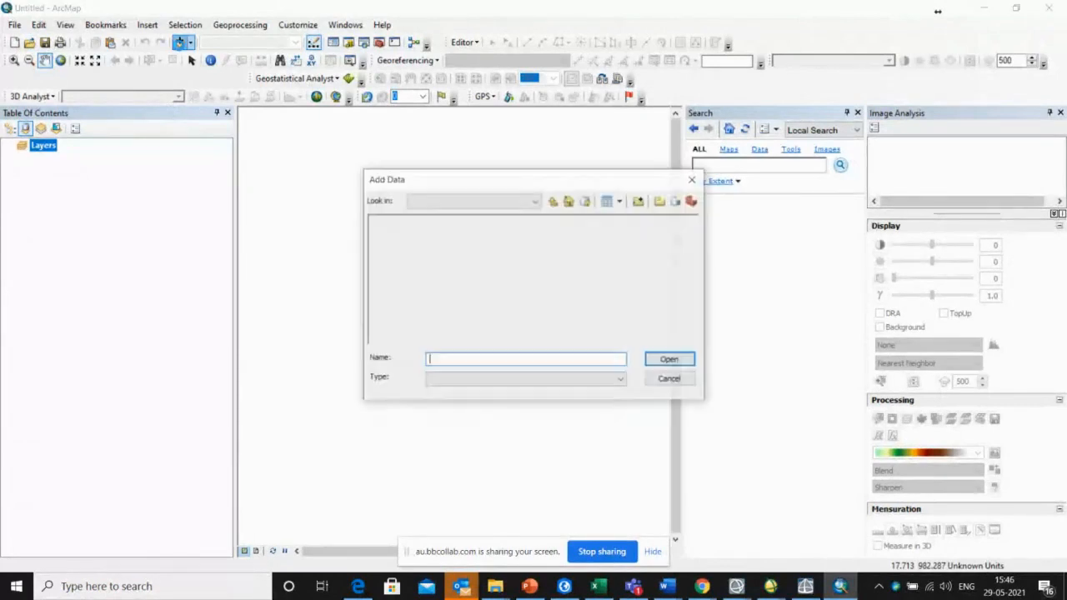
drag(467, 185, 403, 139)
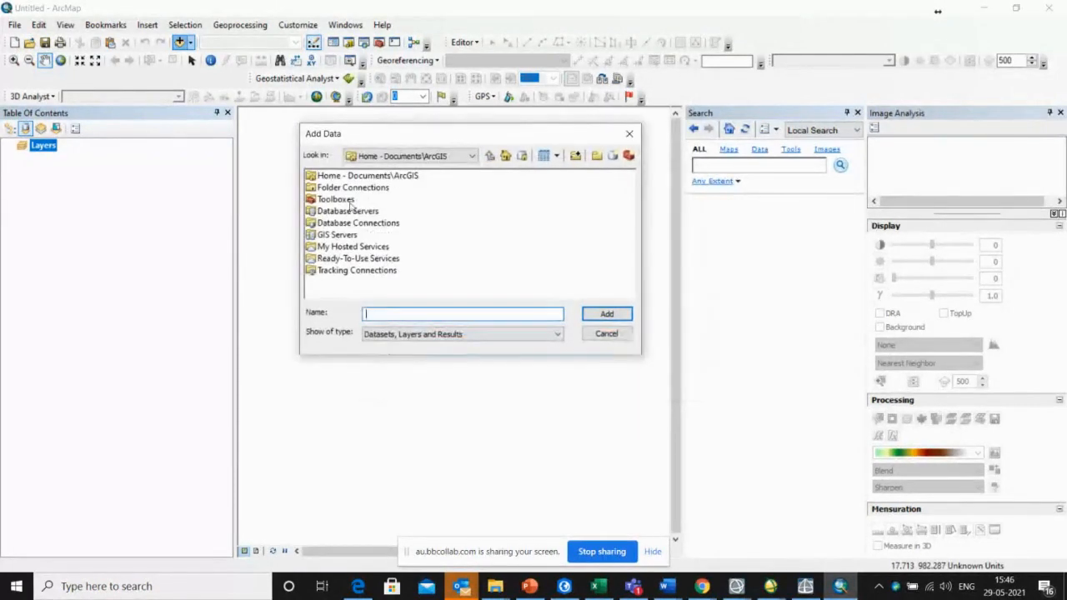
click(409, 156)
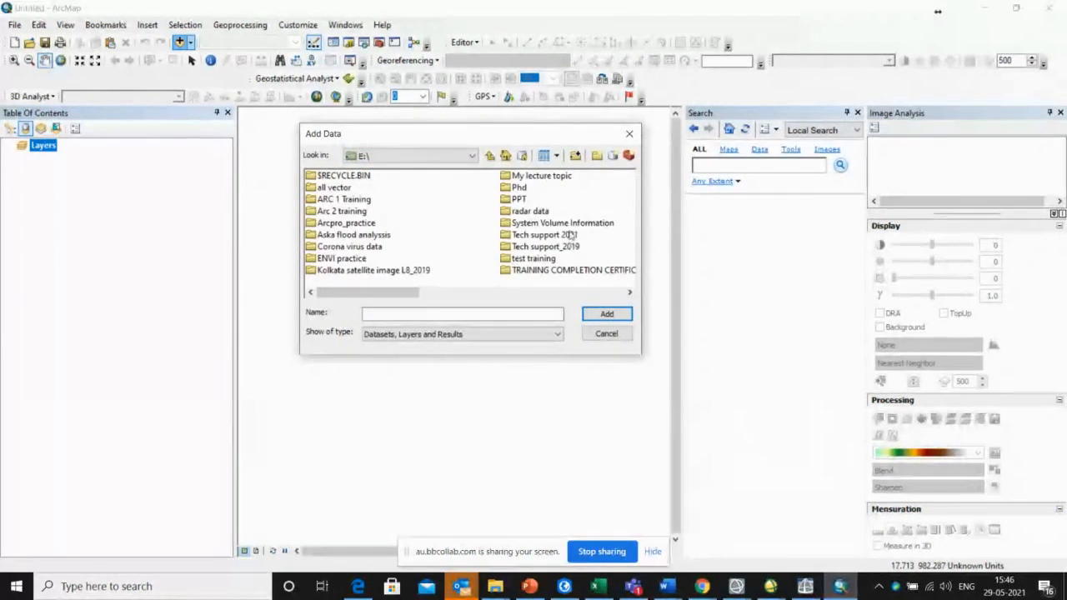
double_click(570, 236)
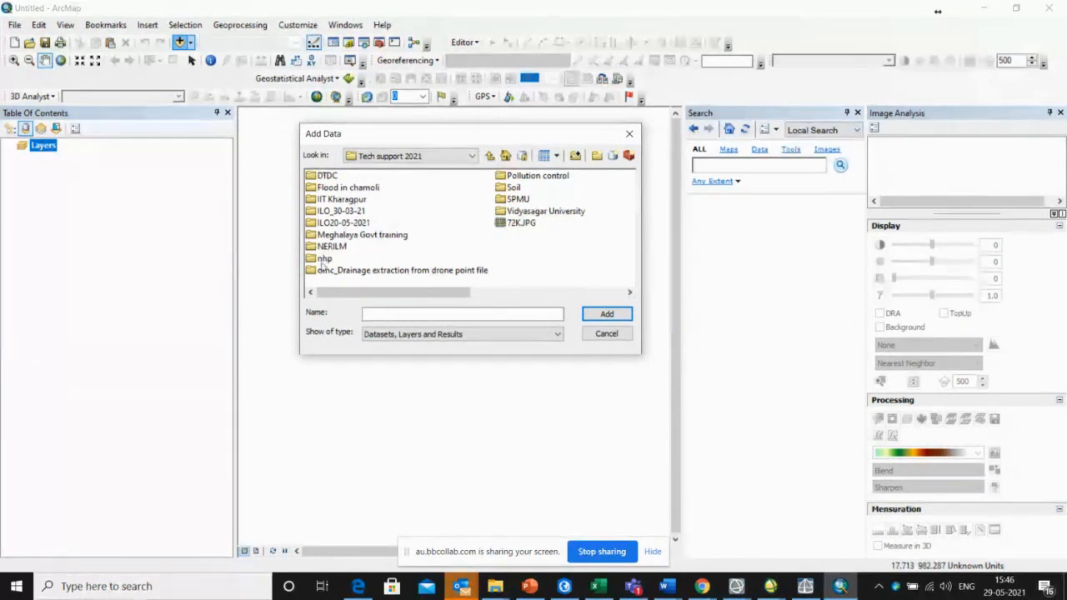
double_click(512, 187)
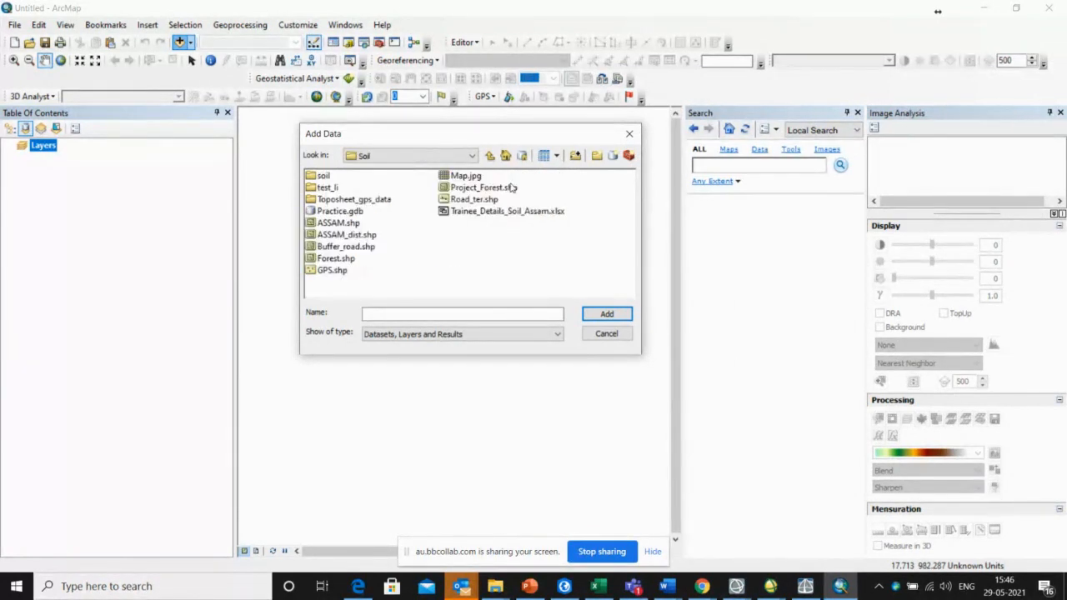
double_click(325, 188)
double_click(327, 177)
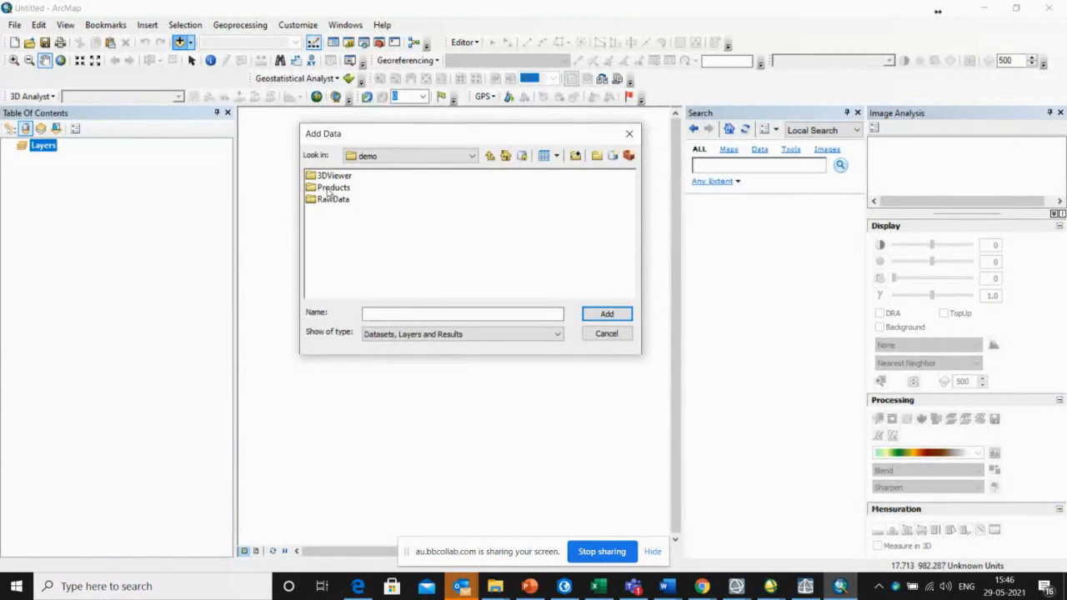
double_click(331, 188)
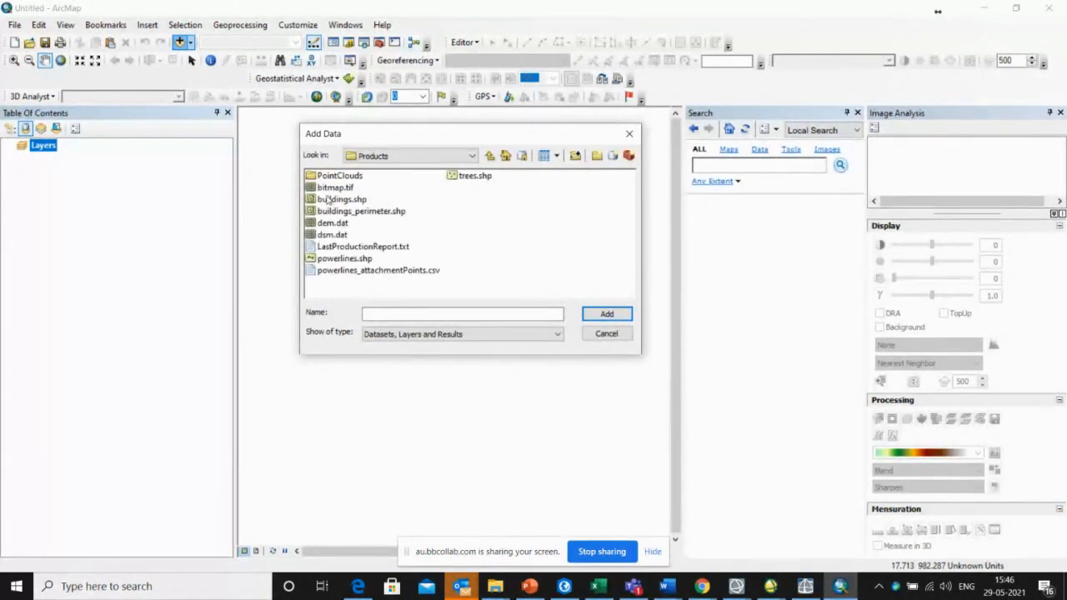
Add buildings.shp, buildings_perimeter.shp, dem.dat, dsm.dat, powerlines.shp and trees.shp to the map, creating pyramids for the rasters.
click(328, 200)
shift+click(327, 212)
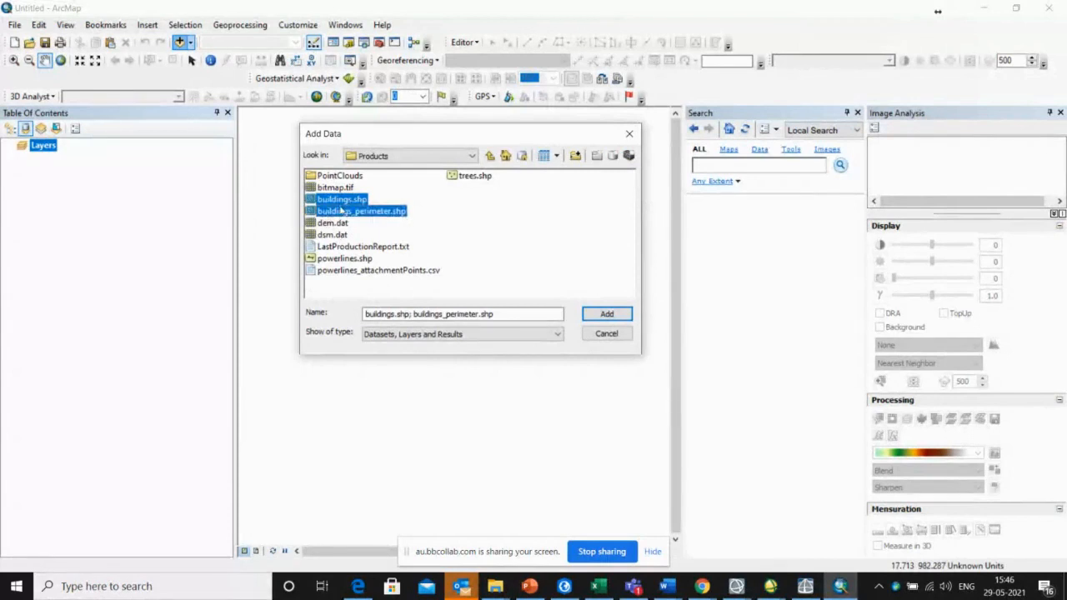
shift+click(337, 223)
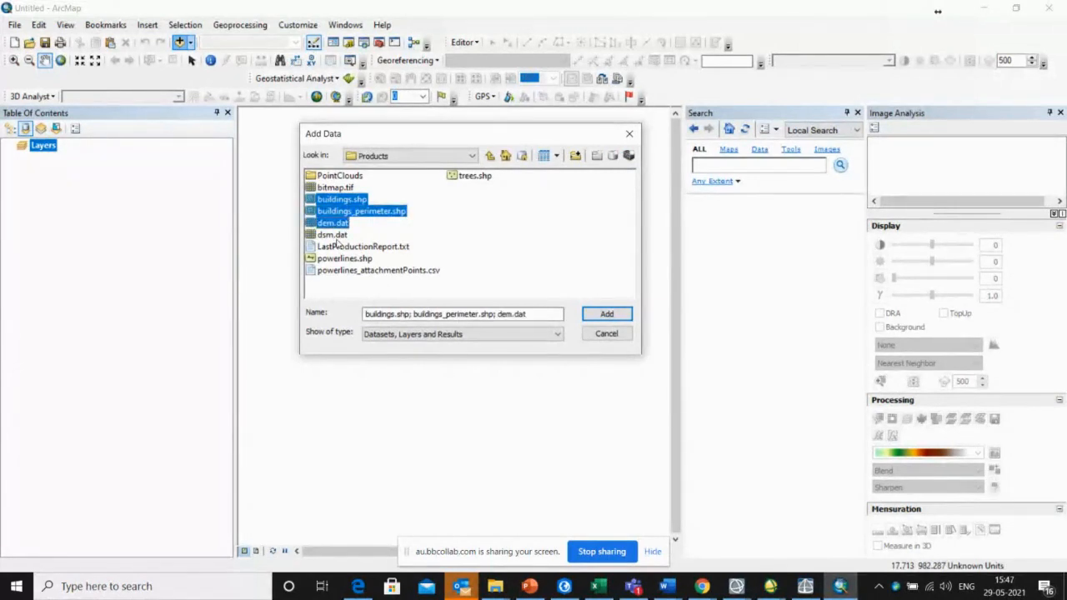
shift+click(337, 237)
ctrl+click(348, 259)
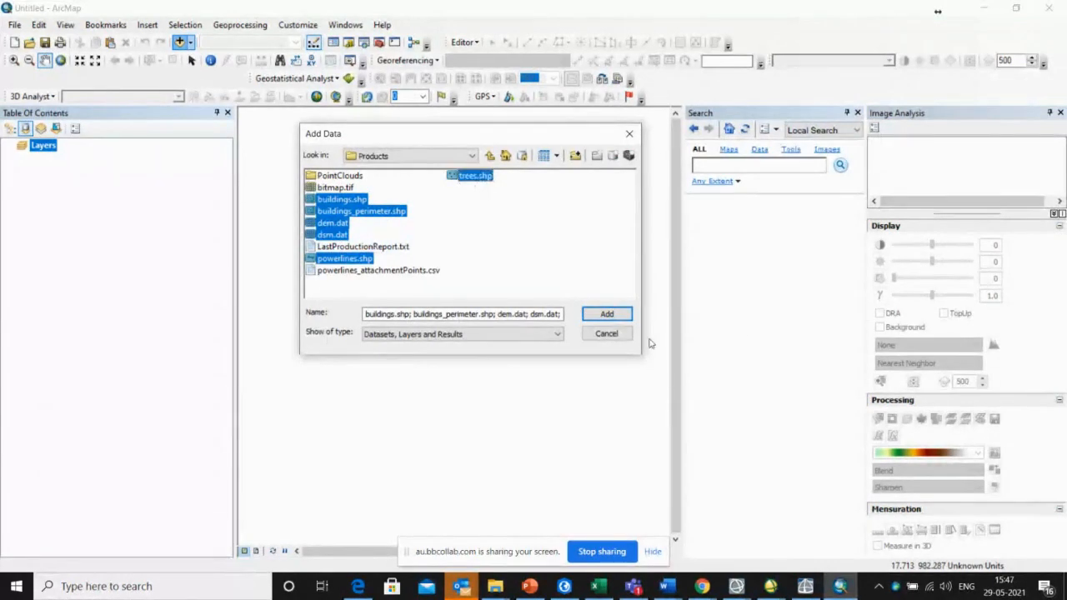
click(607, 313)
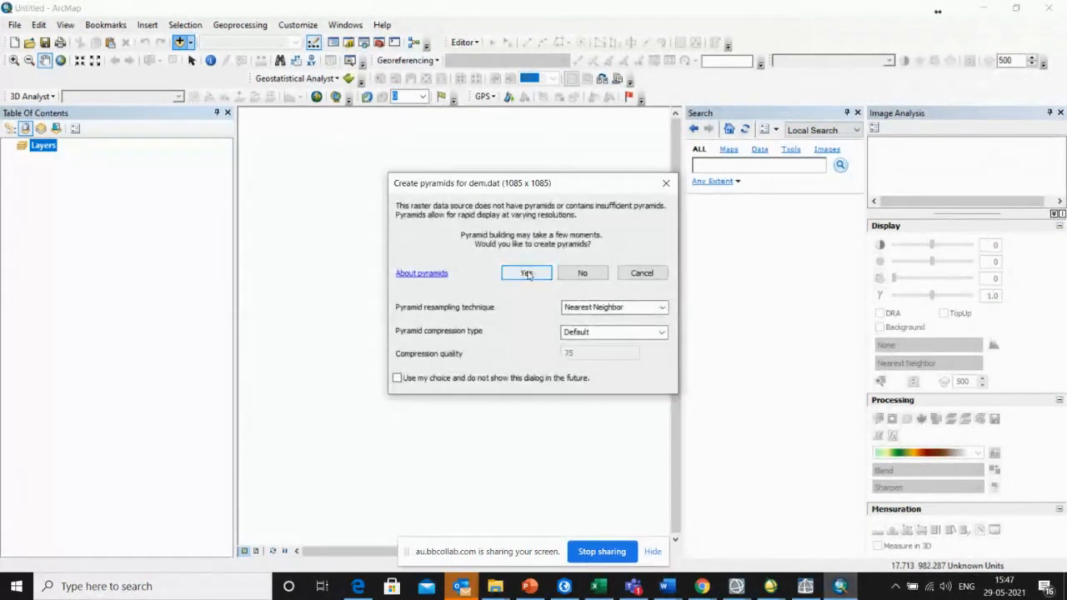
click(527, 275)
click(527, 274)
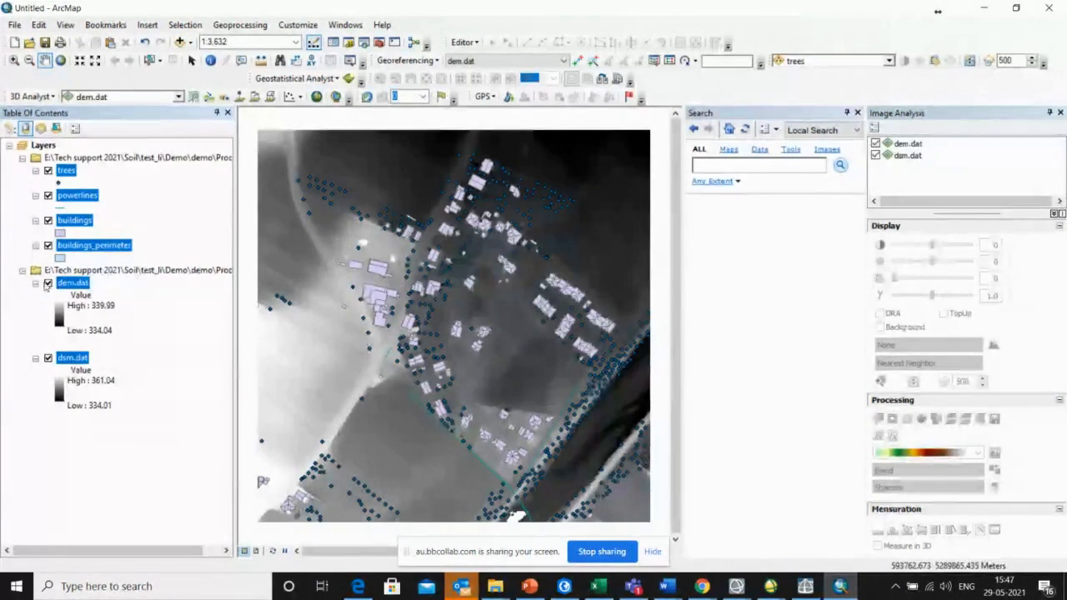
Hide the dem.dat, dsm.dat, trees, powerlines, buildings and buildings_perimeter layers.
click(47, 284)
click(47, 357)
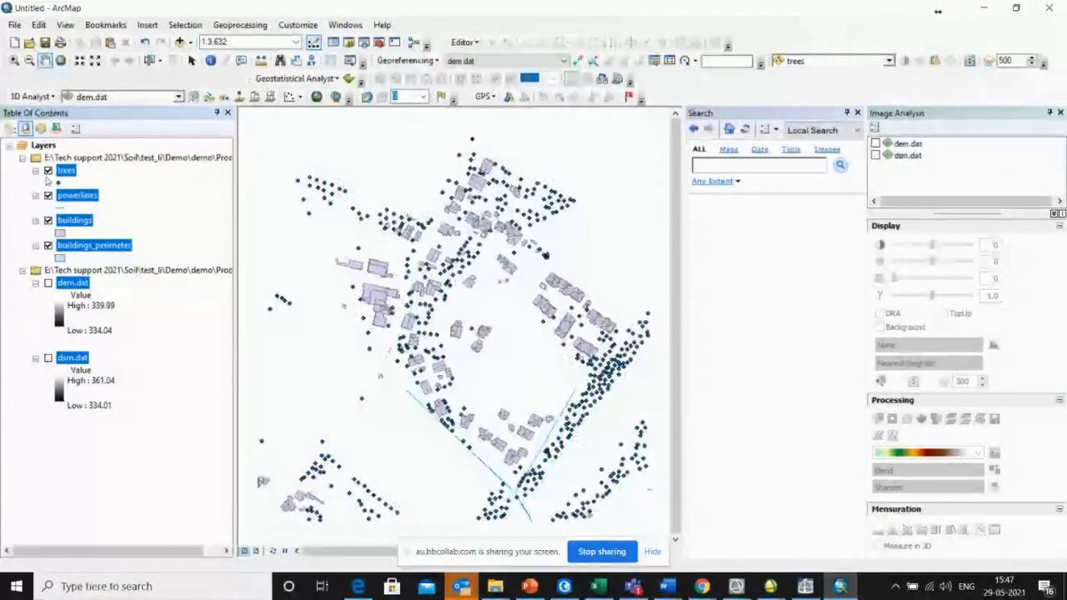
click(48, 171)
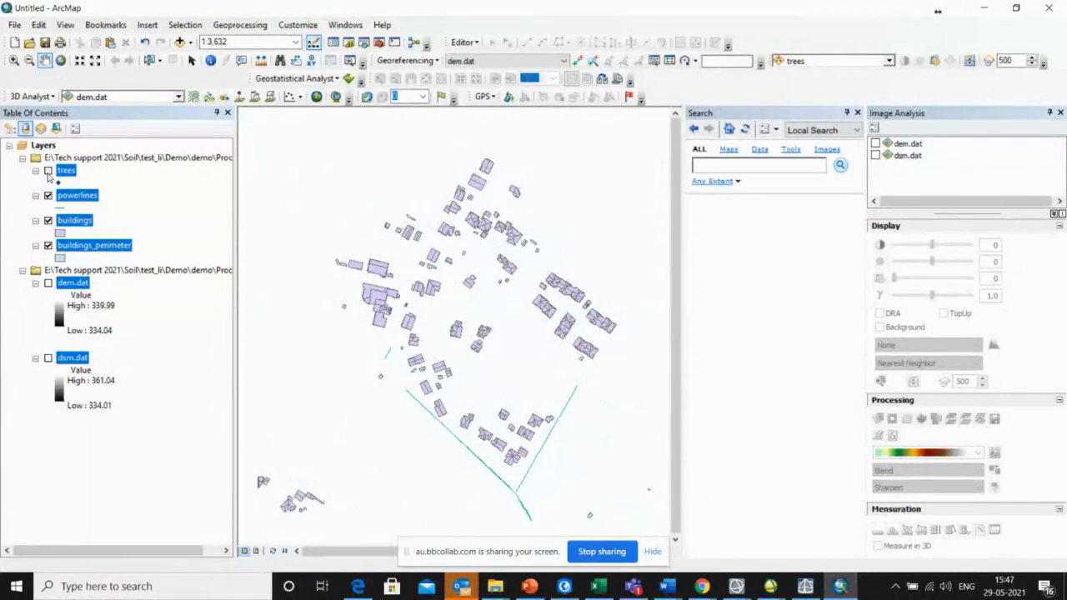
click(48, 196)
click(48, 220)
click(48, 245)
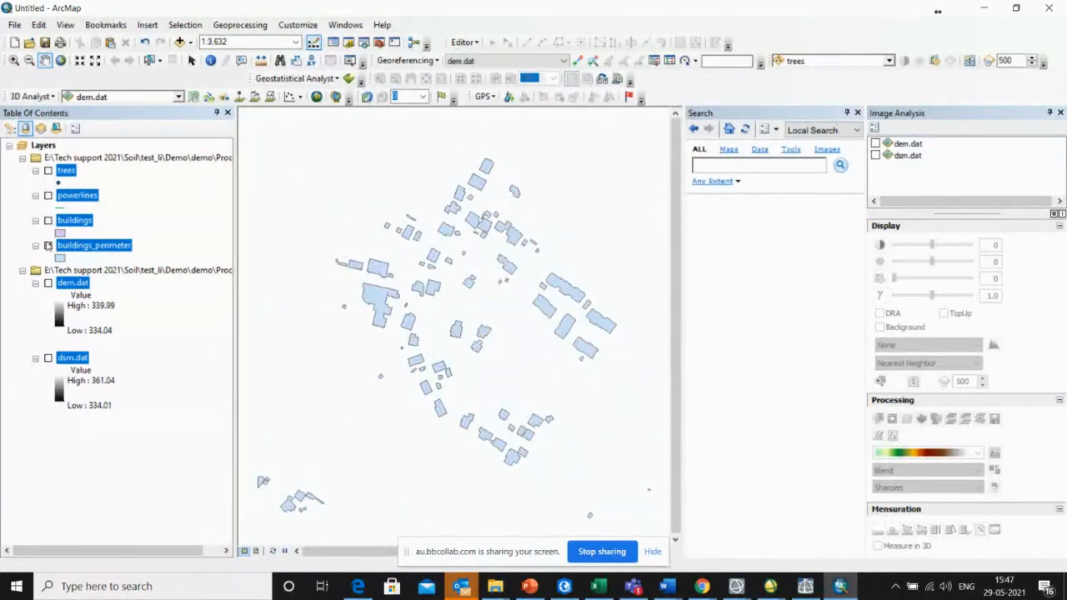
Display only the trees layer, examine the height and radius fields in its attribute table, and hide the layer again.
click(47, 171)
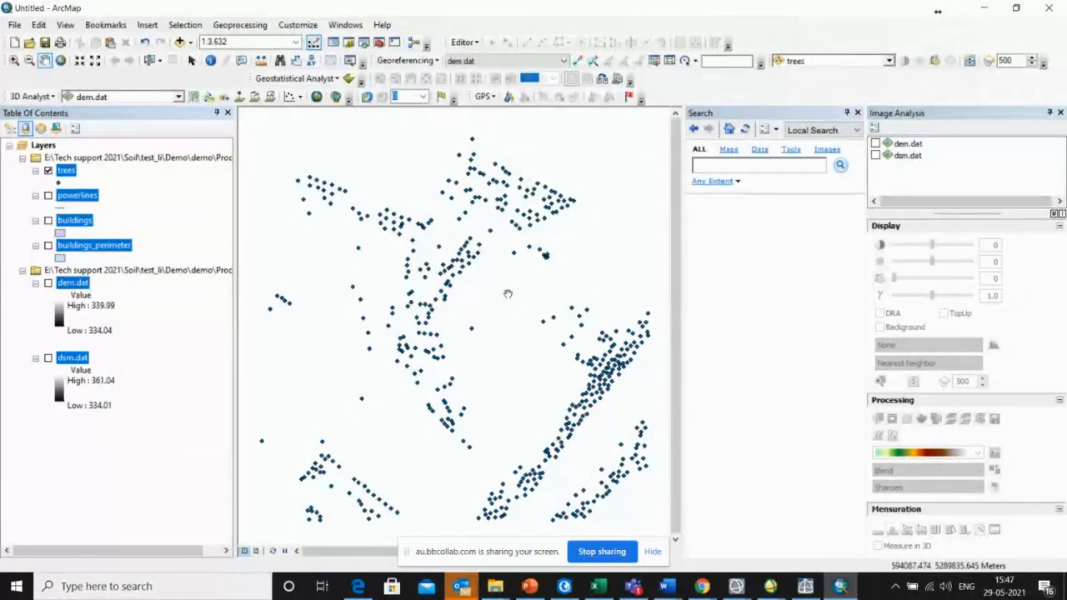
right_click(74, 175)
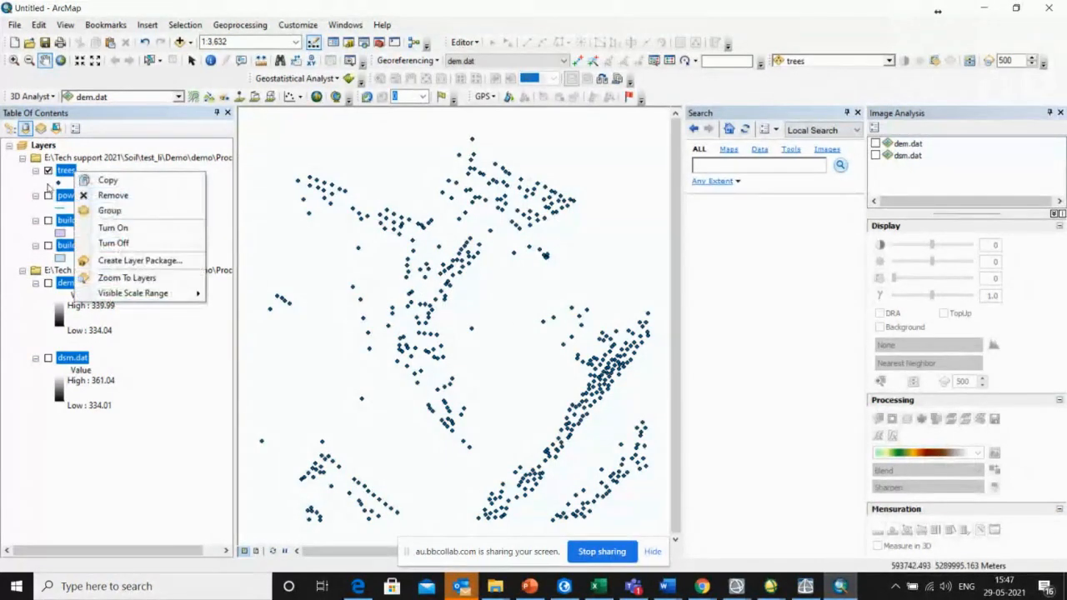
click(48, 185)
right_click(65, 172)
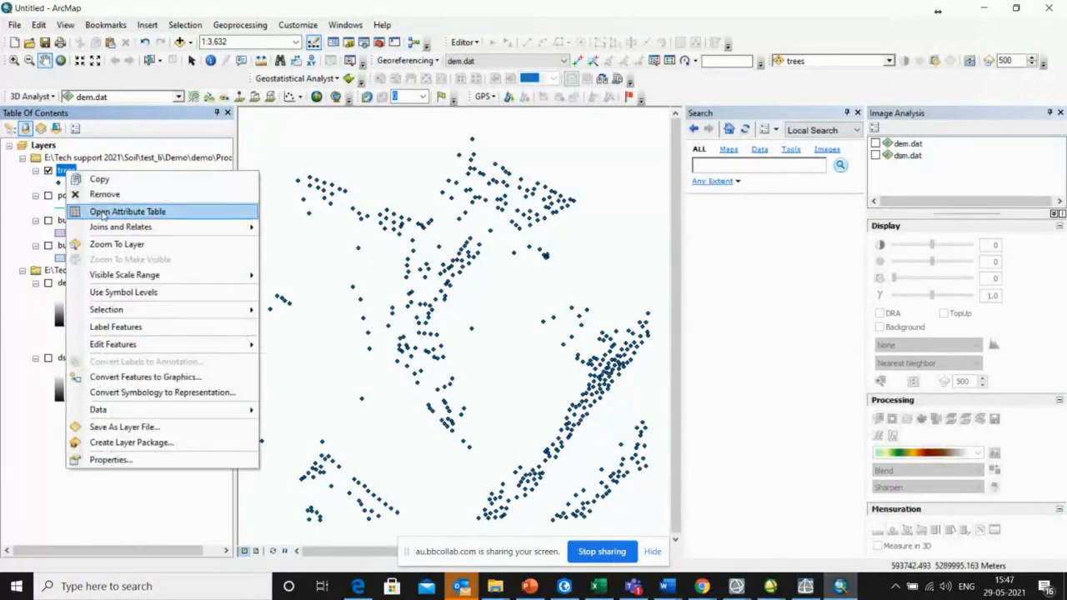
click(103, 210)
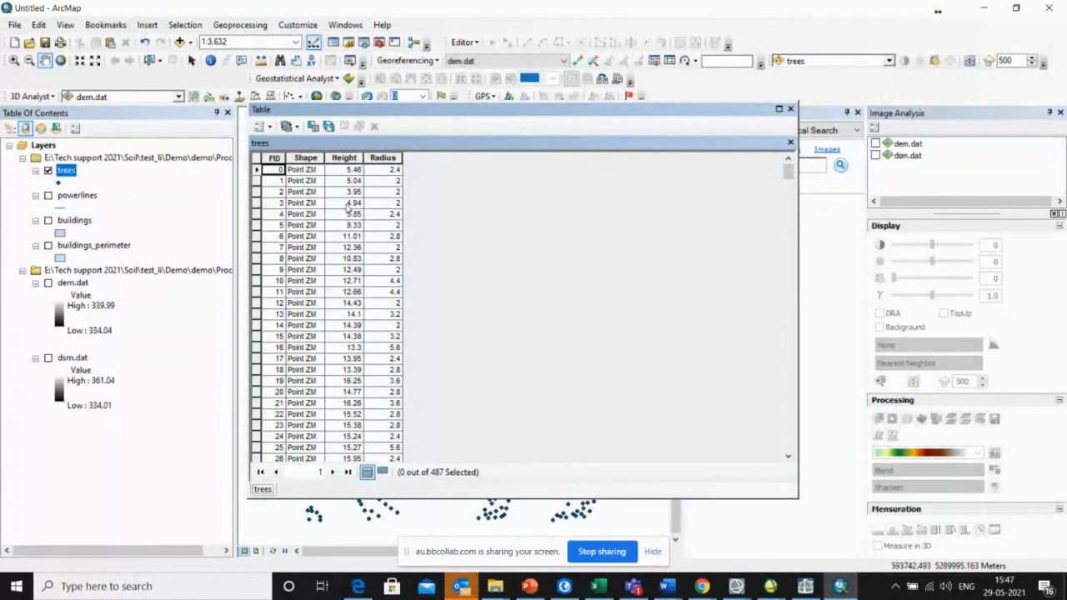
click(790, 110)
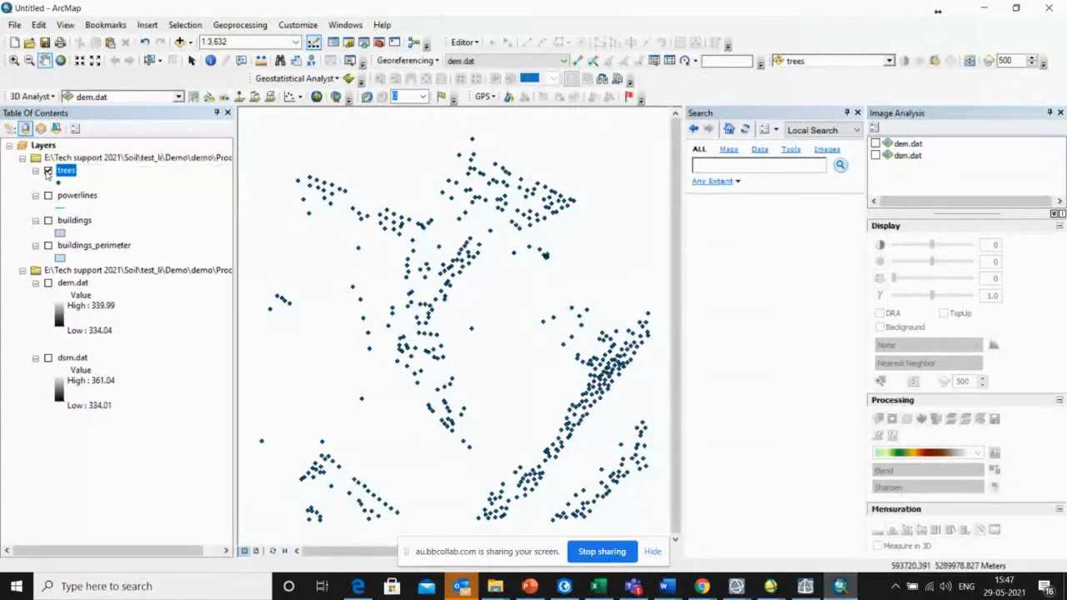
click(48, 171)
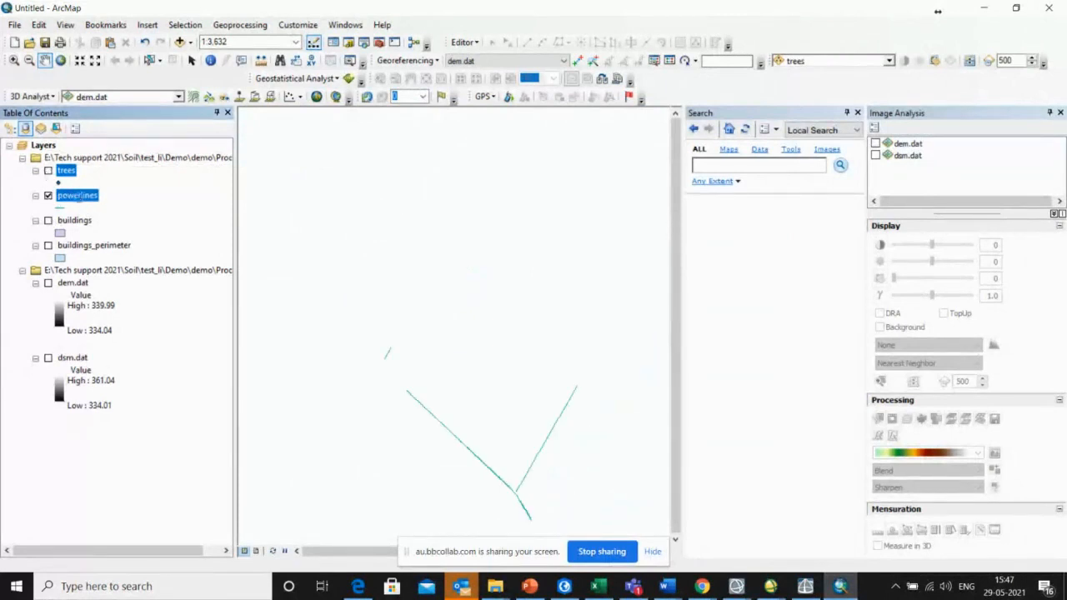
Examine the minimum and maximum heights in the attribute table of the displayed powerlines layer, and hide the layer.
right_click(83, 196)
click(126, 238)
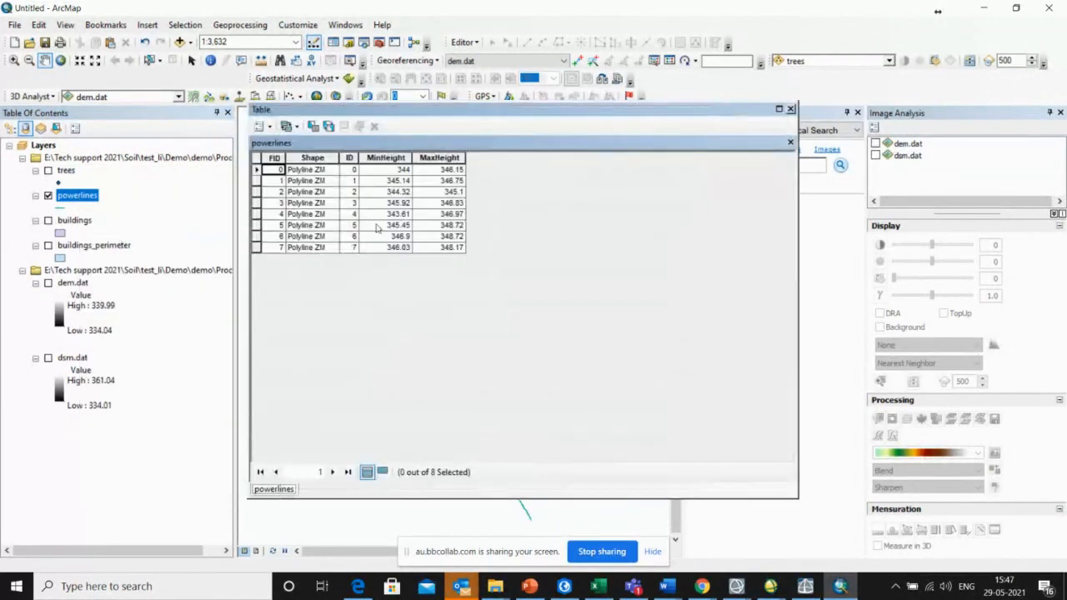
click(790, 110)
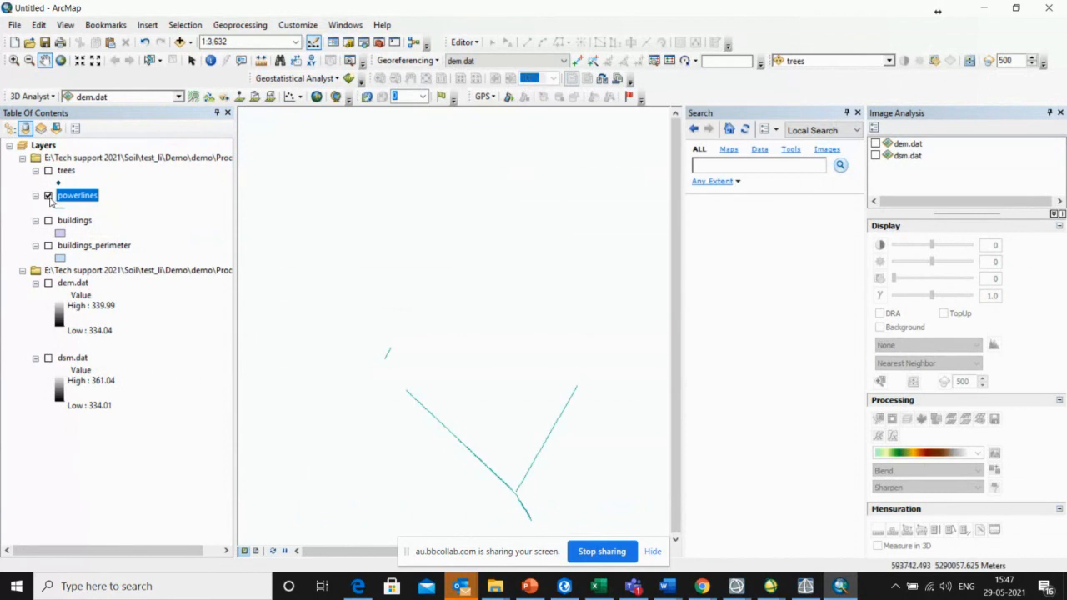
click(48, 196)
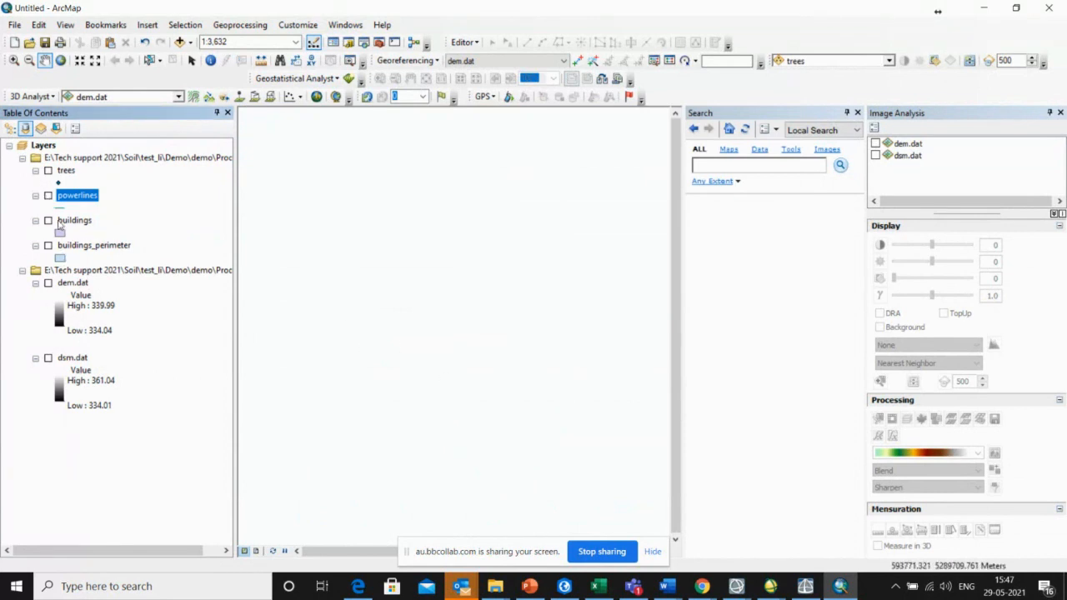
Display the buildings layer, examine the fields in its attribute table, and hide the layer again.
click(49, 221)
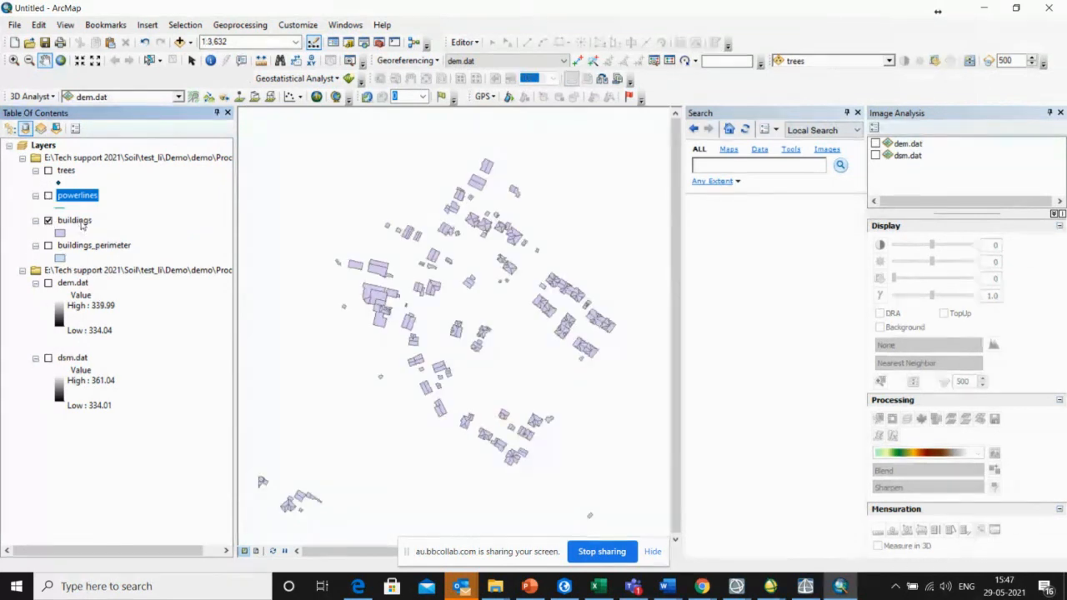
right_click(82, 223)
click(158, 258)
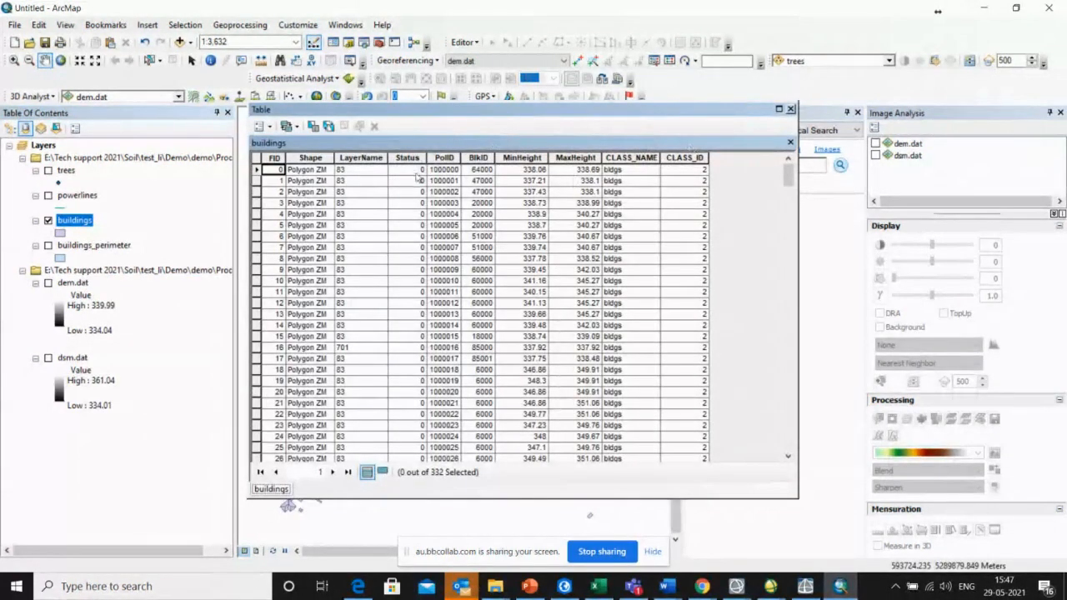
click(791, 109)
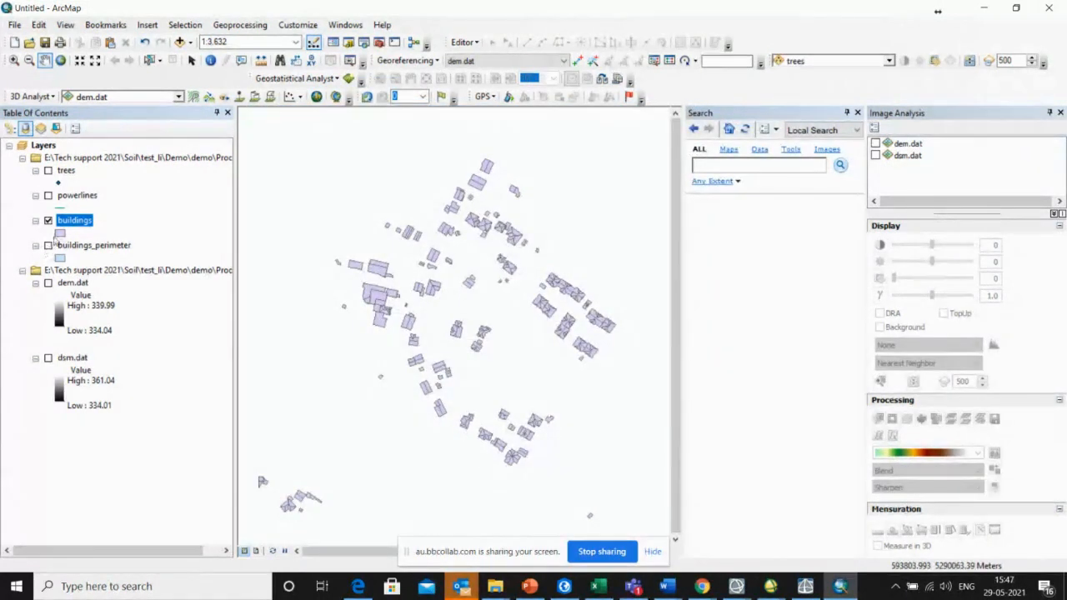
click(49, 221)
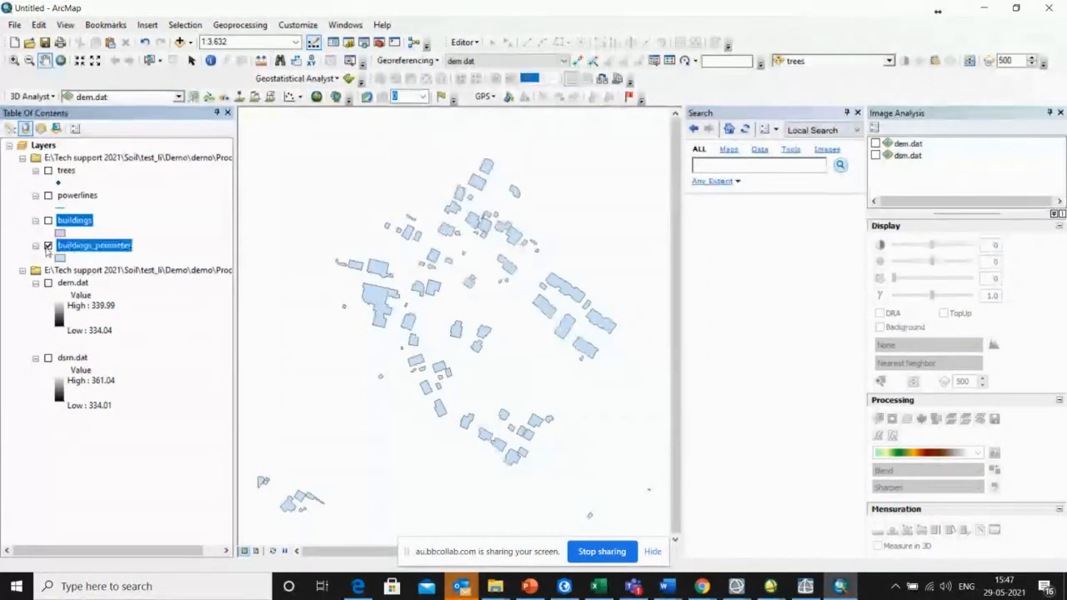
Hide the buildings_perimeter layer, then display the dem.dat layer alone, examine its terrain surface up close and hide it again.
click(49, 246)
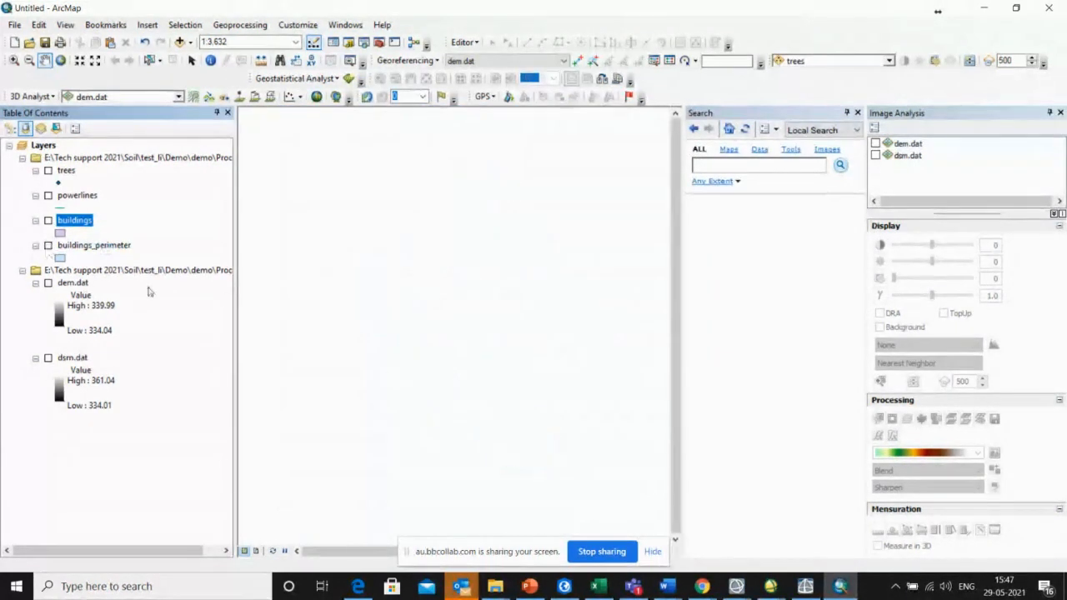
click(49, 284)
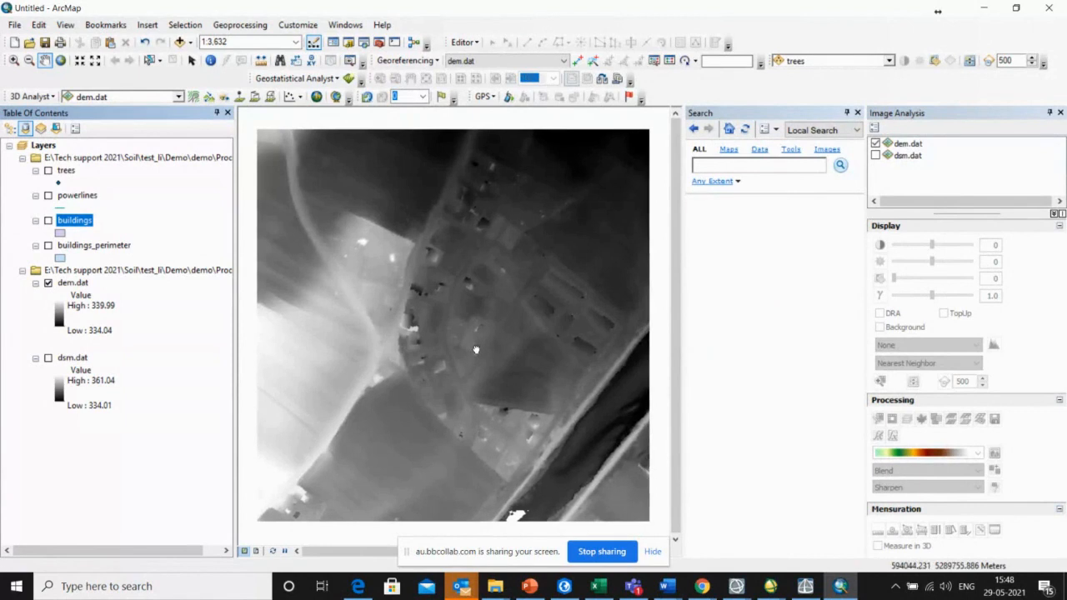
drag(476, 349, 472, 357)
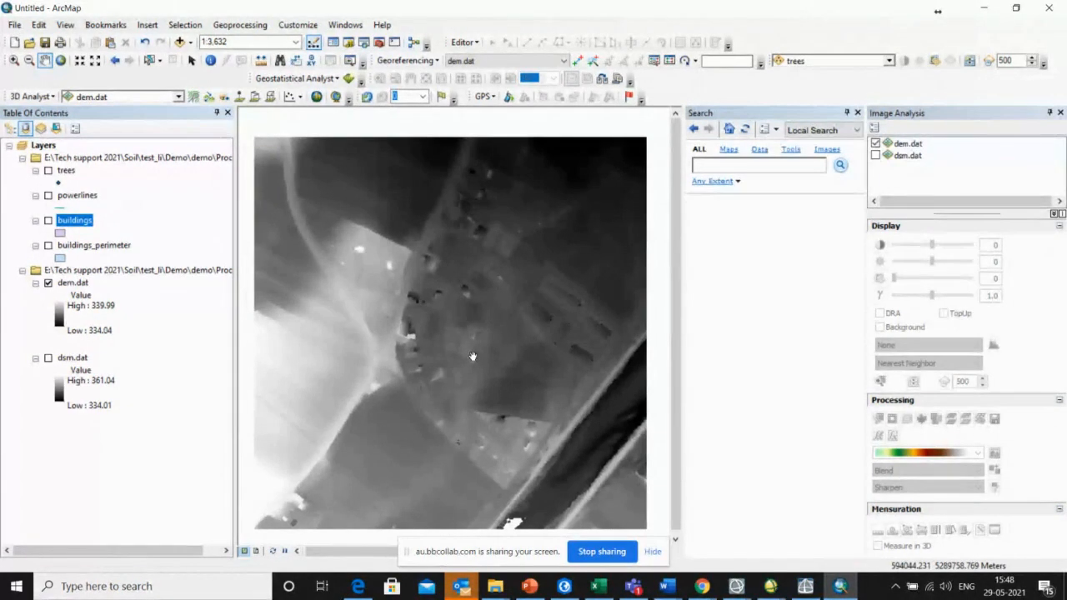
scroll(495, 314, down, 3)
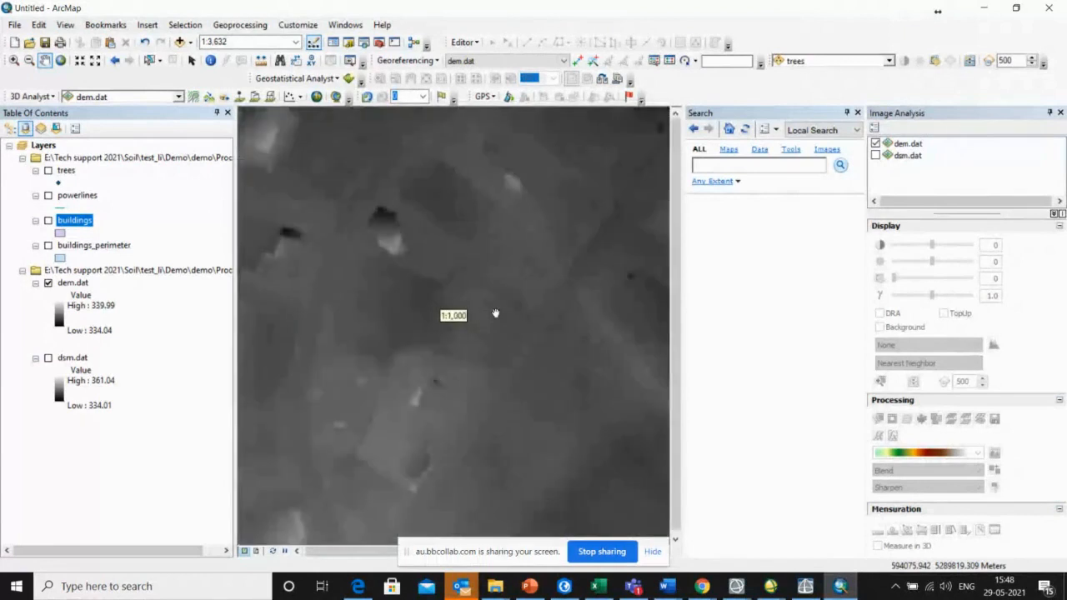
scroll(495, 313, up, 1)
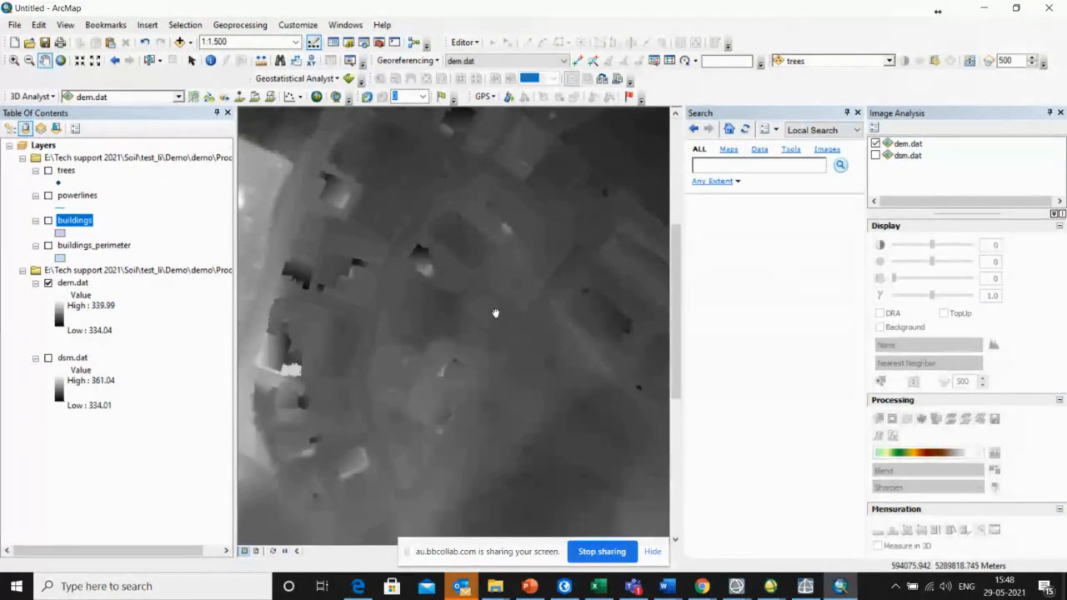
click(48, 282)
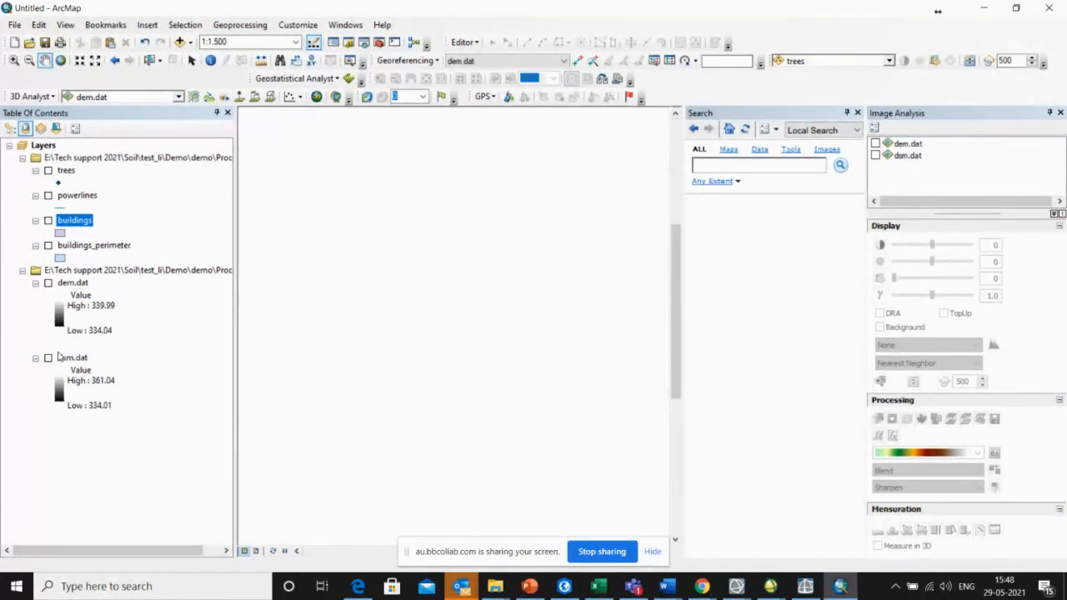
Display the dsm.dat layer and examine the buildings and tree canopies in the surface model up close.
click(49, 358)
drag(487, 335, 527, 345)
scroll(419, 274, up, 1)
scroll(420, 274, down, 1)
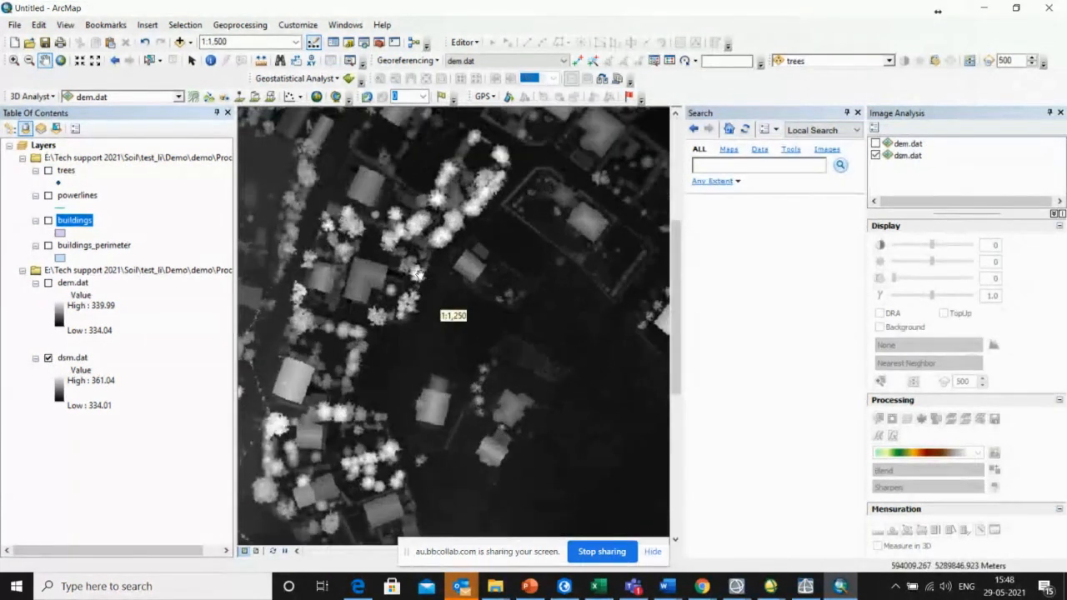
scroll(423, 278, down, 1)
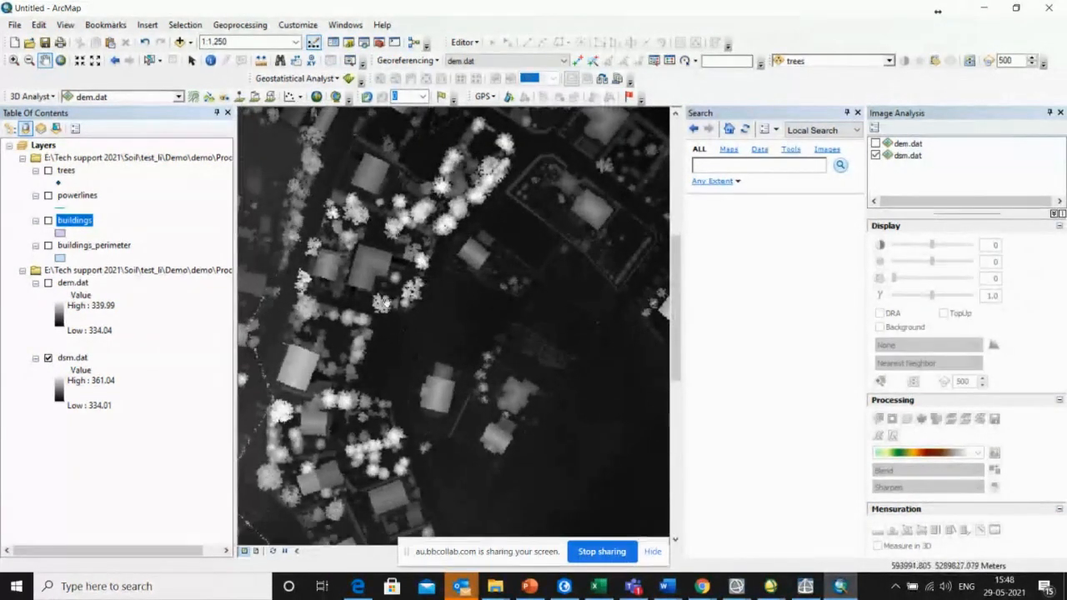
drag(404, 286, 342, 295)
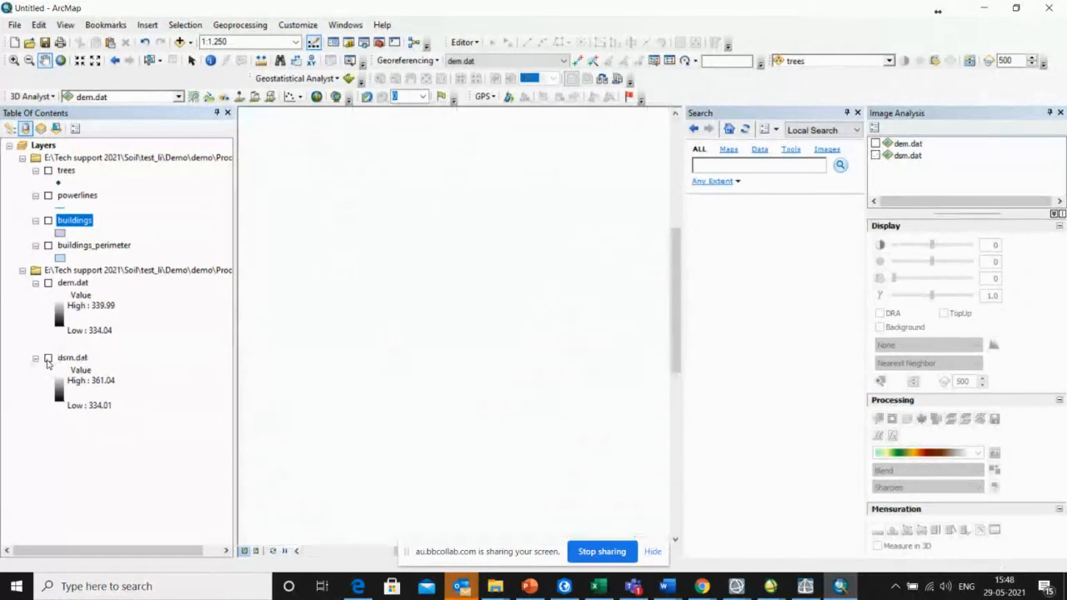
Add pointCloud_000.las from the PointClouds folder to the map and view the whole point cloud by elevation.
click(179, 43)
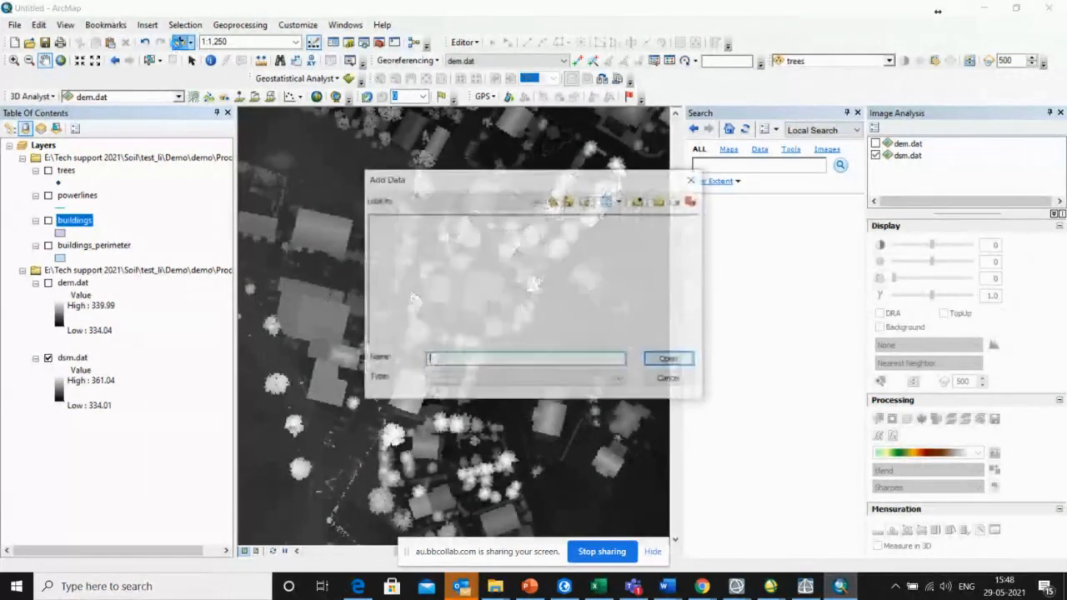
double_click(412, 225)
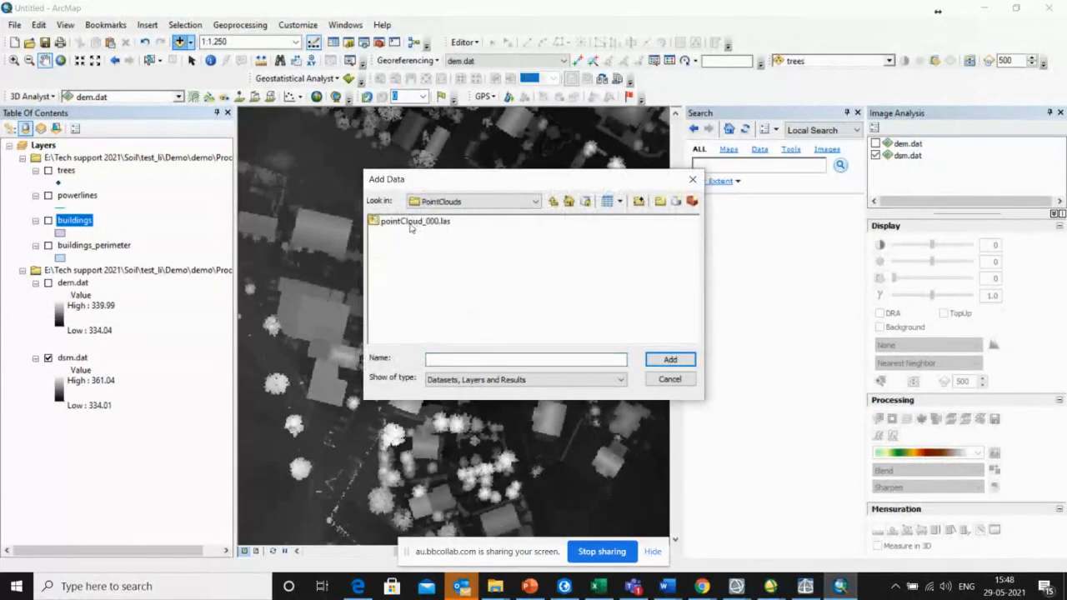
click(667, 359)
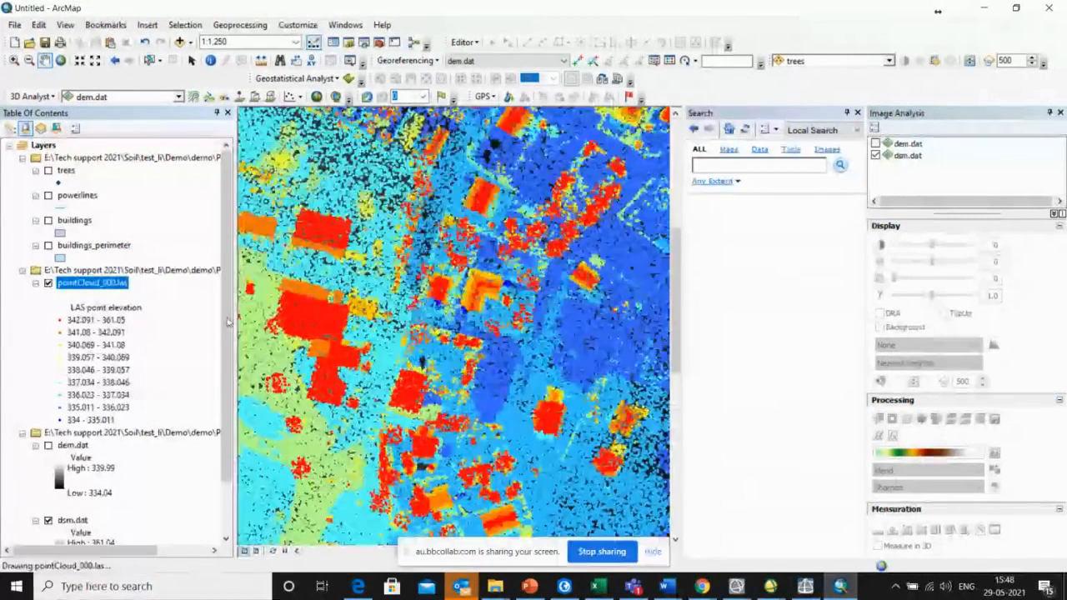
scroll(494, 273, up, 3)
scroll(494, 272, down, 3)
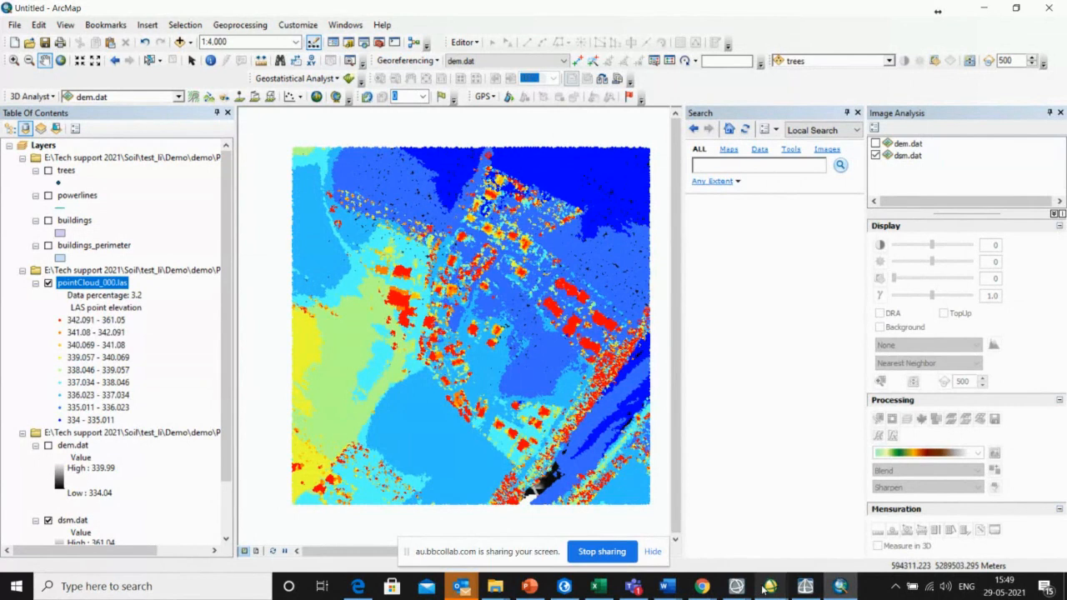
Switch to ENVI LiDAR and examine the classified terrain, tree and building points in 3D from different sides.
mouse_move(770, 585)
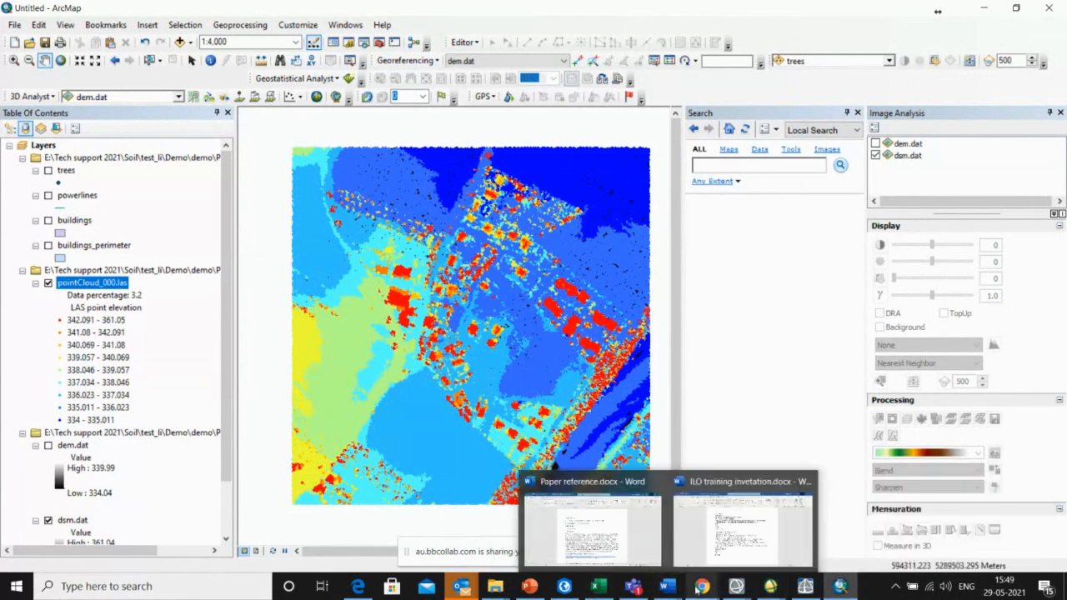
click(805, 587)
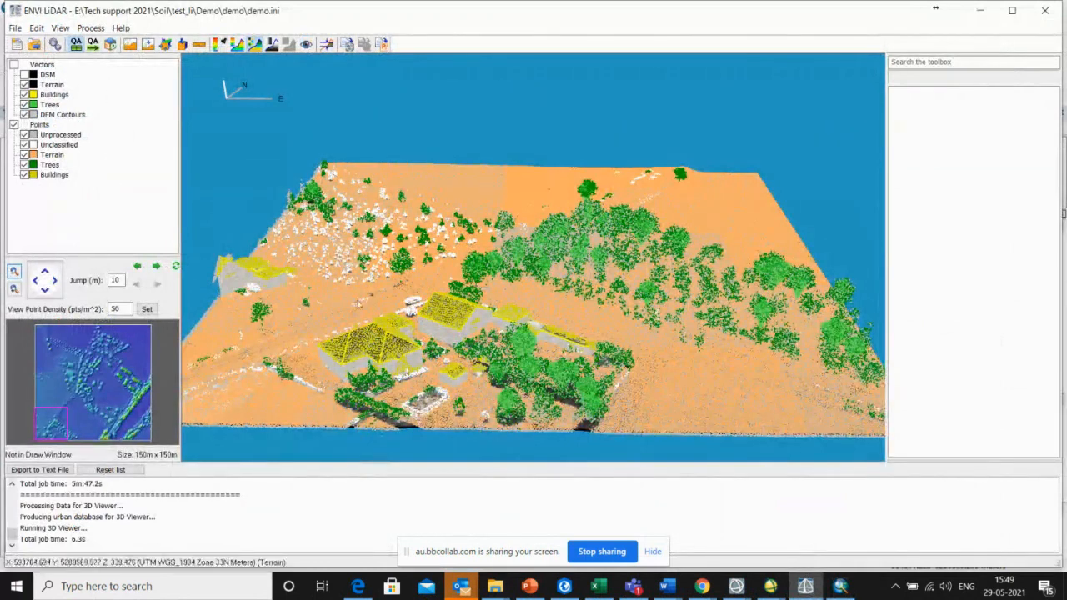
drag(619, 311, 567, 320)
drag(684, 315, 673, 277)
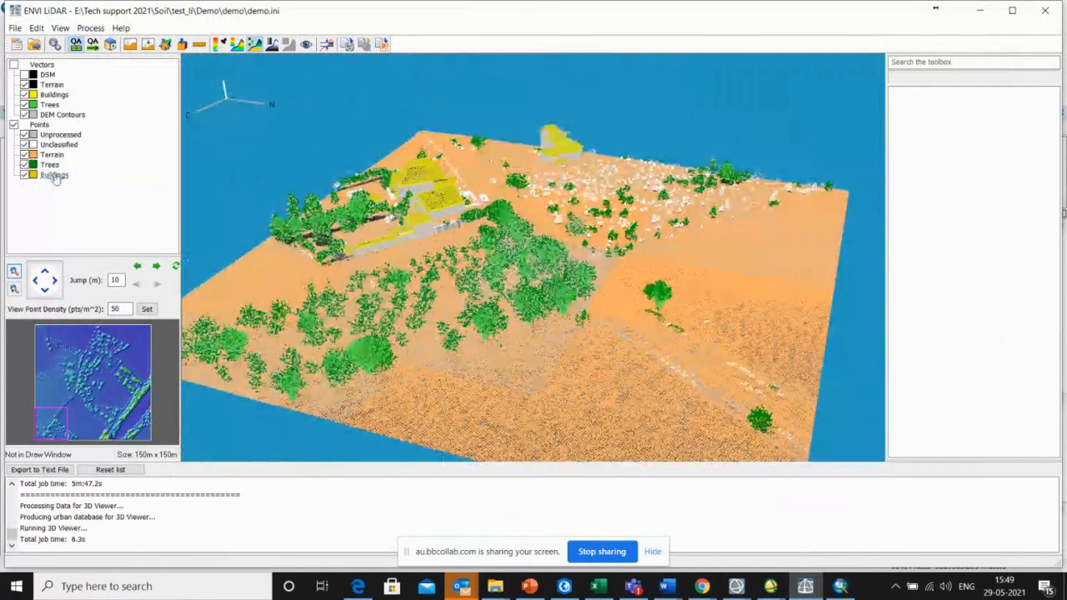
drag(359, 244, 400, 227)
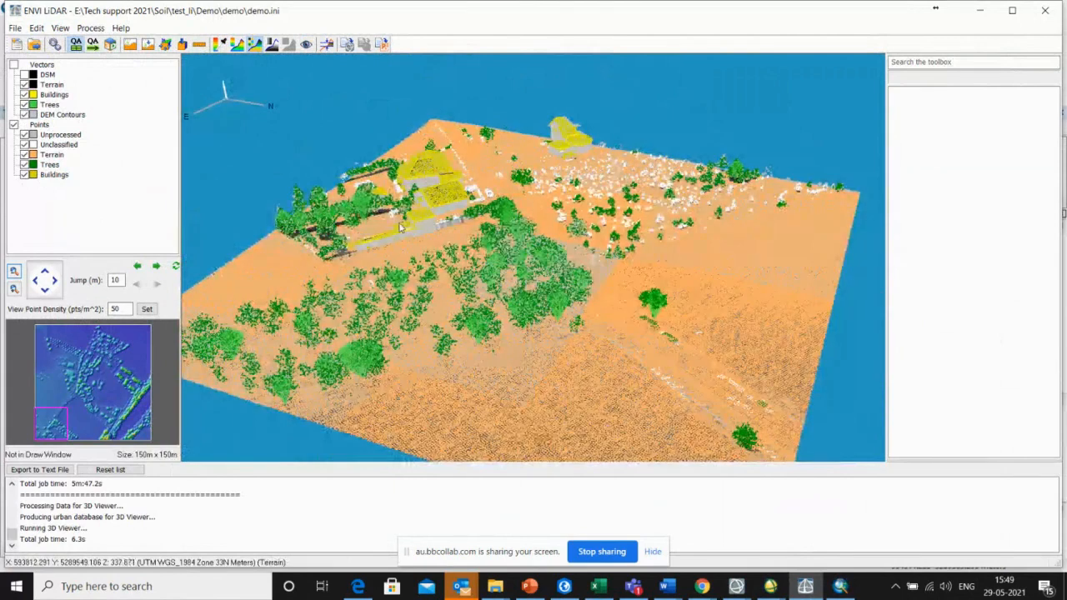